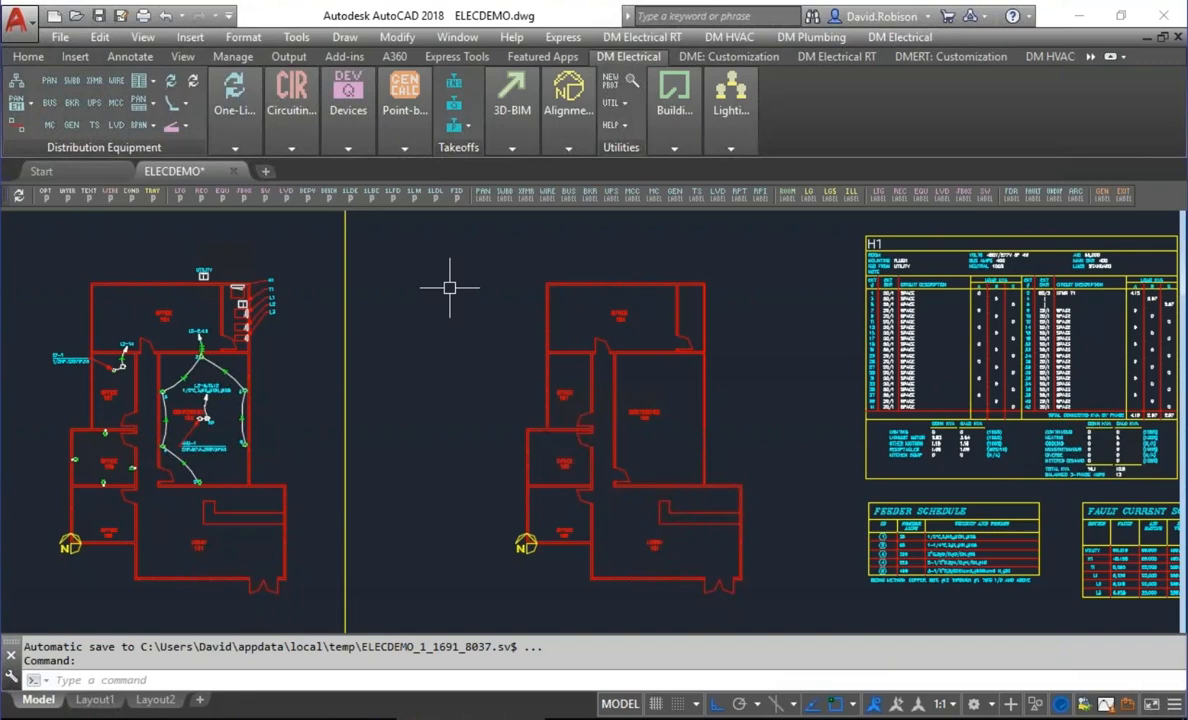
Step: Set the "Insert 3D blocks on drawing" electrical option, under 3D Drafting, to Yes
click(45, 196)
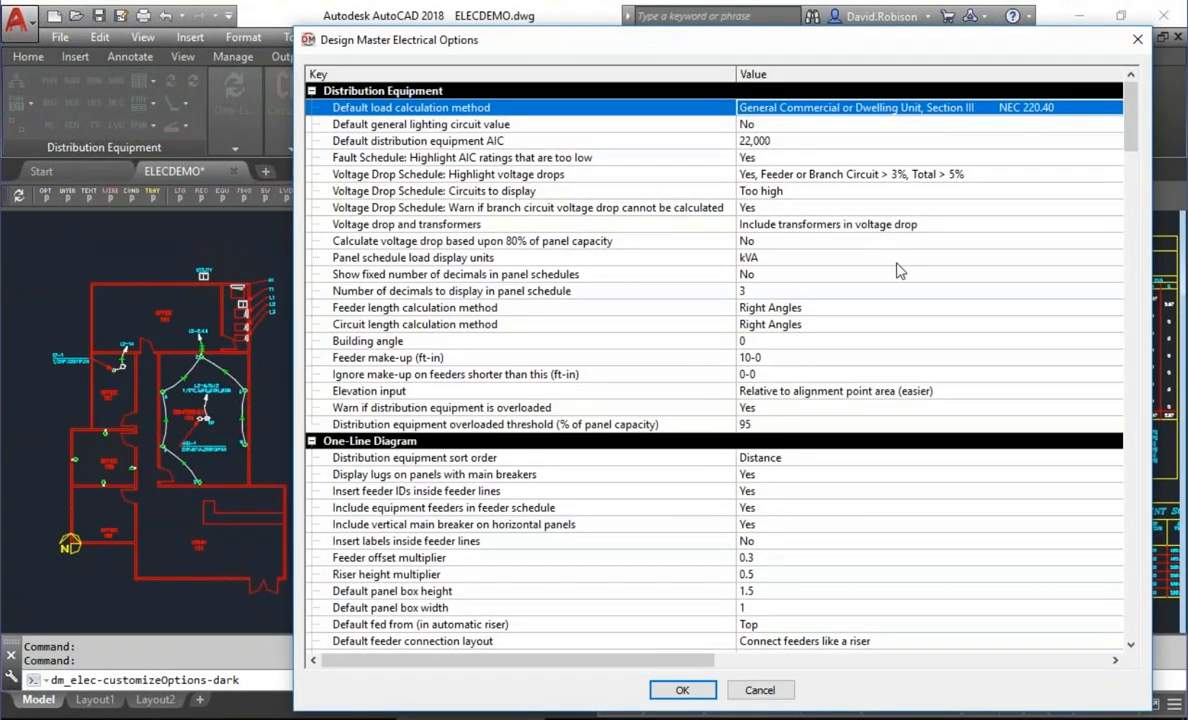
drag(1134, 135, 1150, 422)
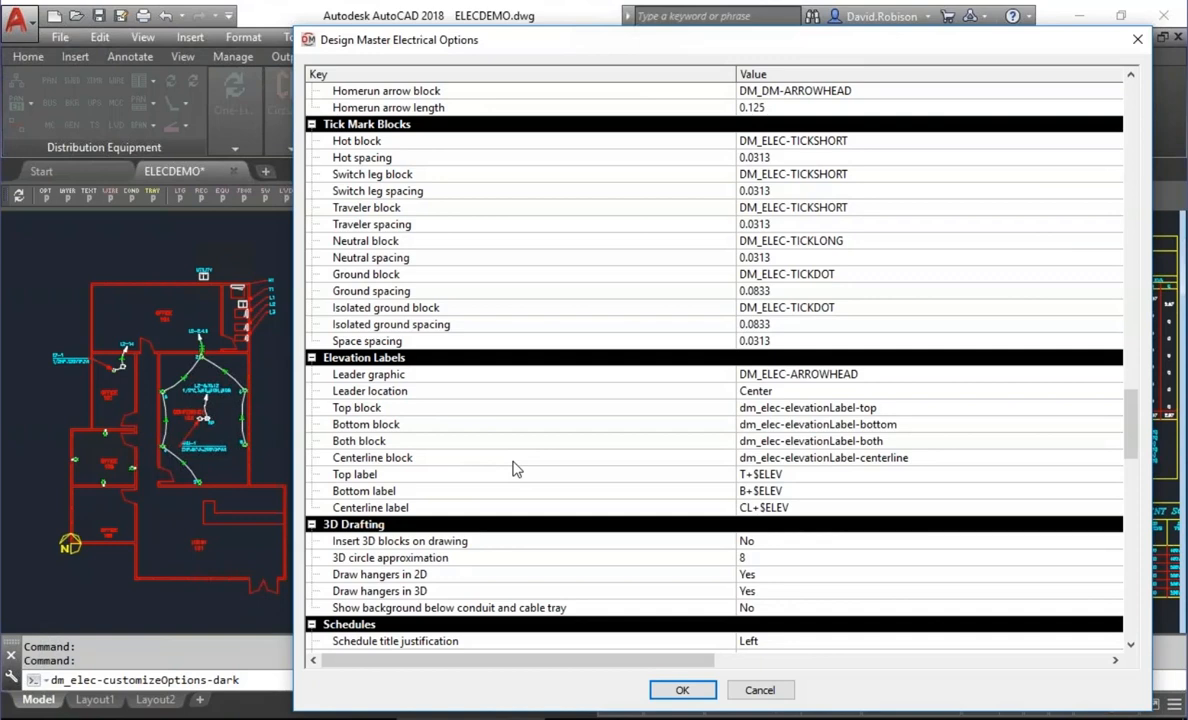
click(463, 553)
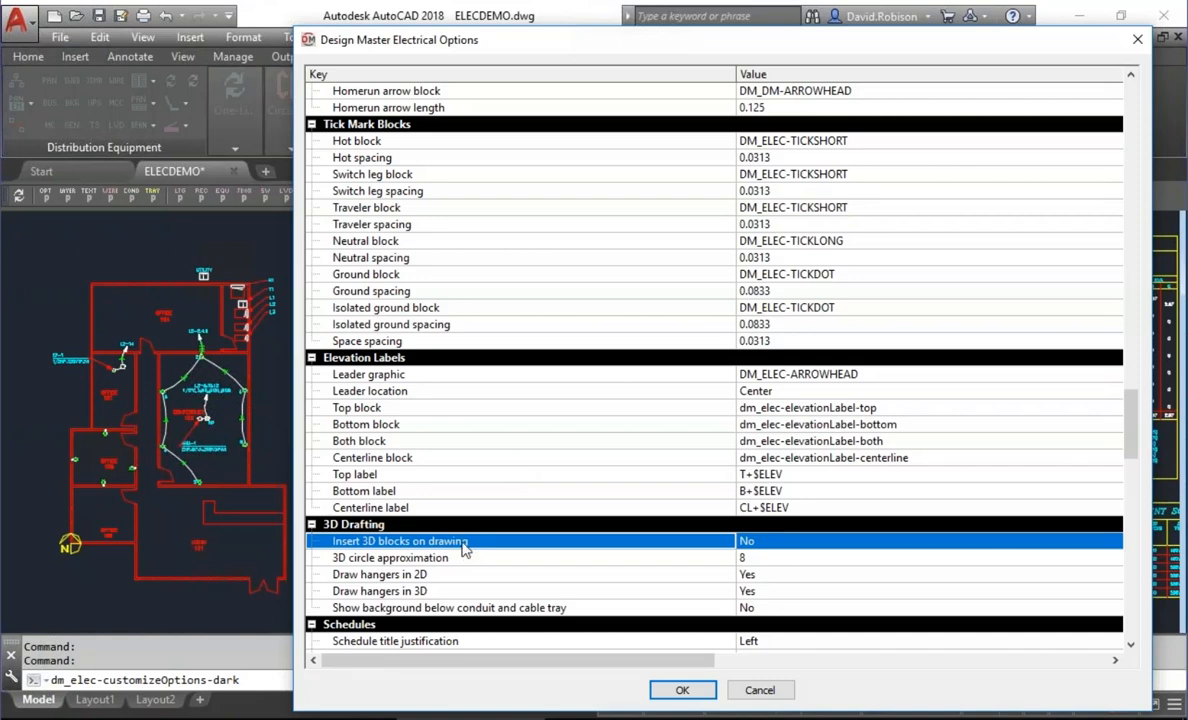
click(403, 376)
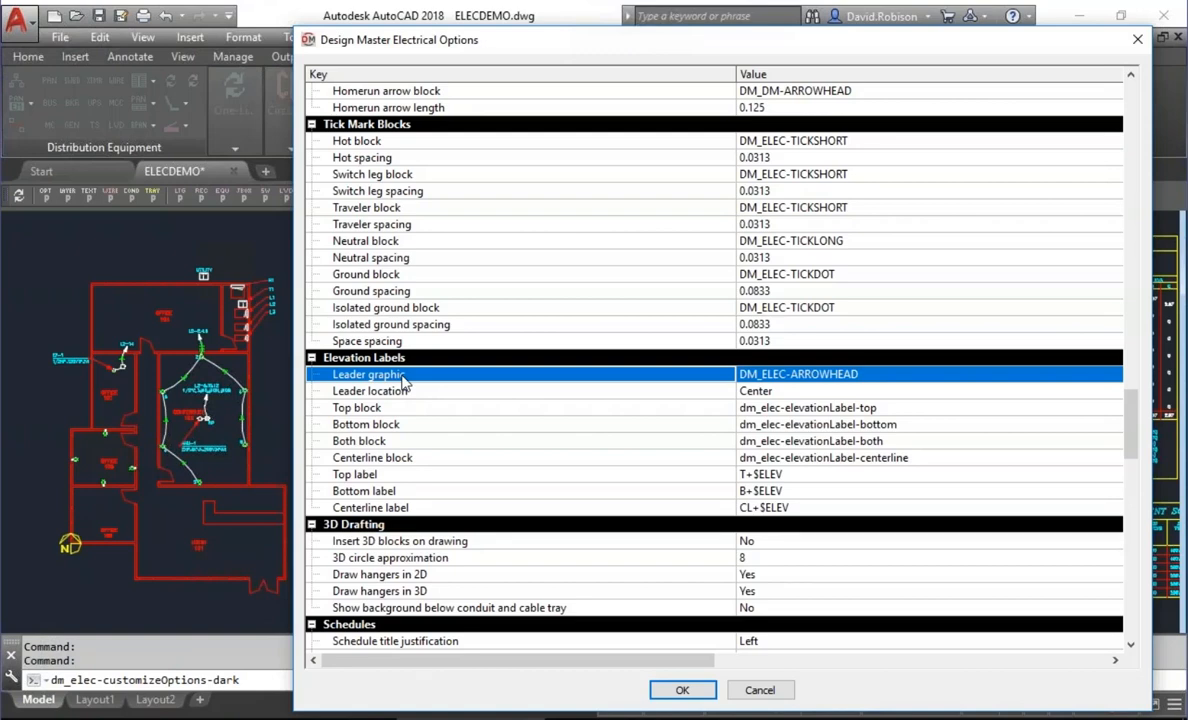
click(425, 543)
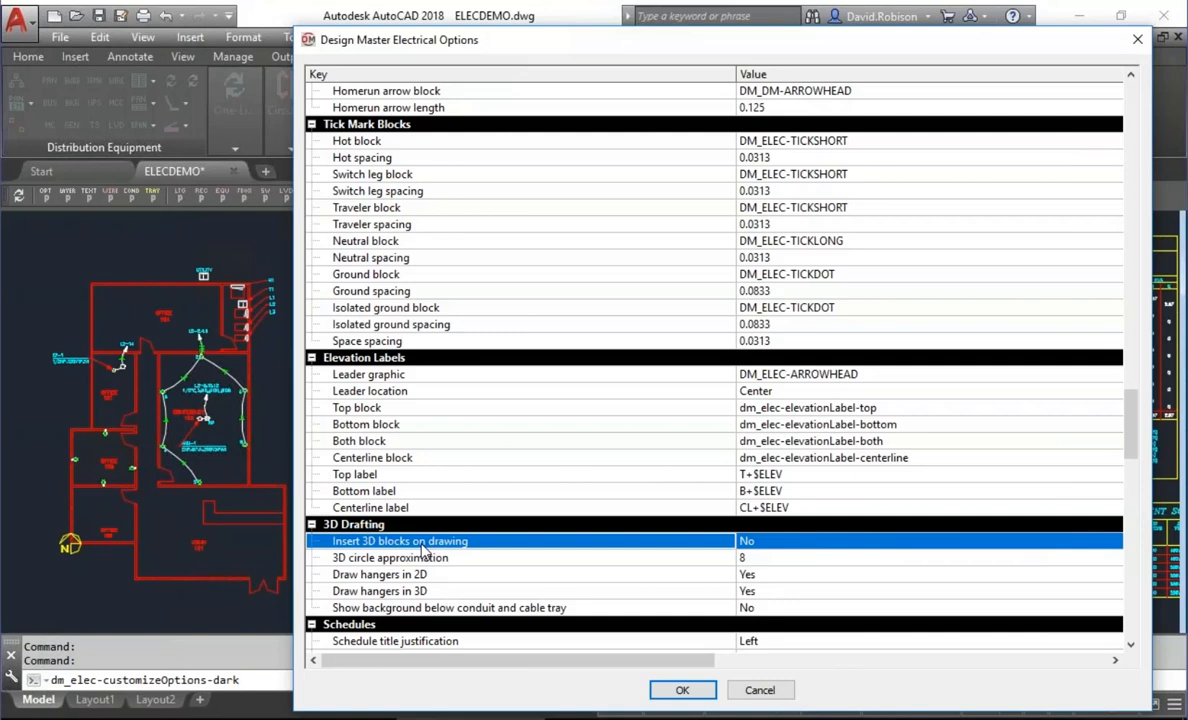
click(755, 543)
click(750, 563)
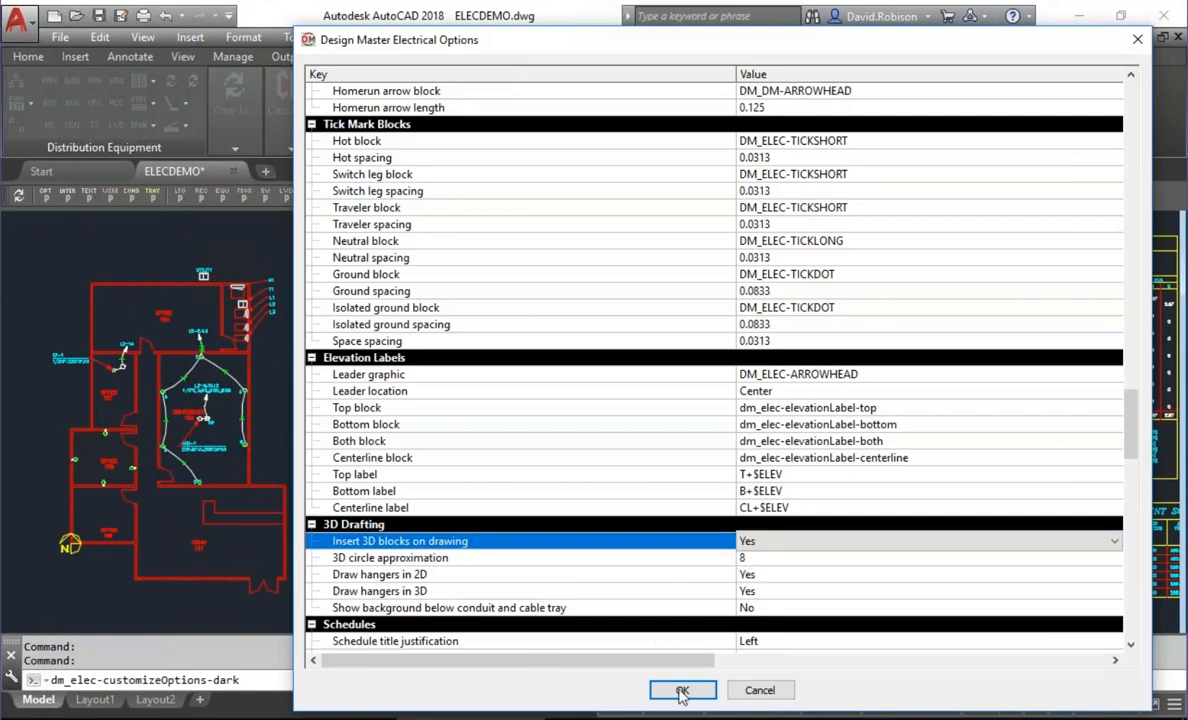
click(681, 692)
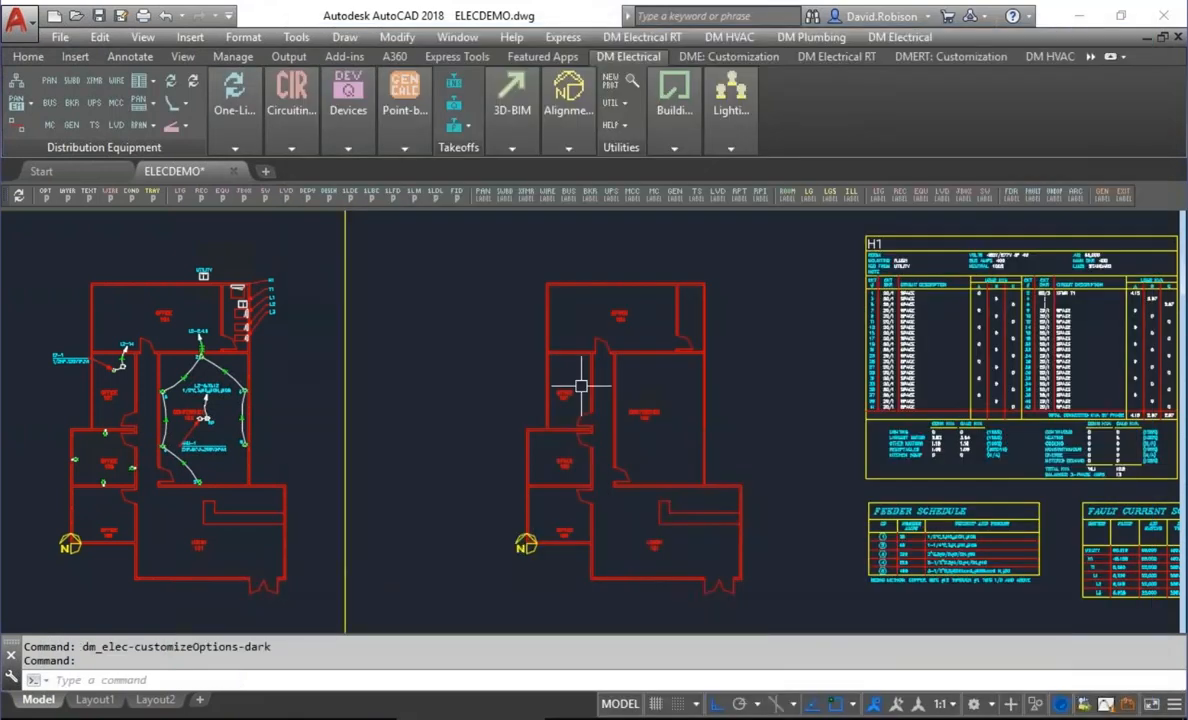
Step: Split model space into two viewports and frame Conference 102 closely in the plan viewport
mouse_move(281, 395)
middle_down()
mouse_move(506, 382)
mouse_move(543, 393)
middle_up()
click(140, 37)
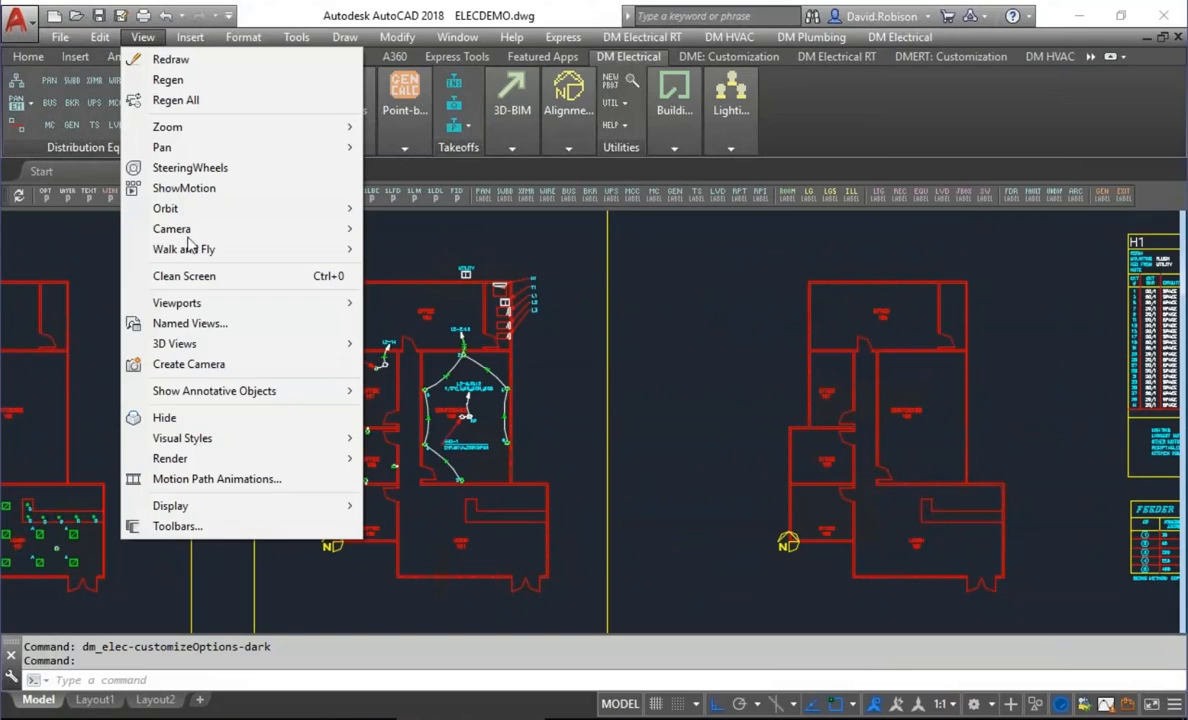
mouse_move(207, 303)
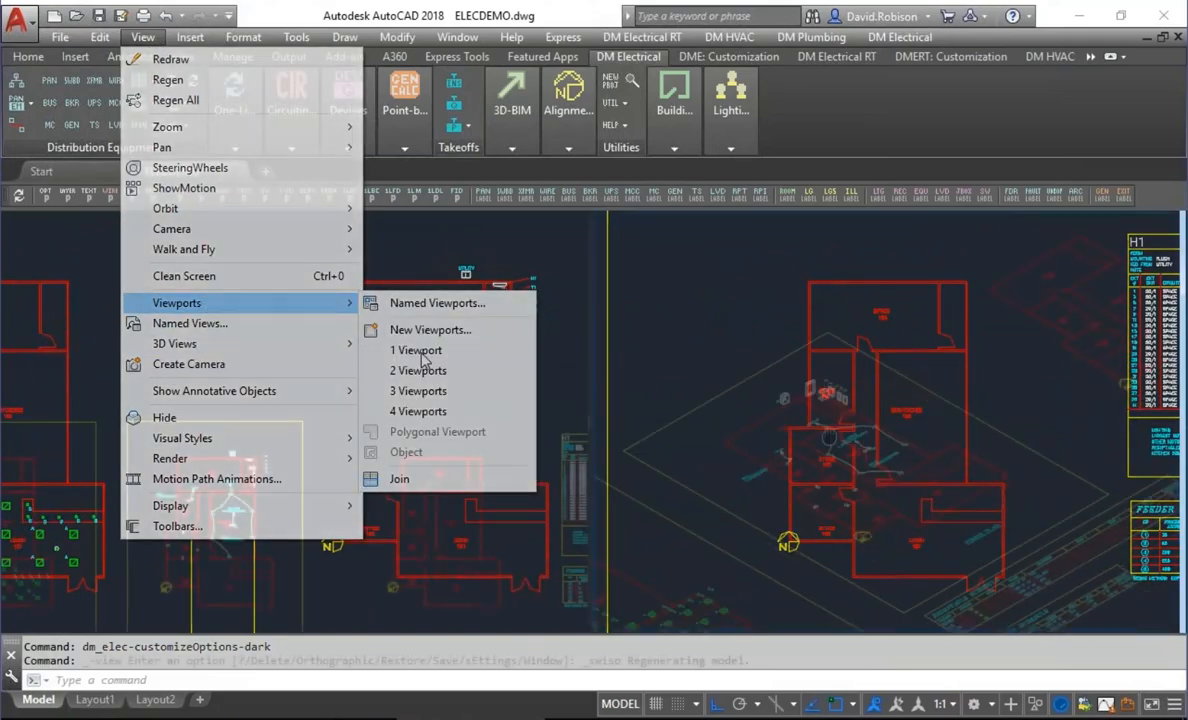
click(424, 372)
middle_drag(861, 415, 838, 384)
click(199, 477)
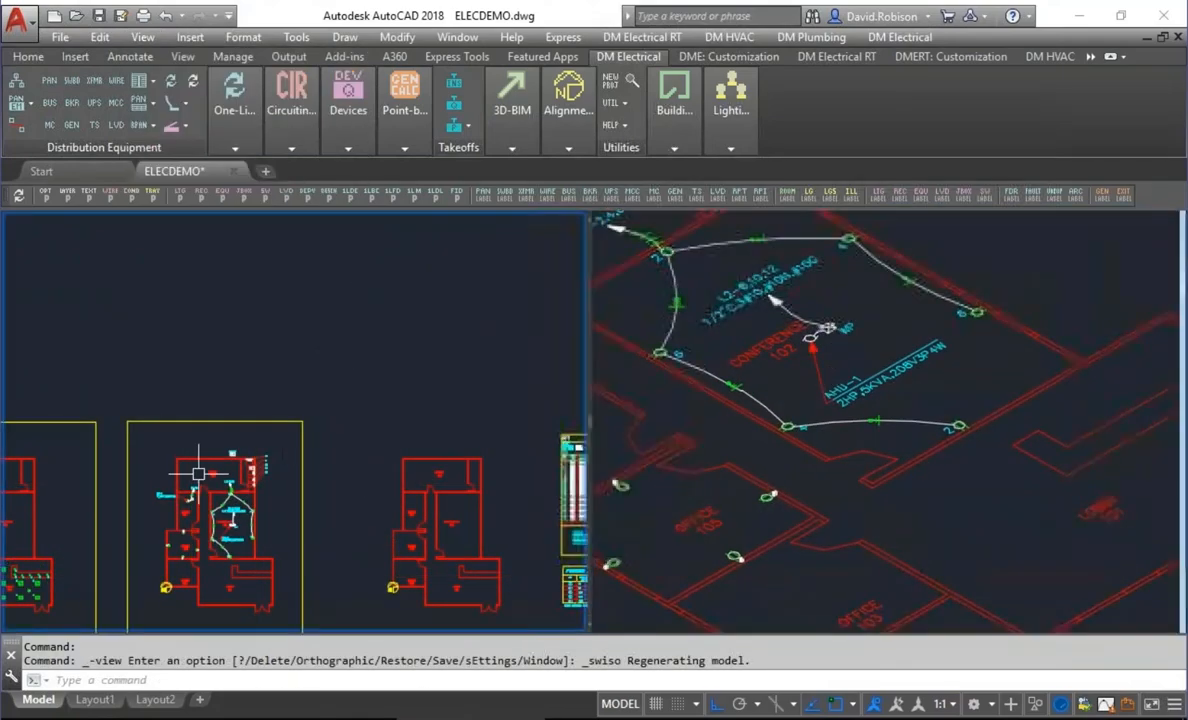
scroll(257, 557, up, 2)
middle_drag(221, 499, 381, 383)
scroll(250, 455, up, 4)
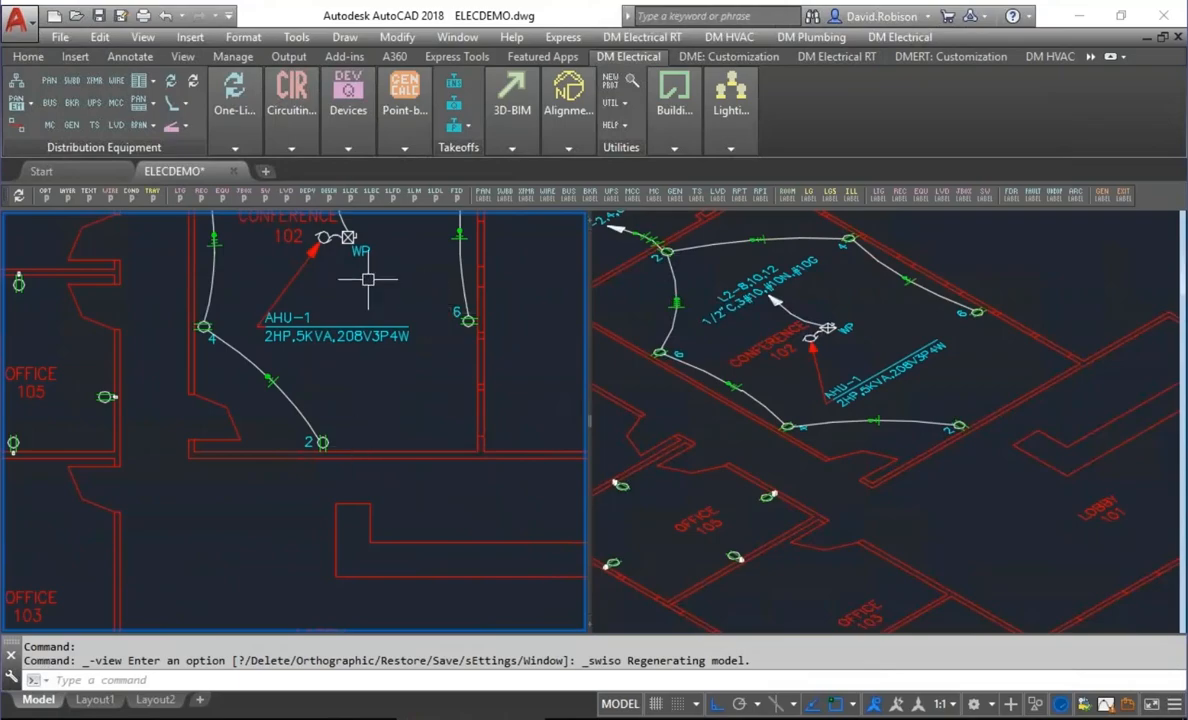
Step: Review the 3D Drafting settings in the electrical options
click(46, 195)
scroll(775, 610, down, 20)
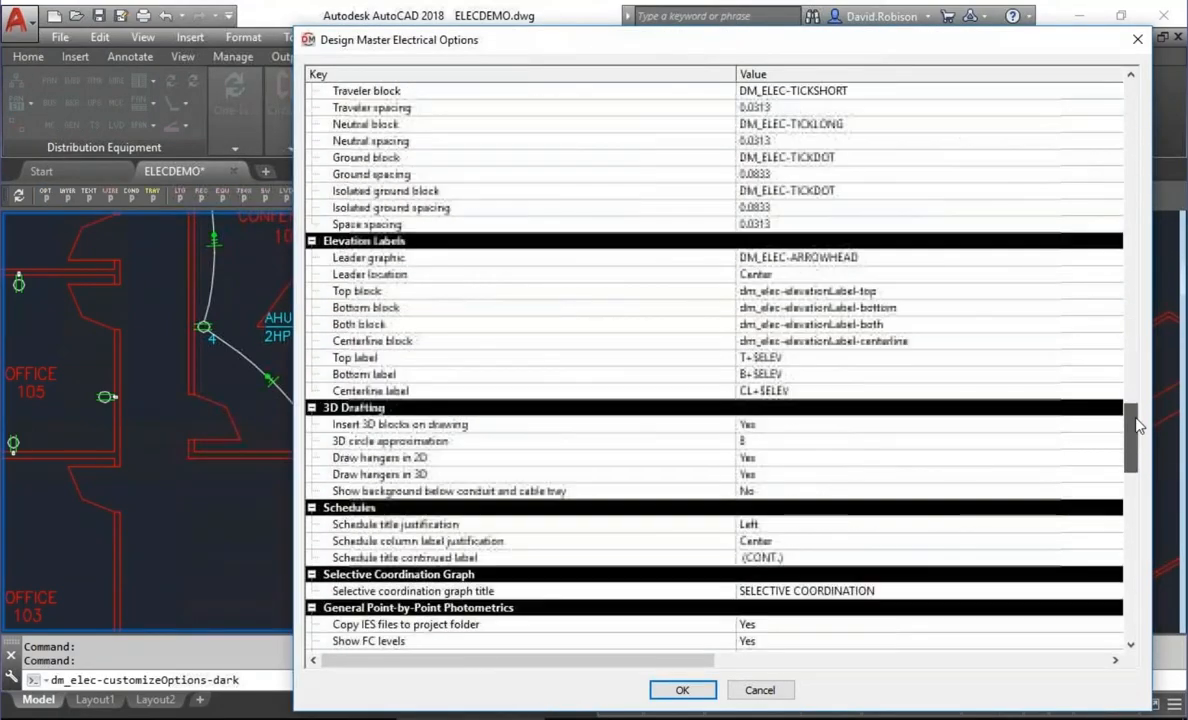
click(682, 690)
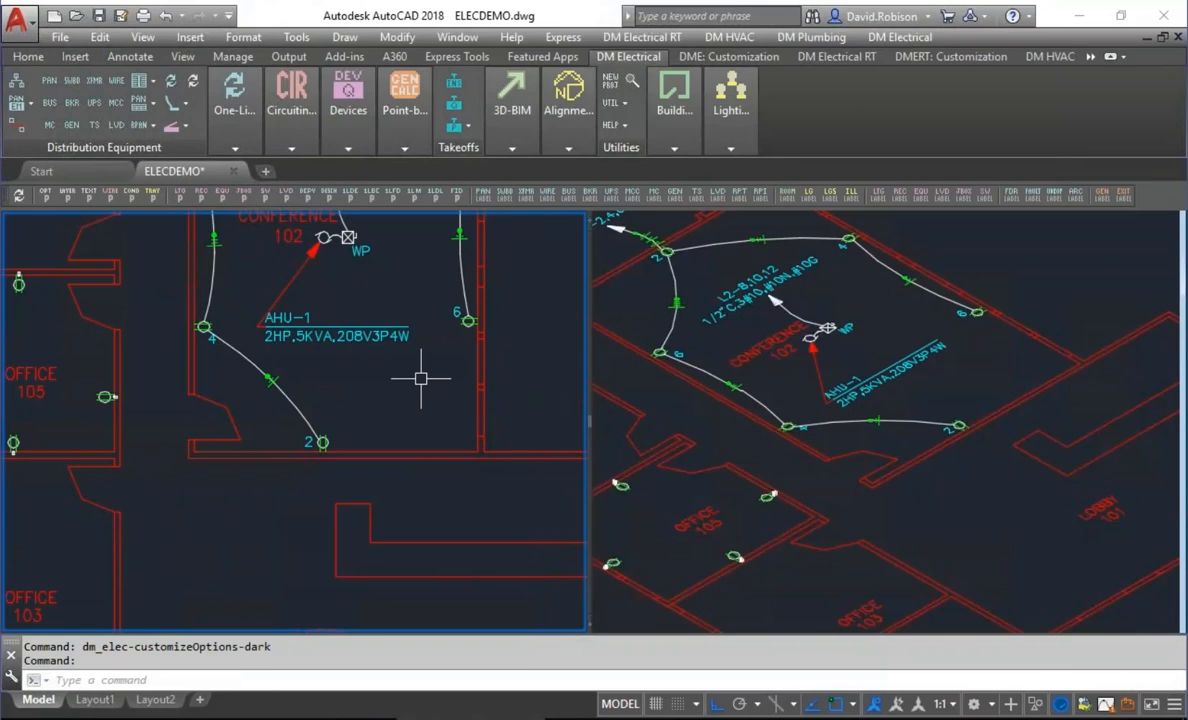
Step: Start inserting a DUPLEX receptacle from the General group with an elevation of 1'6
click(346, 135)
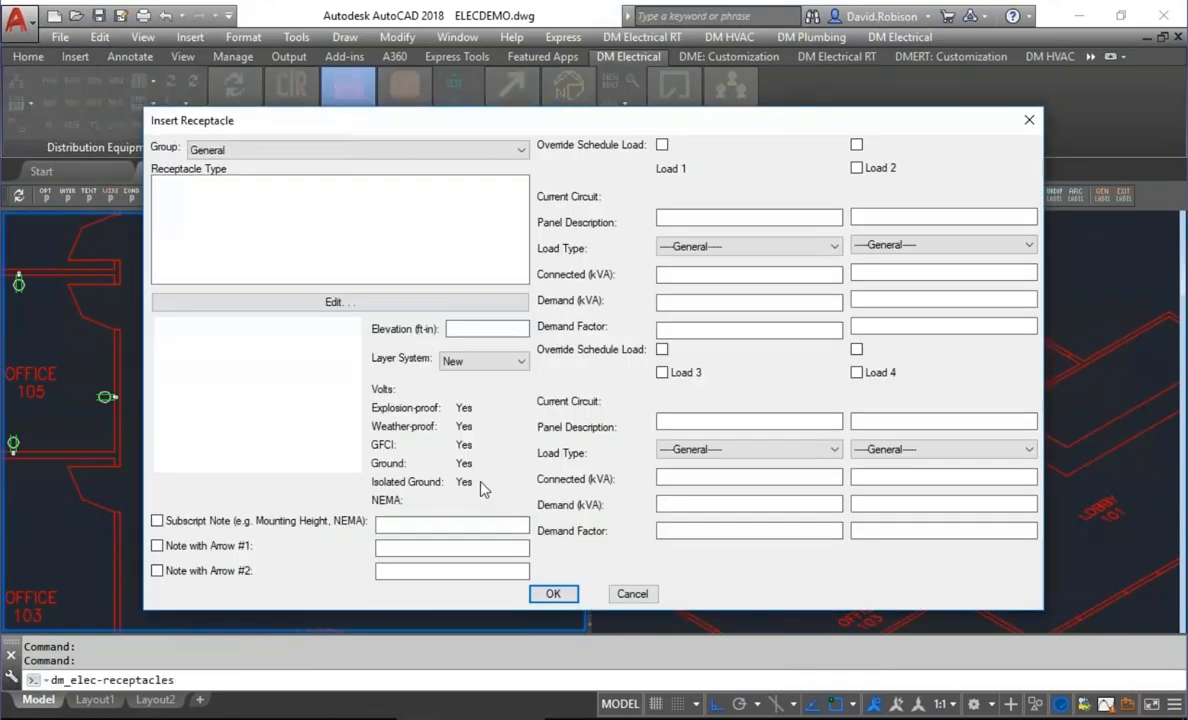
click(339, 172)
double_click(458, 328)
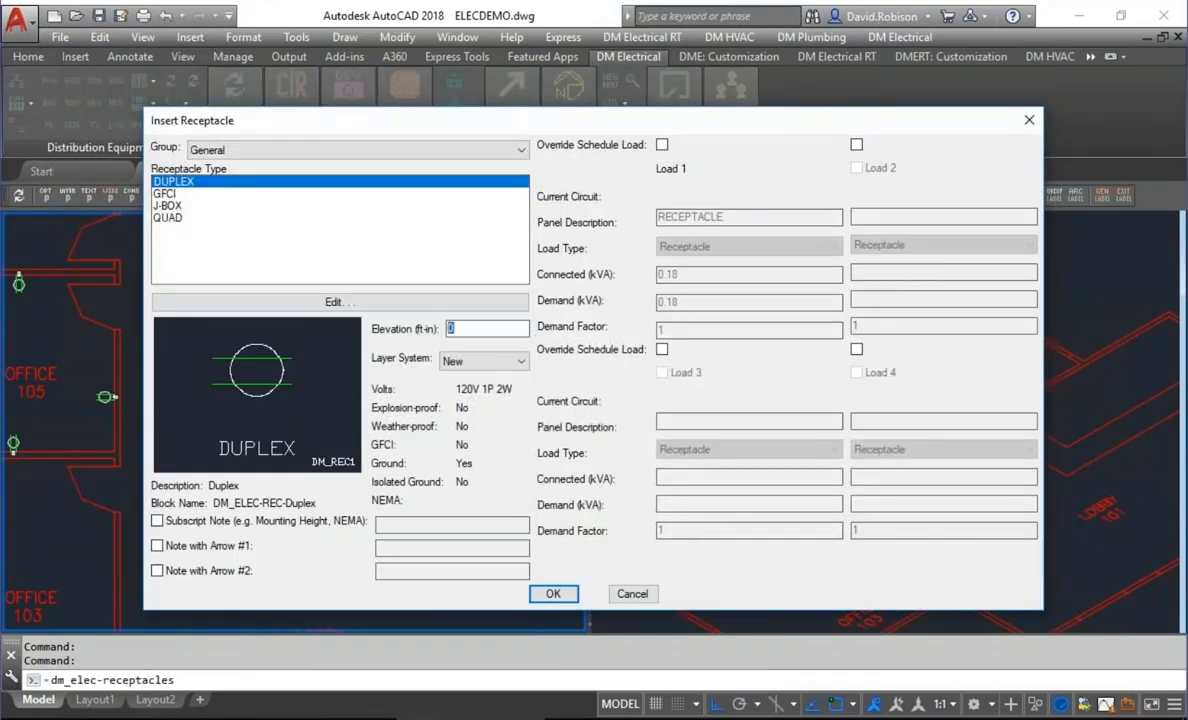
text(1'6)
key(Return)
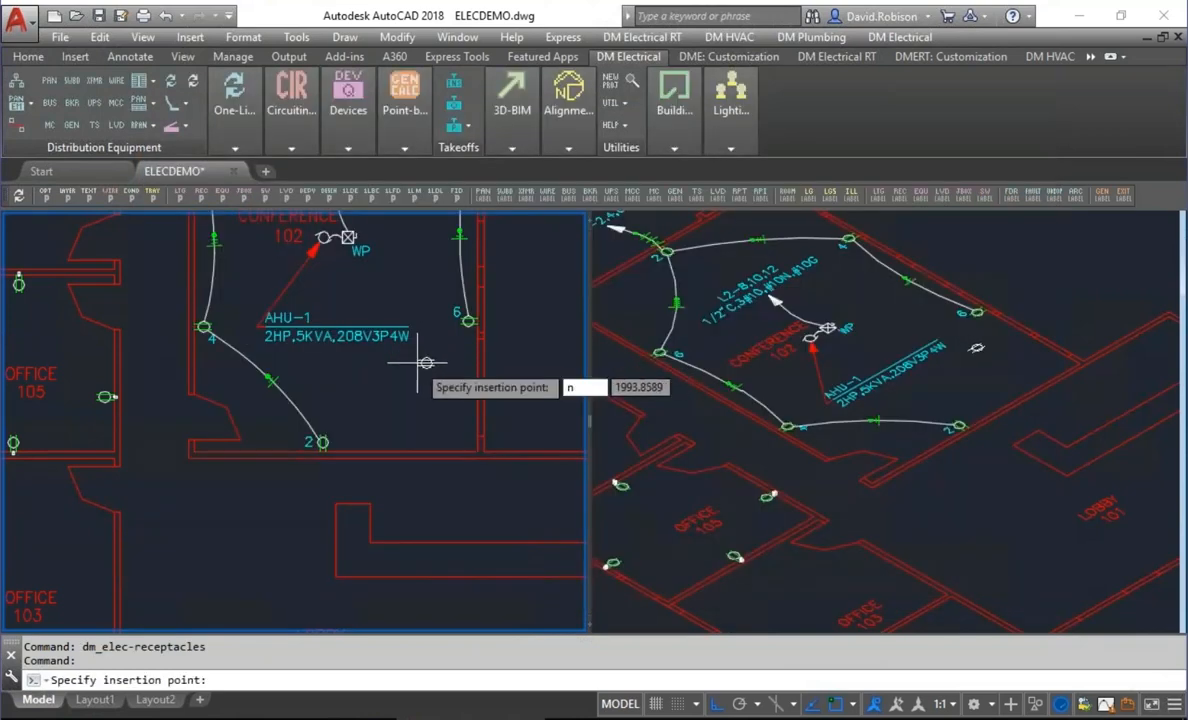
Step: Place the duplex receptacle on Conference 102's lower wall with the nearest snap, between receptacle 2 and the room's right-hand corner
text(nea)
key(Return)
click(389, 442)
click(408, 404)
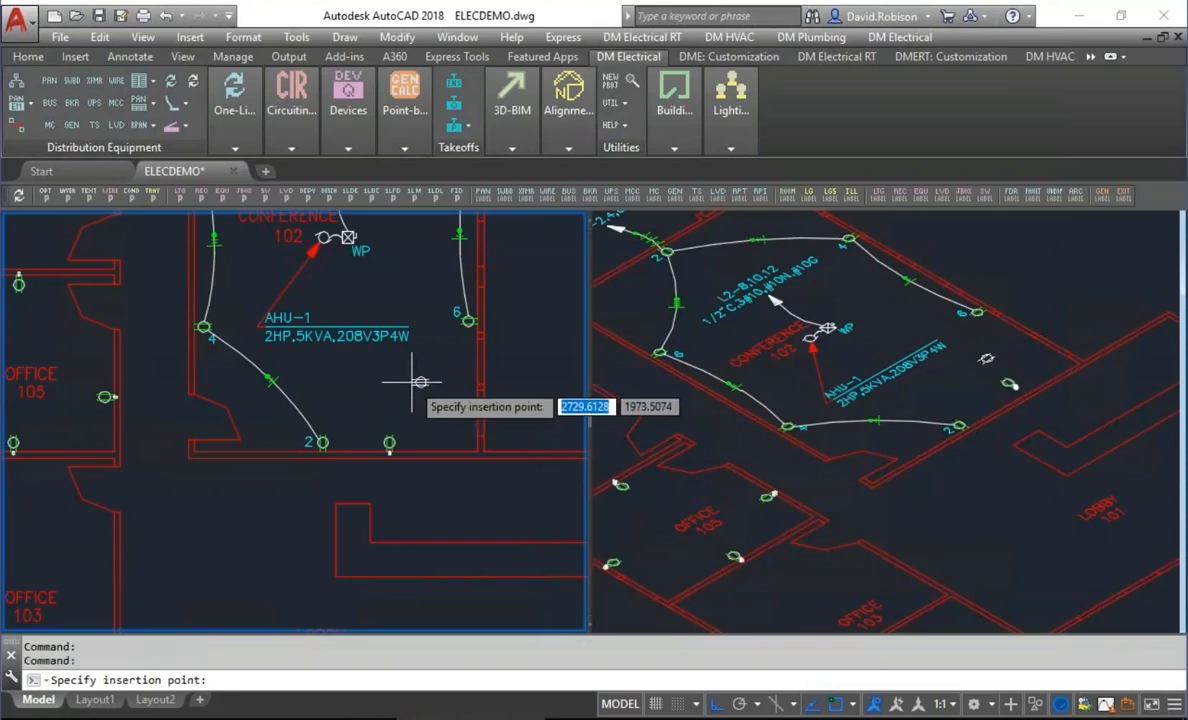
key(Return)
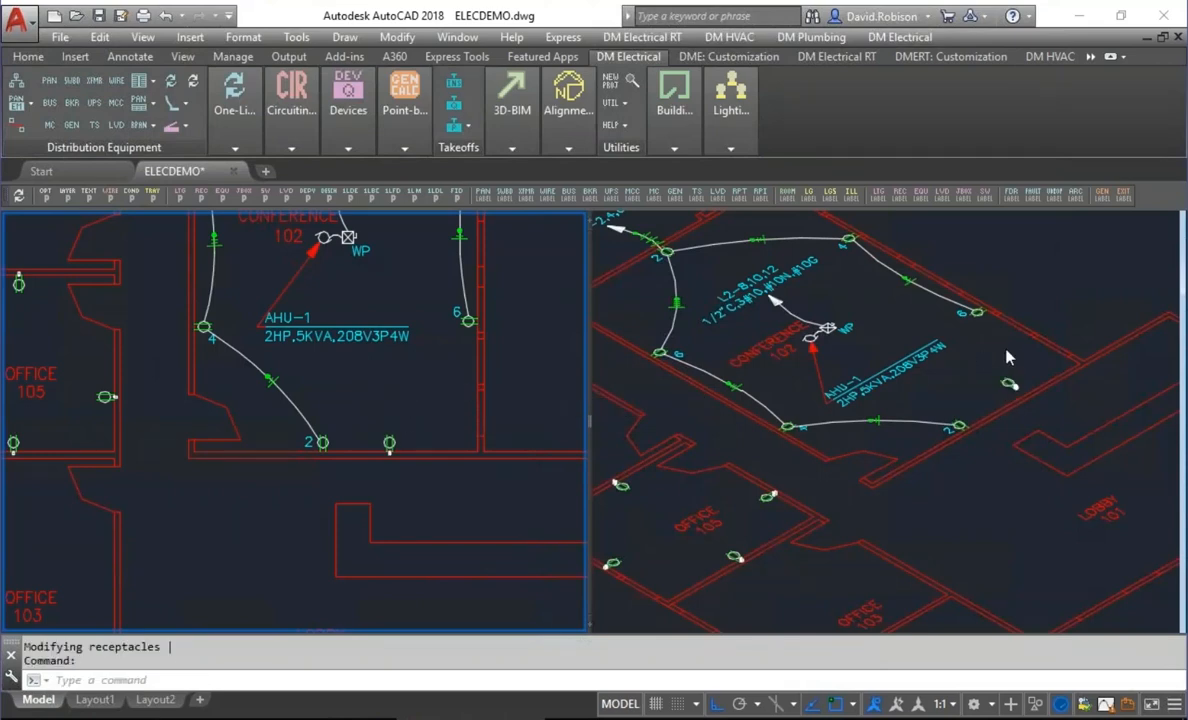
Step: Examine the new receptacle's 2D symbol and 3D block up close in both the isometric and plan viewports
click(1008, 380)
scroll(1016, 366, up, 4)
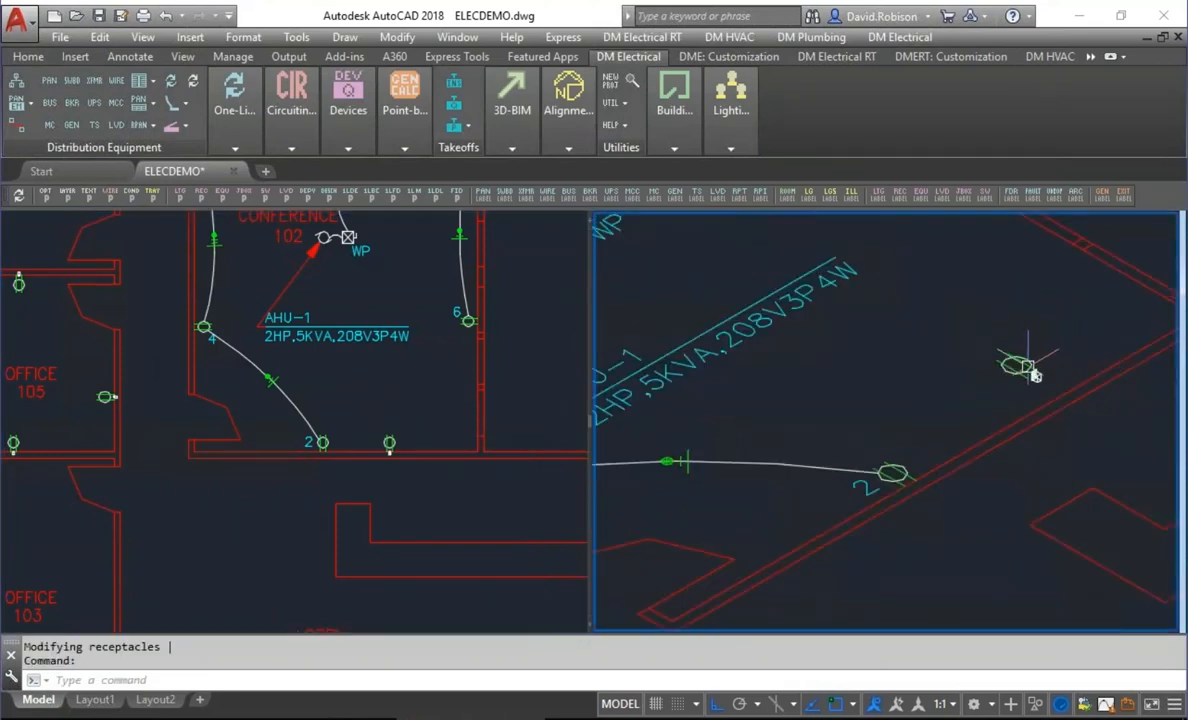
scroll(1040, 382, up, 4)
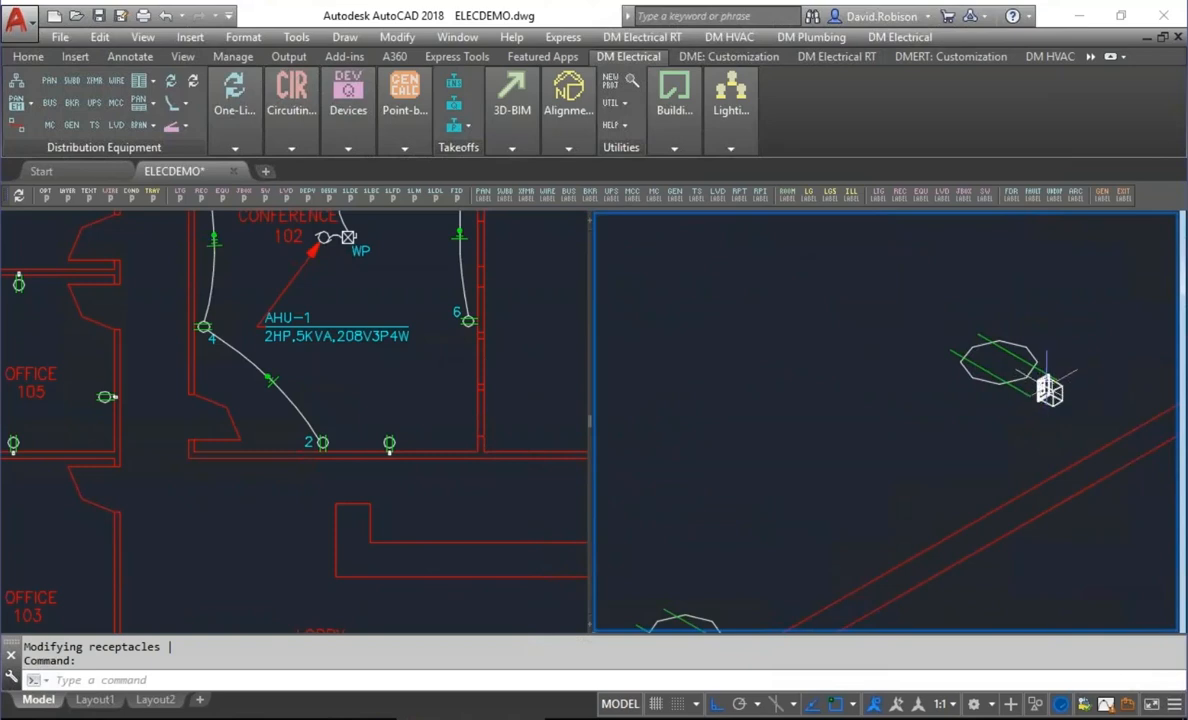
scroll(1049, 385, up, 3)
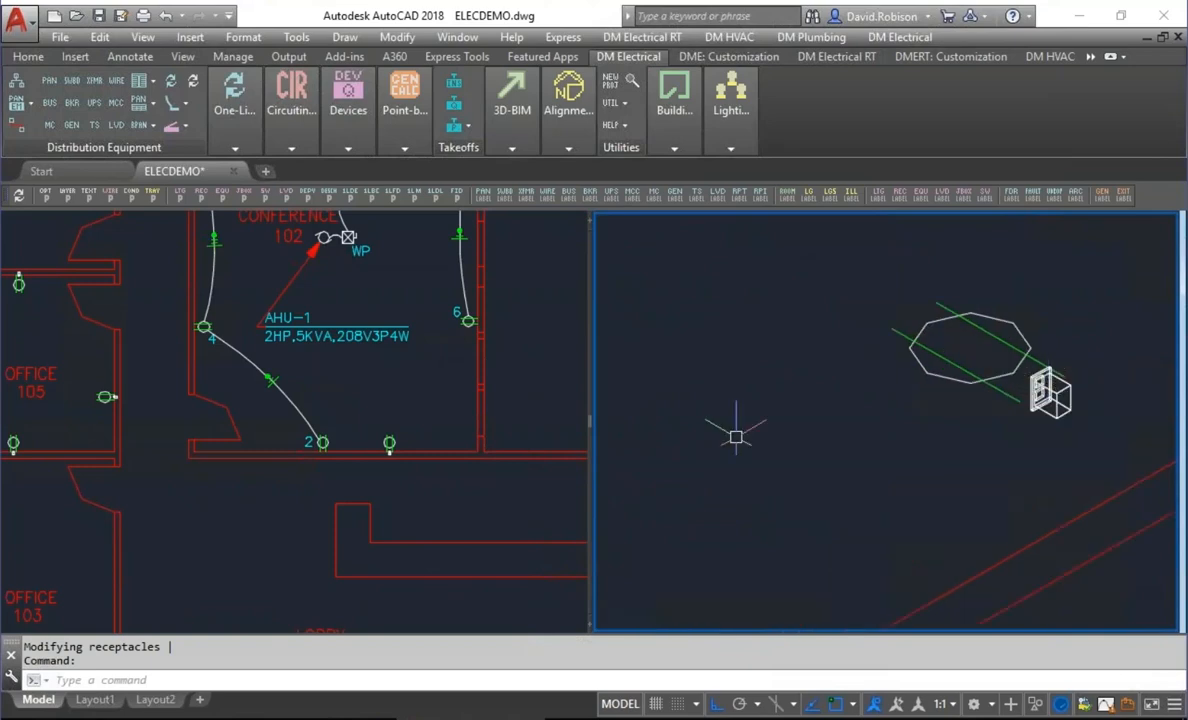
click(540, 440)
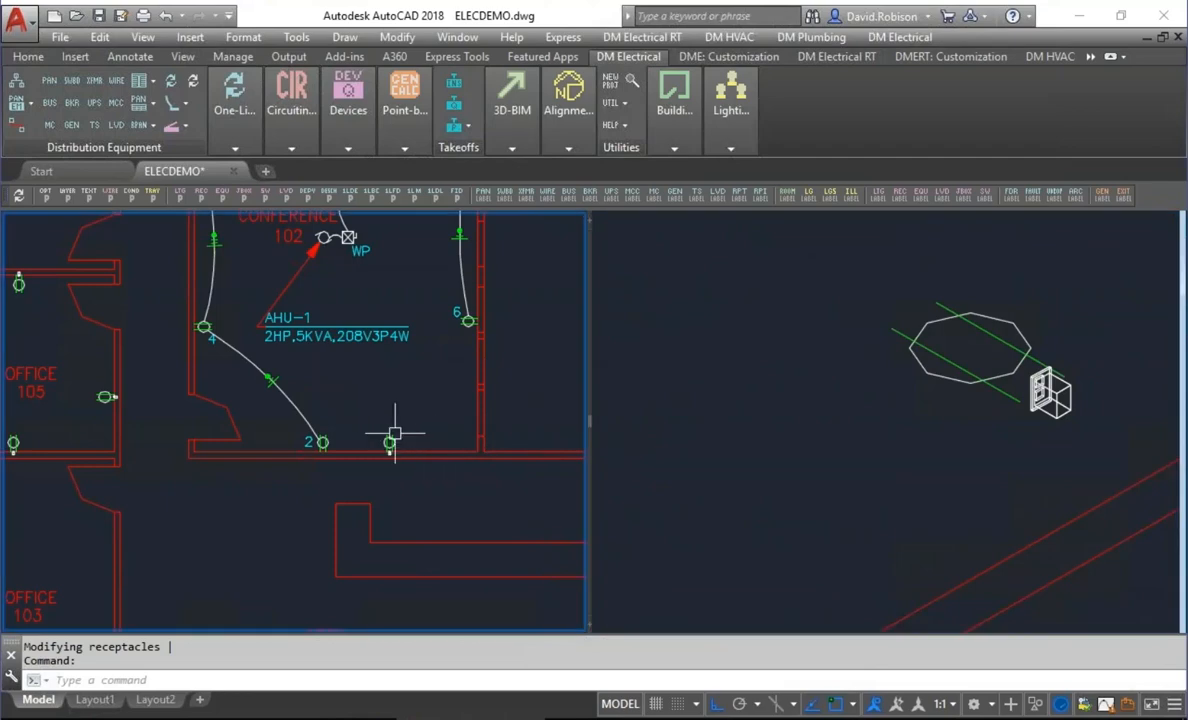
scroll(388, 446, up, 4)
scroll(388, 446, up, 3)
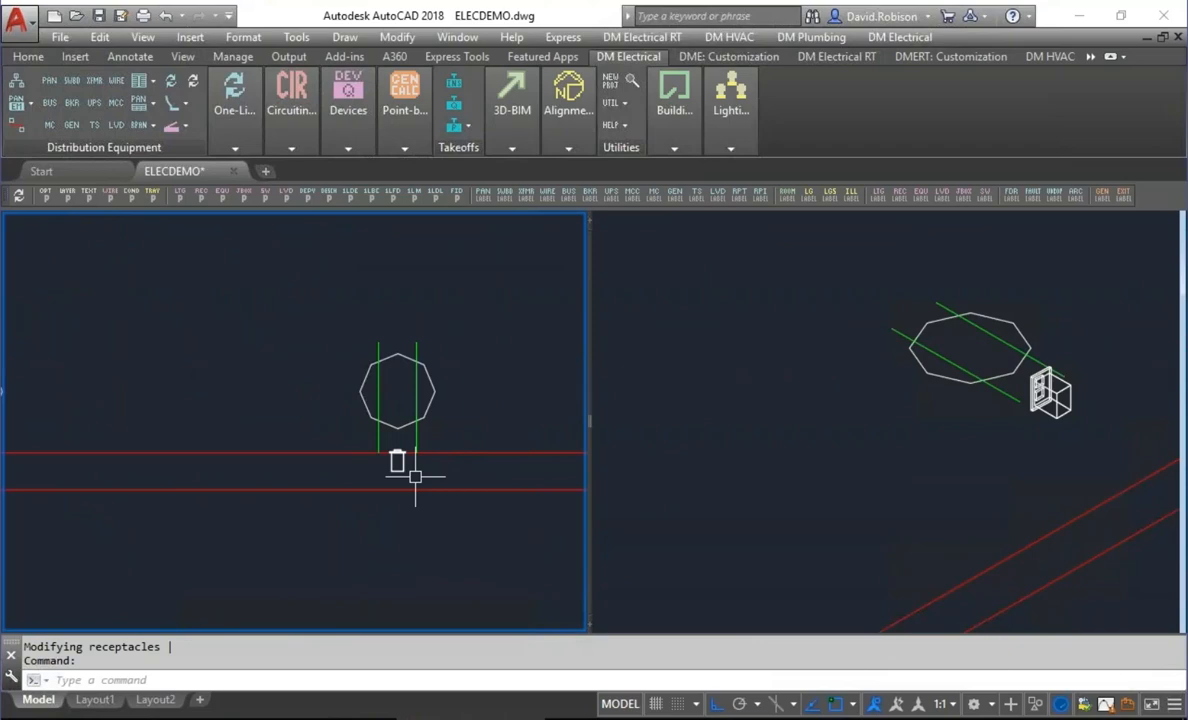
scroll(400, 455, down, 4)
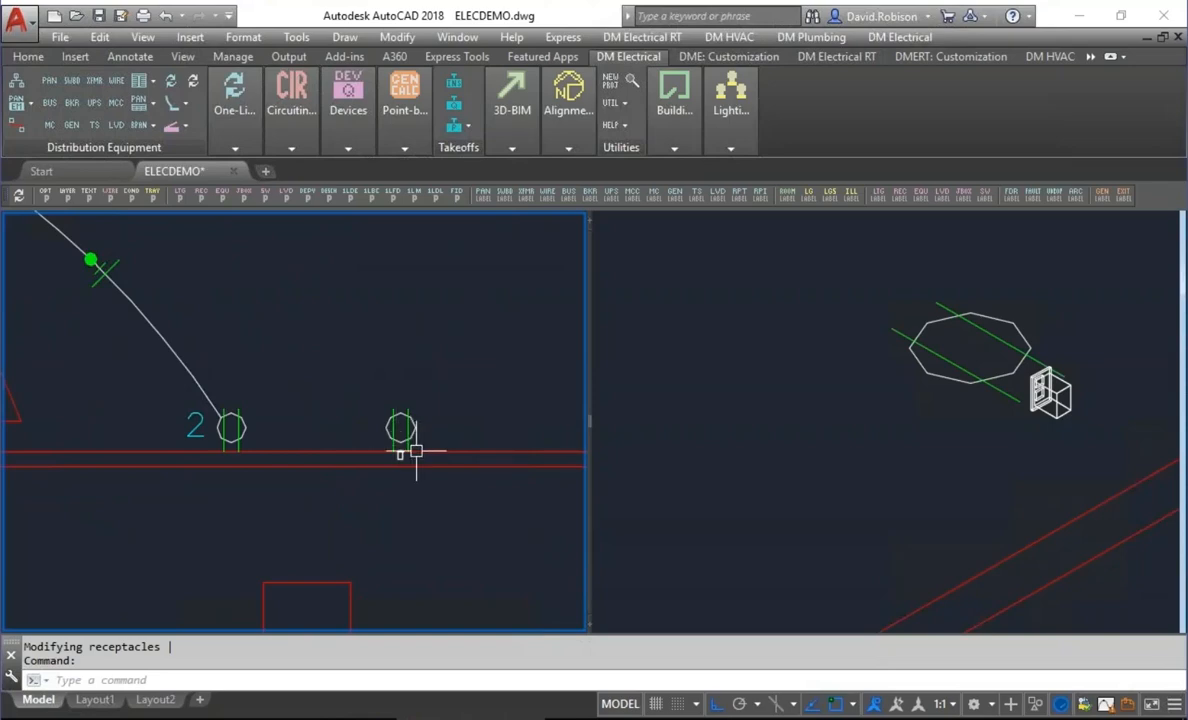
Step: Check the 3D circle approximation and hanger settings in the electrical options without changing anything
click(18, 195)
scroll(580, 360, down, 15)
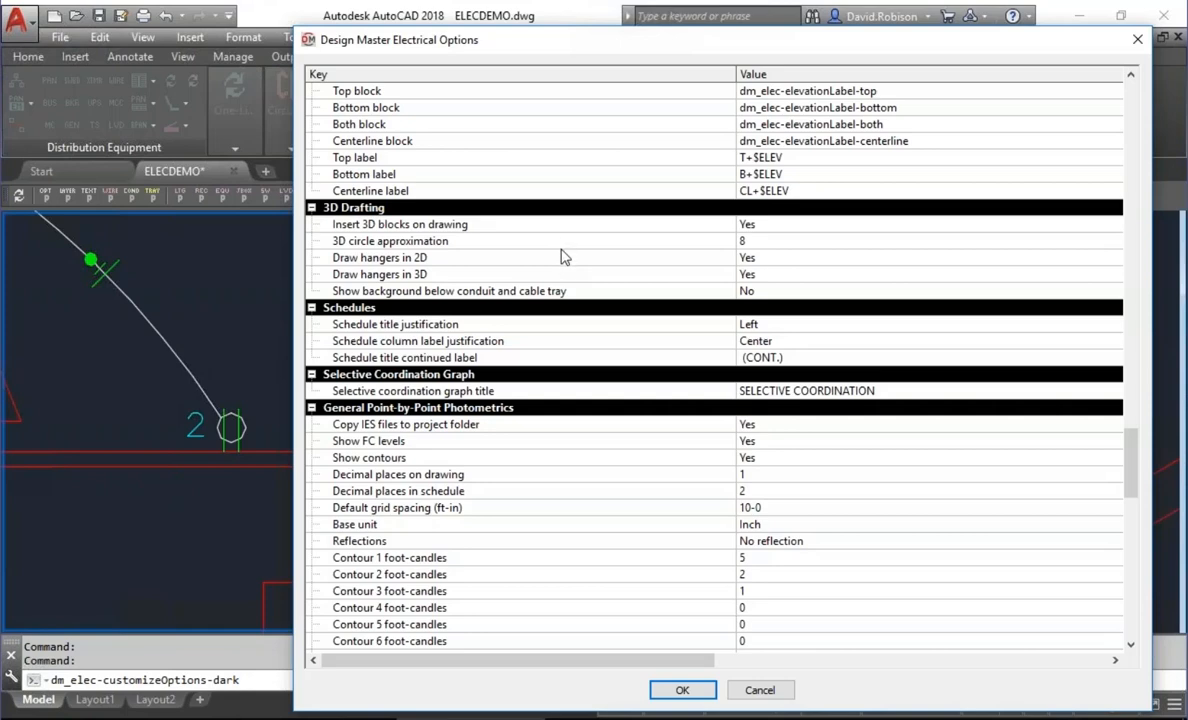
click(762, 691)
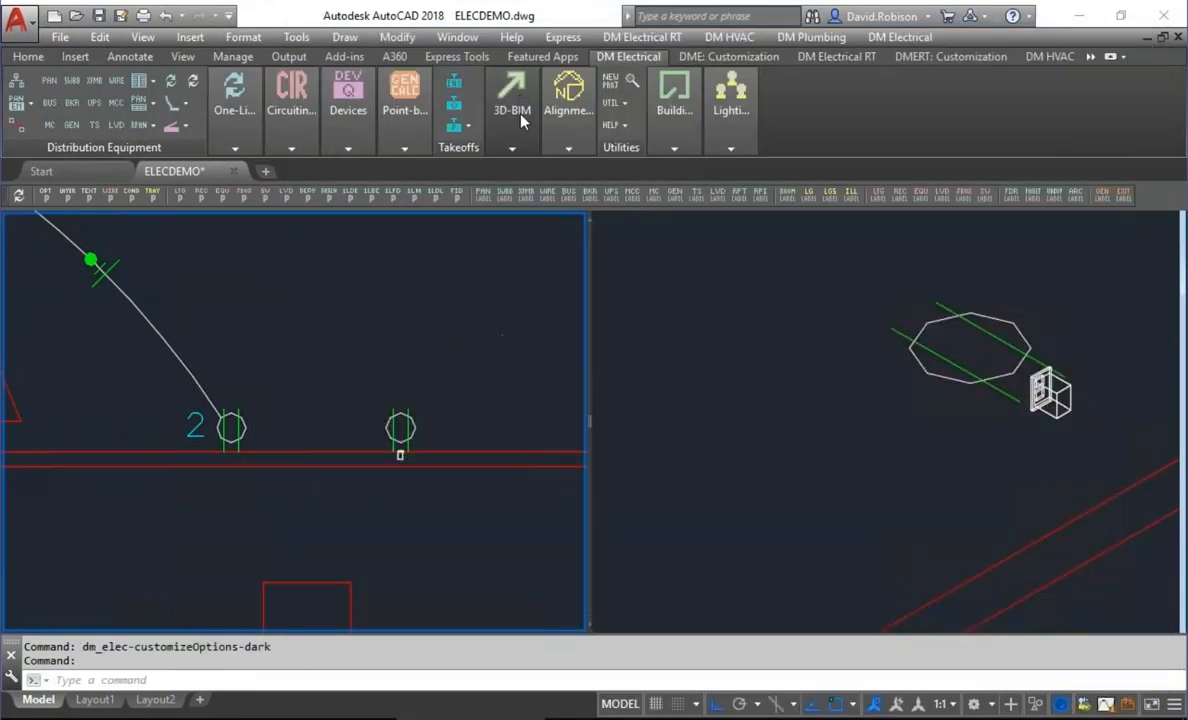
Step: Insert a horizontal 3-inch round conduit run just above the new receptacle, with starting and ending elevations of 2 ft
click(512, 147)
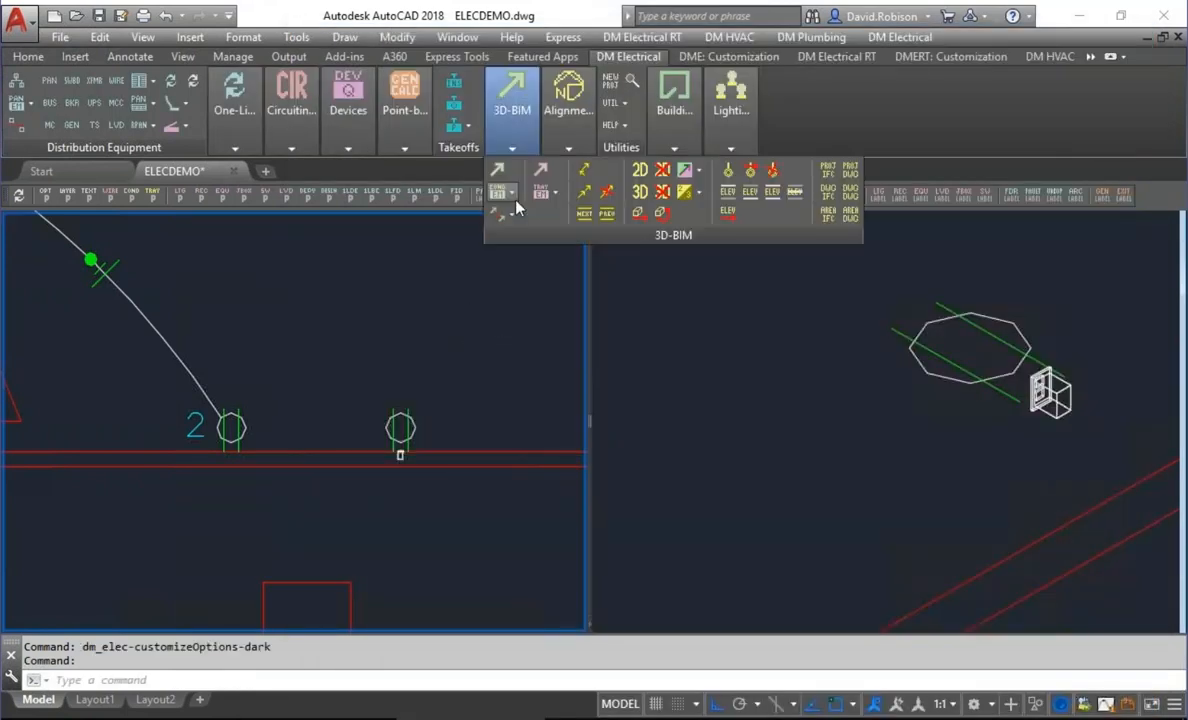
click(497, 171)
click(307, 371)
click(516, 371)
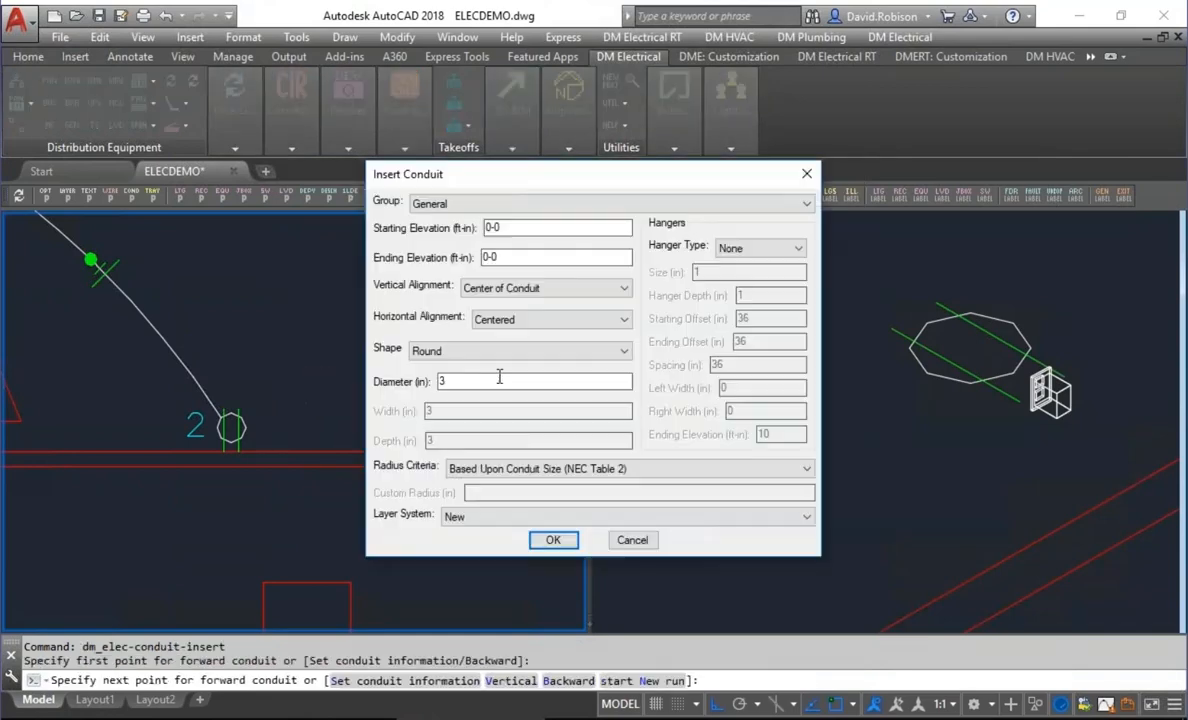
drag(508, 228, 373, 244)
text(2)
key(Tab)
text(2)
click(552, 540)
scroll(800, 389, down, 3)
key(Return)
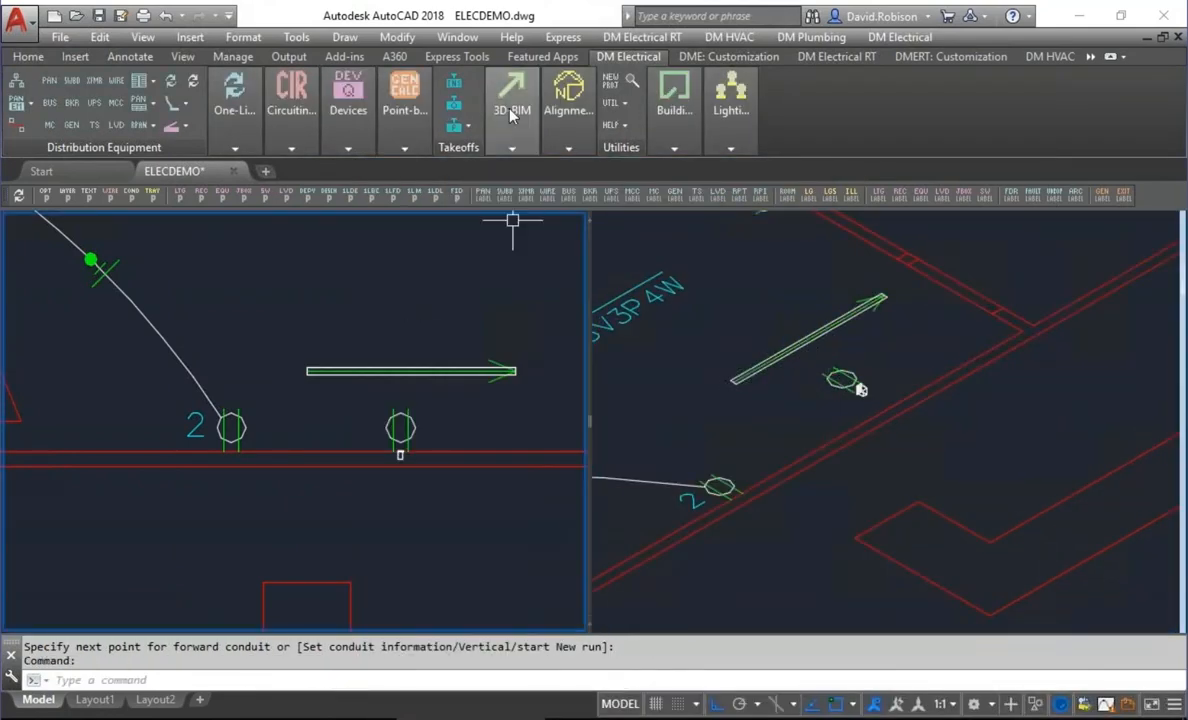
Step: Draw the conduit in 3D and run HIDE on a close view of its end in the isometric viewport
click(512, 114)
click(643, 192)
click(706, 396)
scroll(717, 388, up, 5)
scroll(797, 341, up, 2)
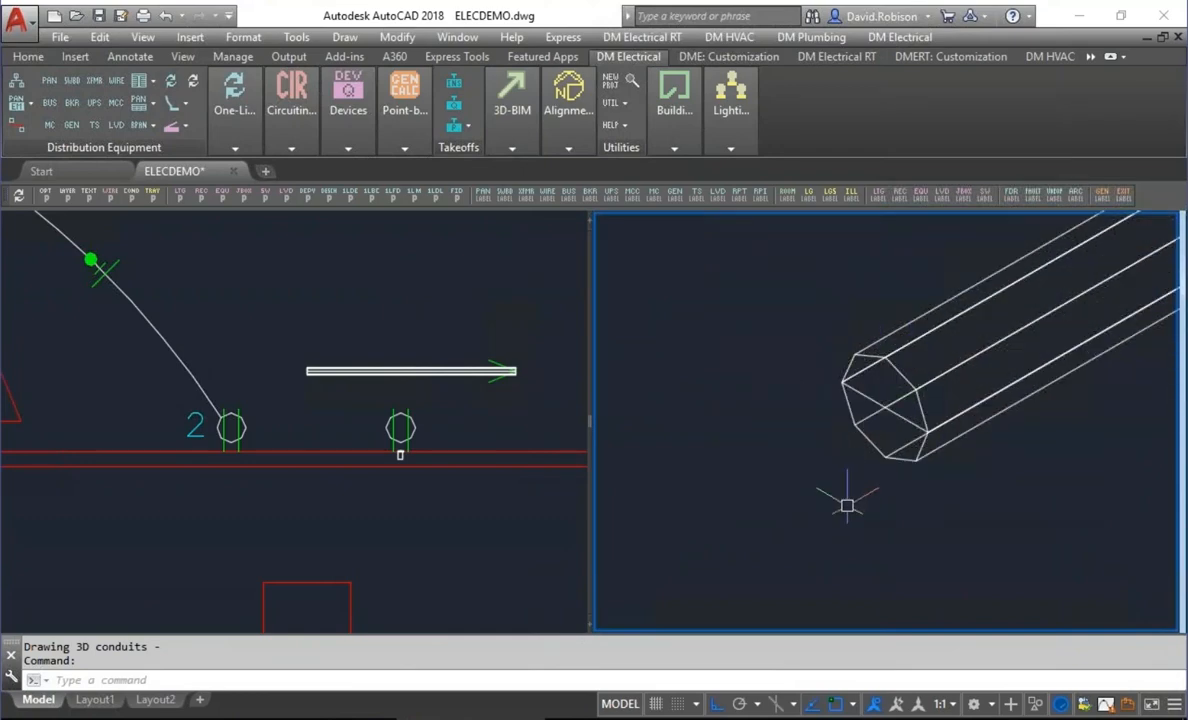
text(hide)
key(Return)
Step: Set the 3D circle approximation option to 16, working from the plan viewport
click(412, 297)
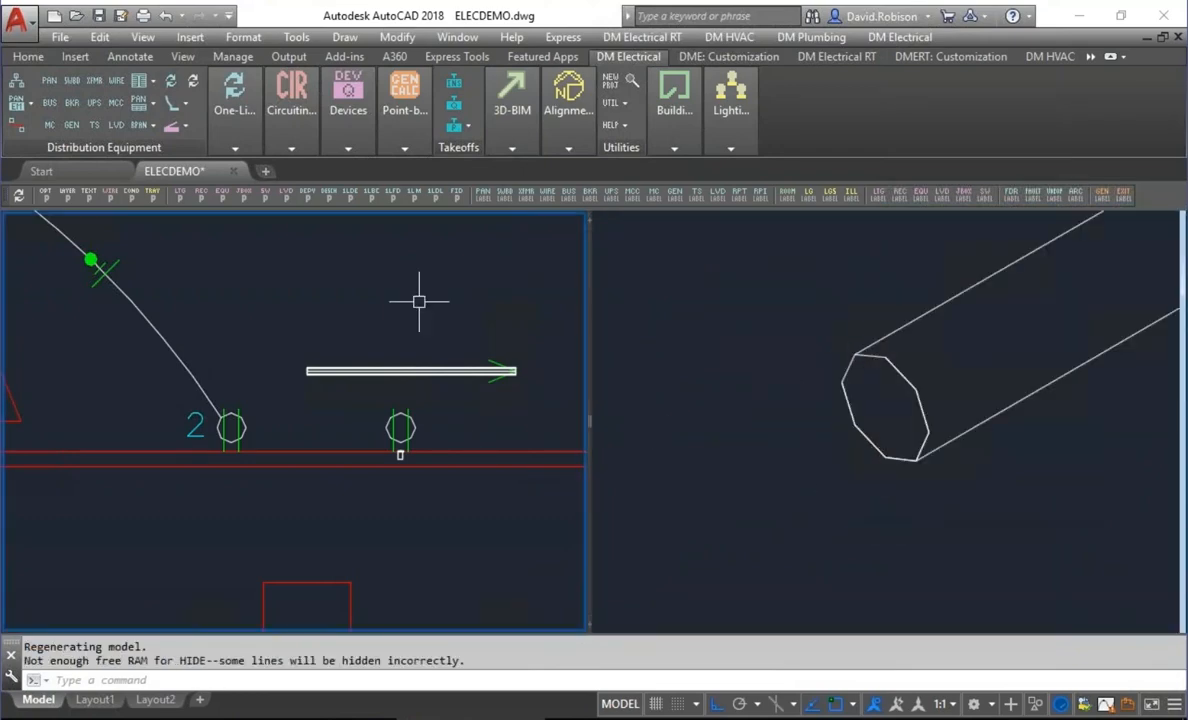
click(44, 193)
drag(1127, 140, 1127, 455)
click(845, 445)
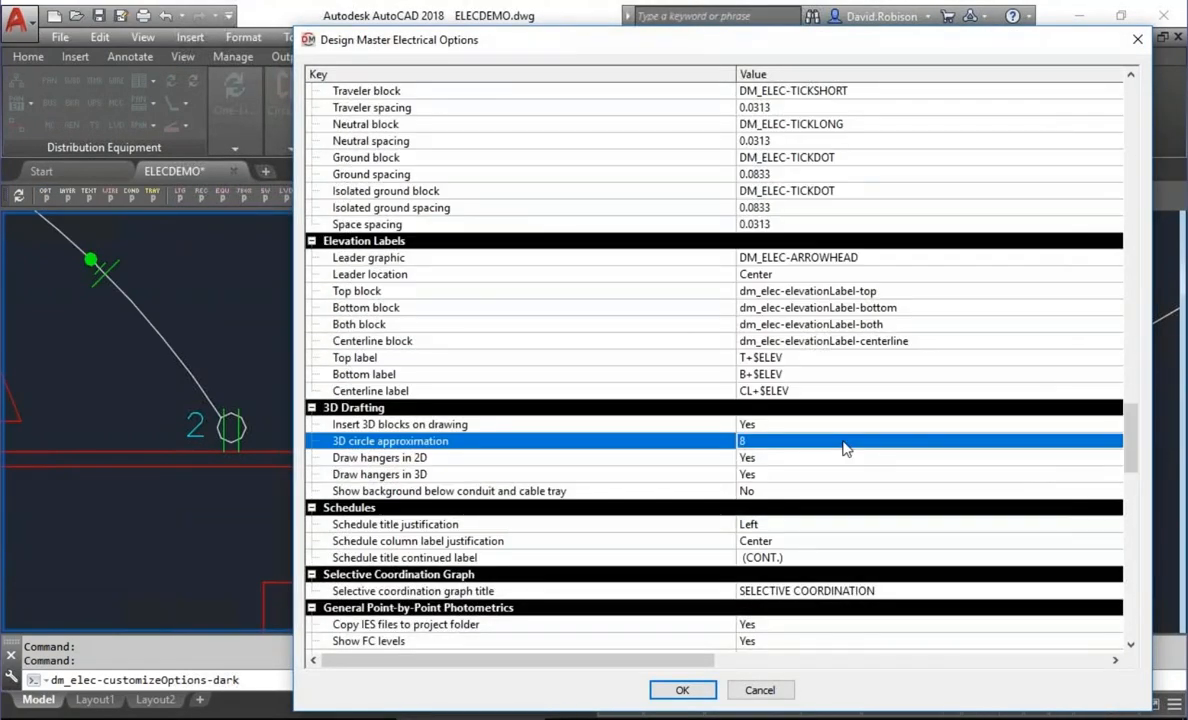
text(16)
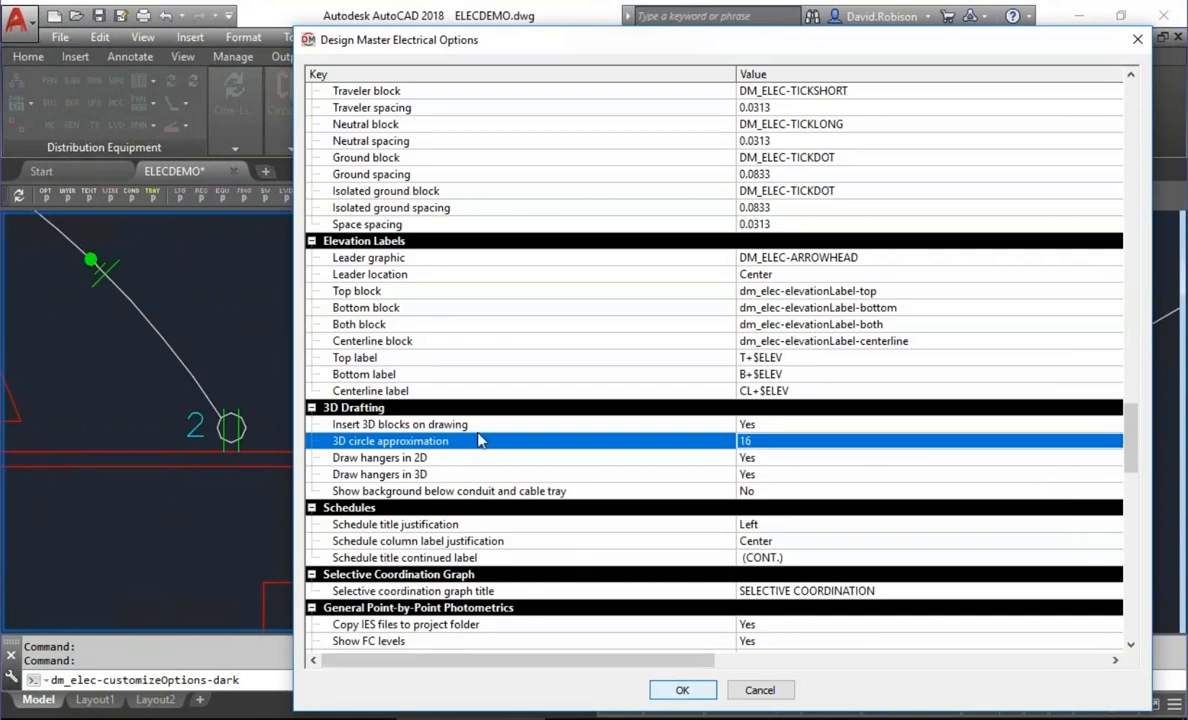
key(Return)
Step: Redraw the conduit in 3D, then run REGEN and HIDE on its end in the isometric viewport and regenerate the view again
click(512, 147)
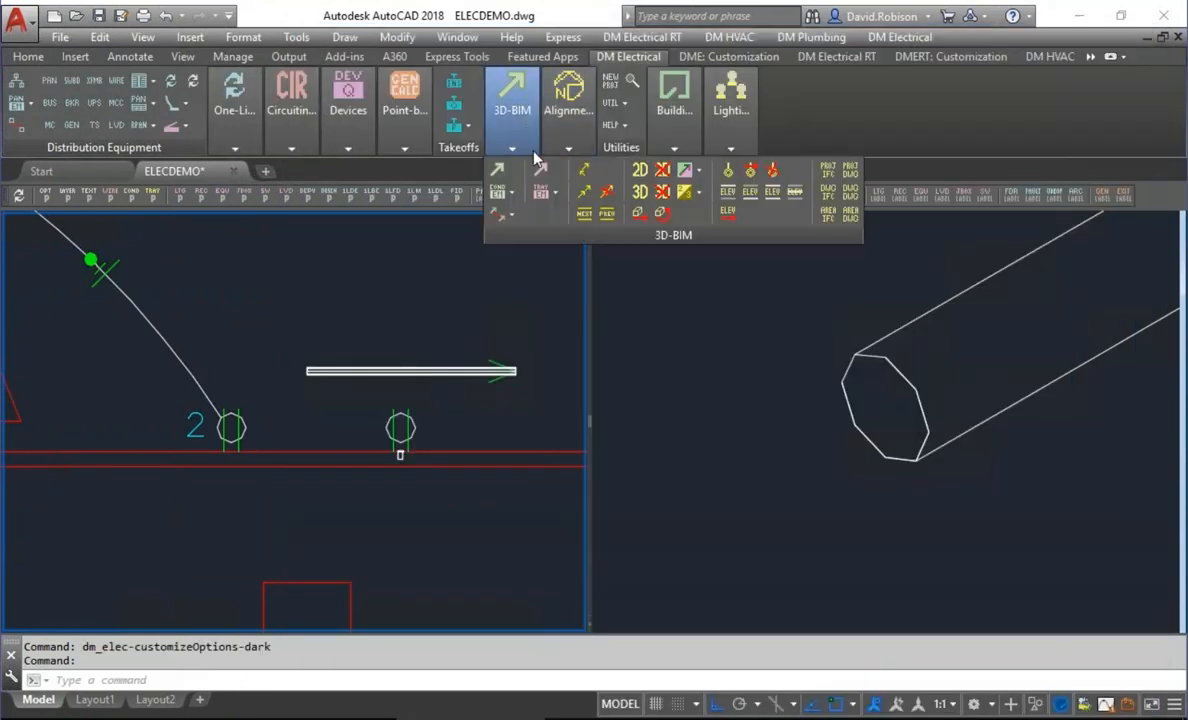
click(584, 192)
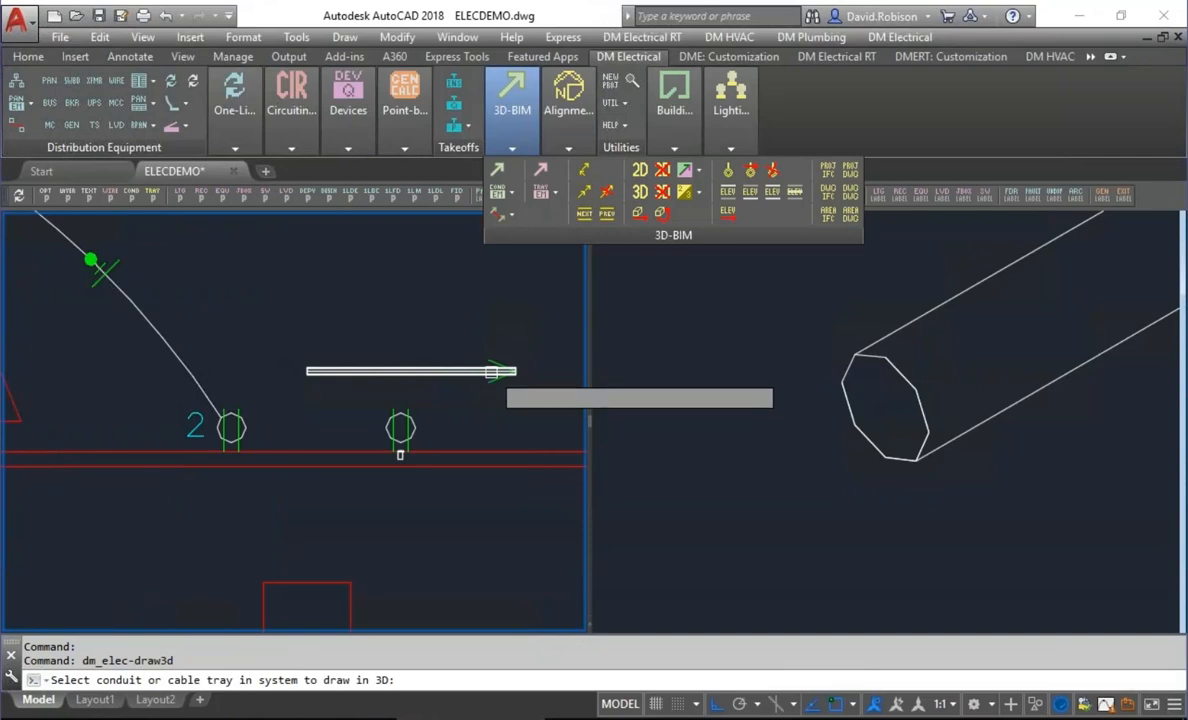
click(491, 371)
click(787, 479)
text(regen)
key(Return)
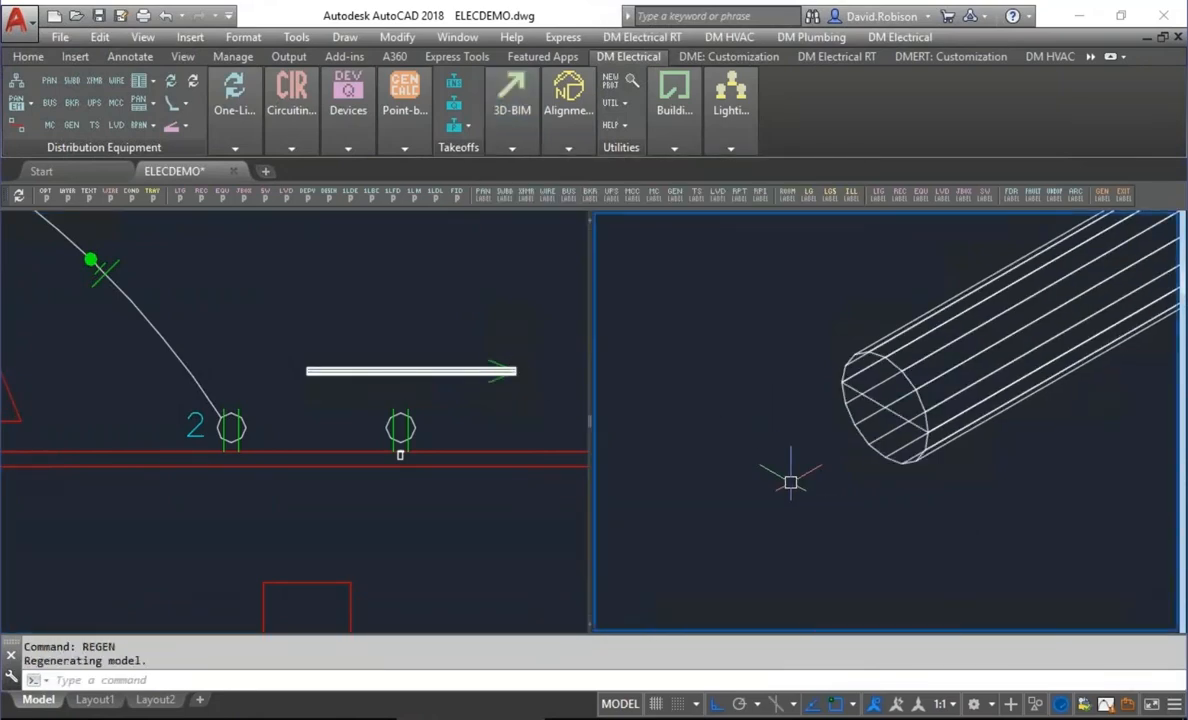
text(hide)
key(Return)
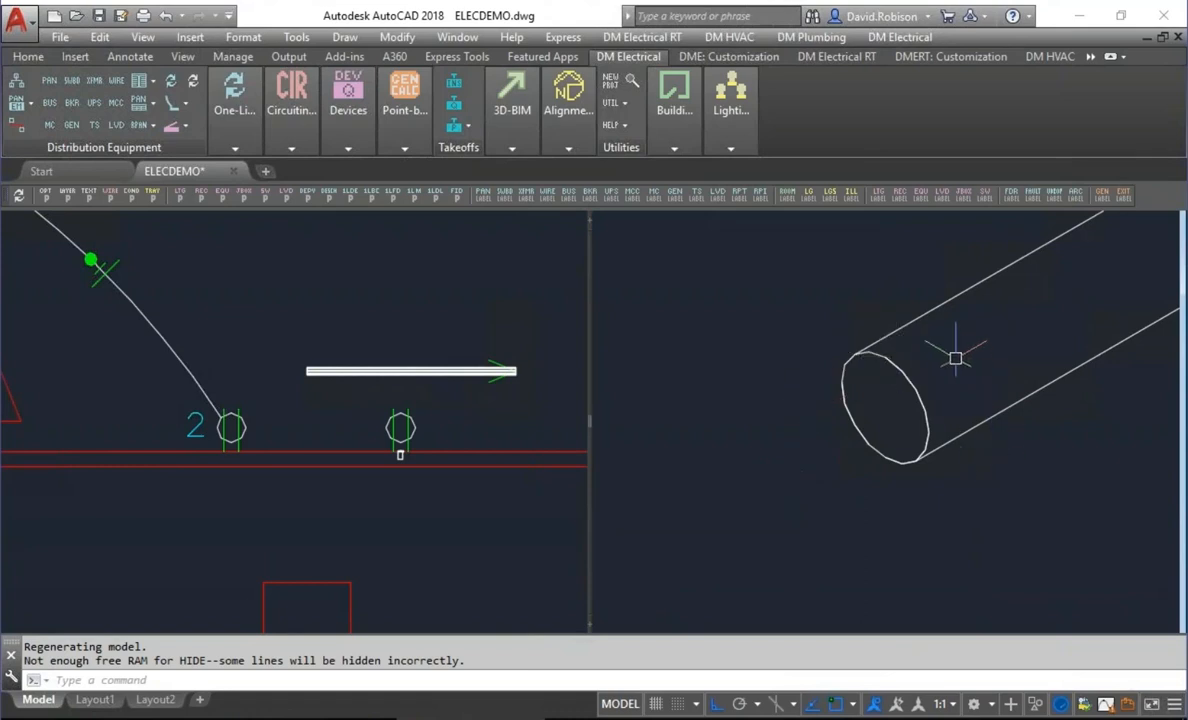
text(regen)
key(Return)
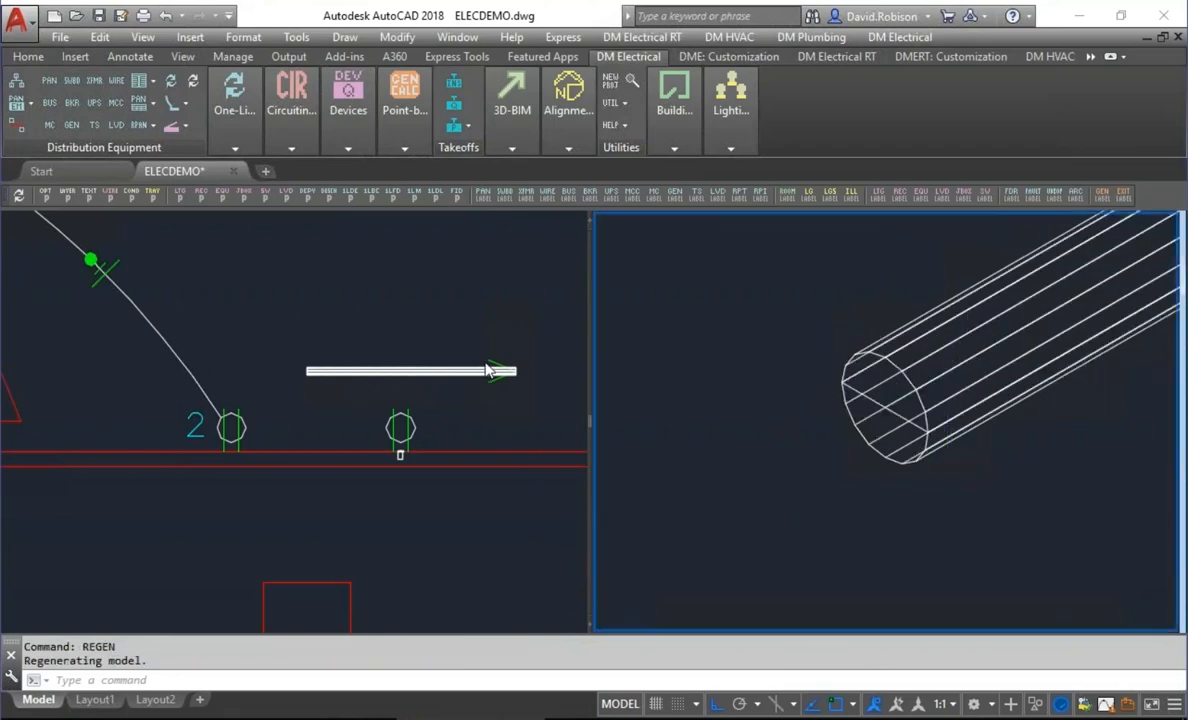
Step: Check the hanger drawing settings among the 3D Drafting options and leave the options without changing them
click(506, 310)
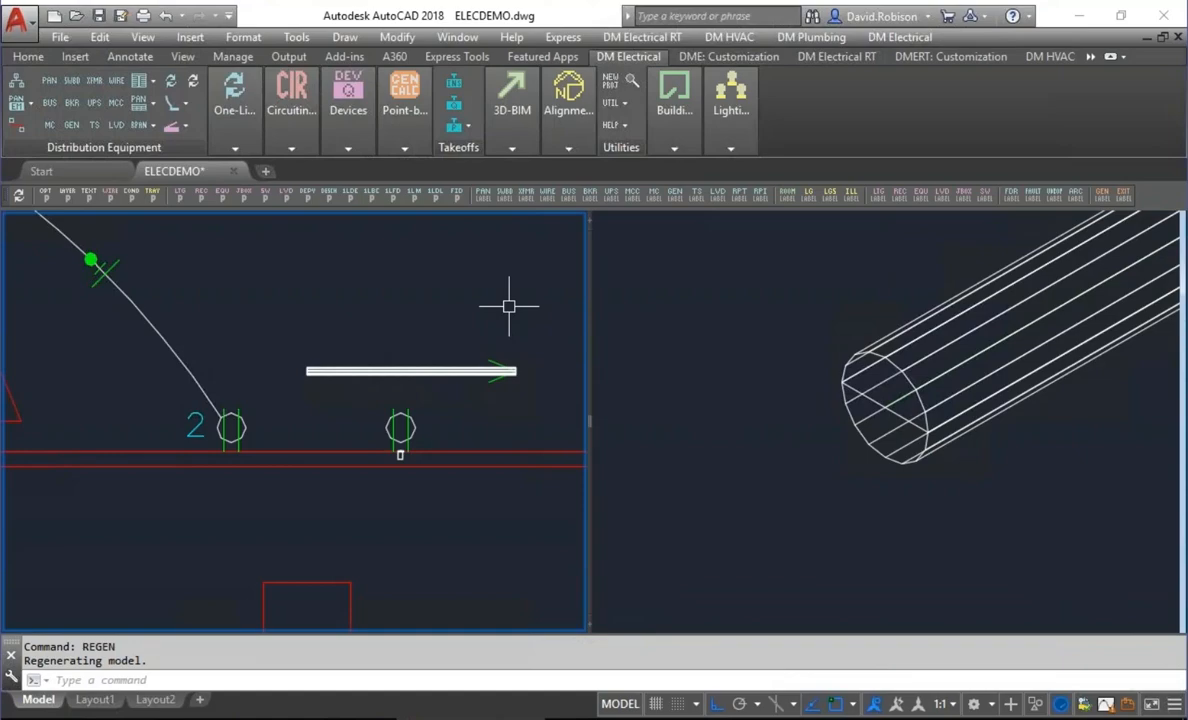
click(44, 194)
scroll(563, 406, down, 20)
scroll(563, 406, up, 6)
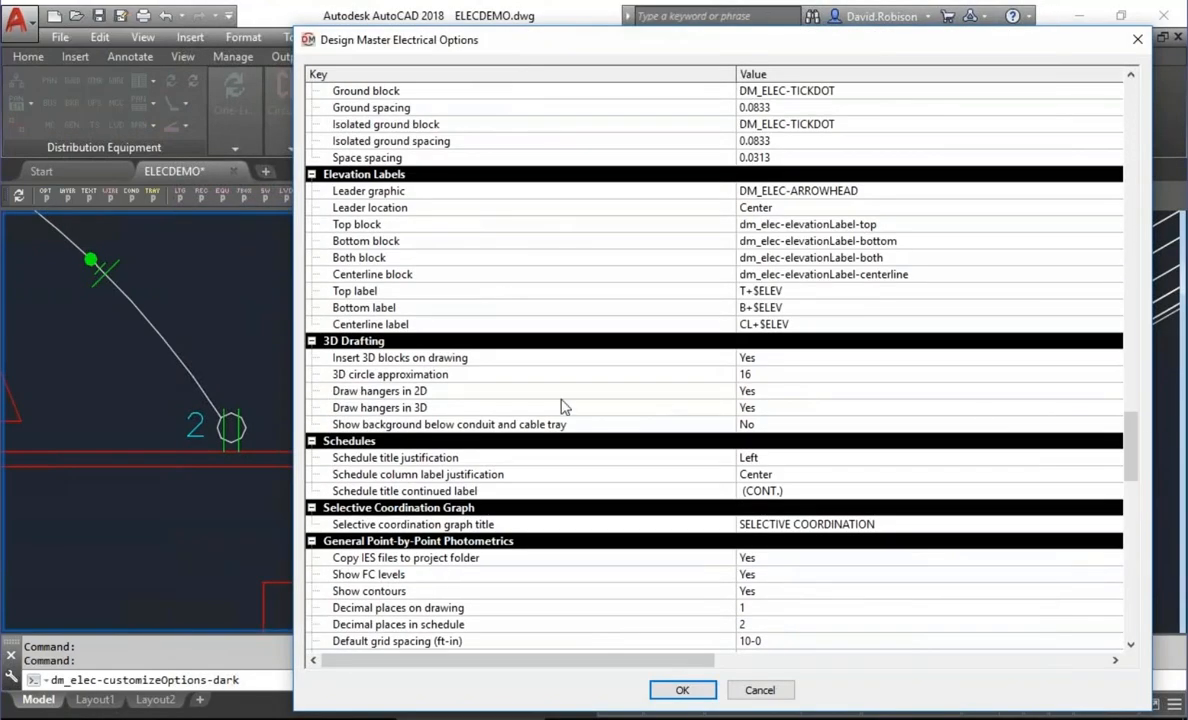
click(521, 395)
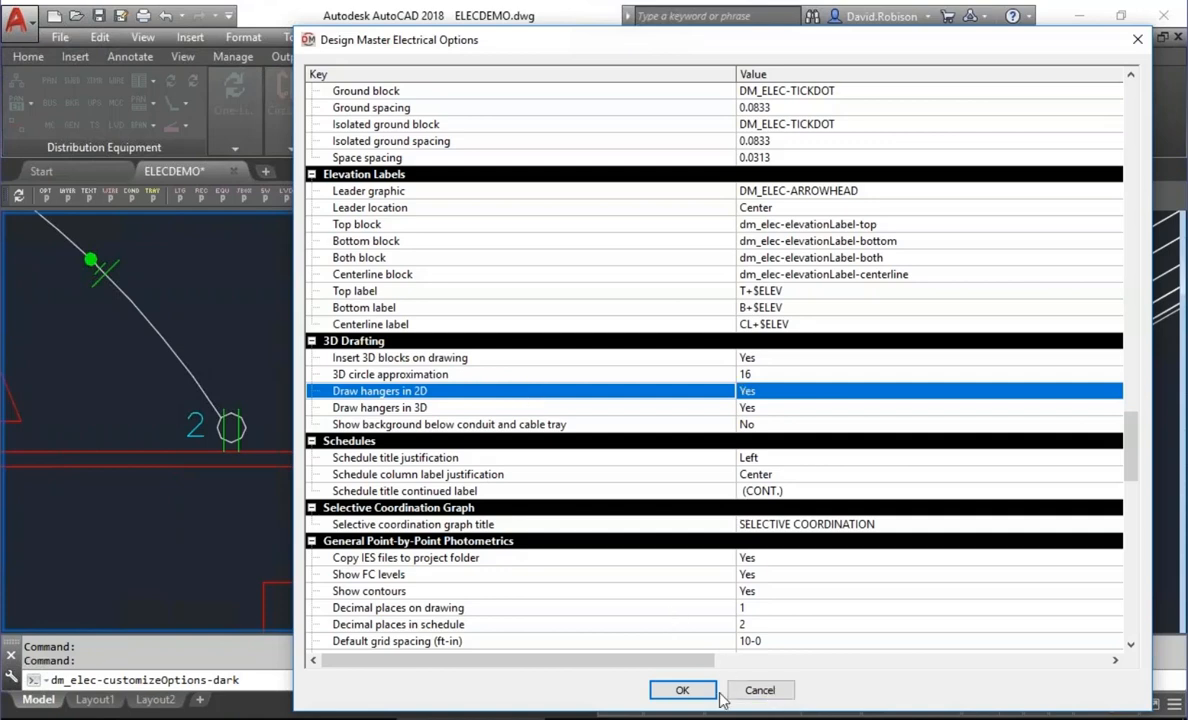
click(763, 690)
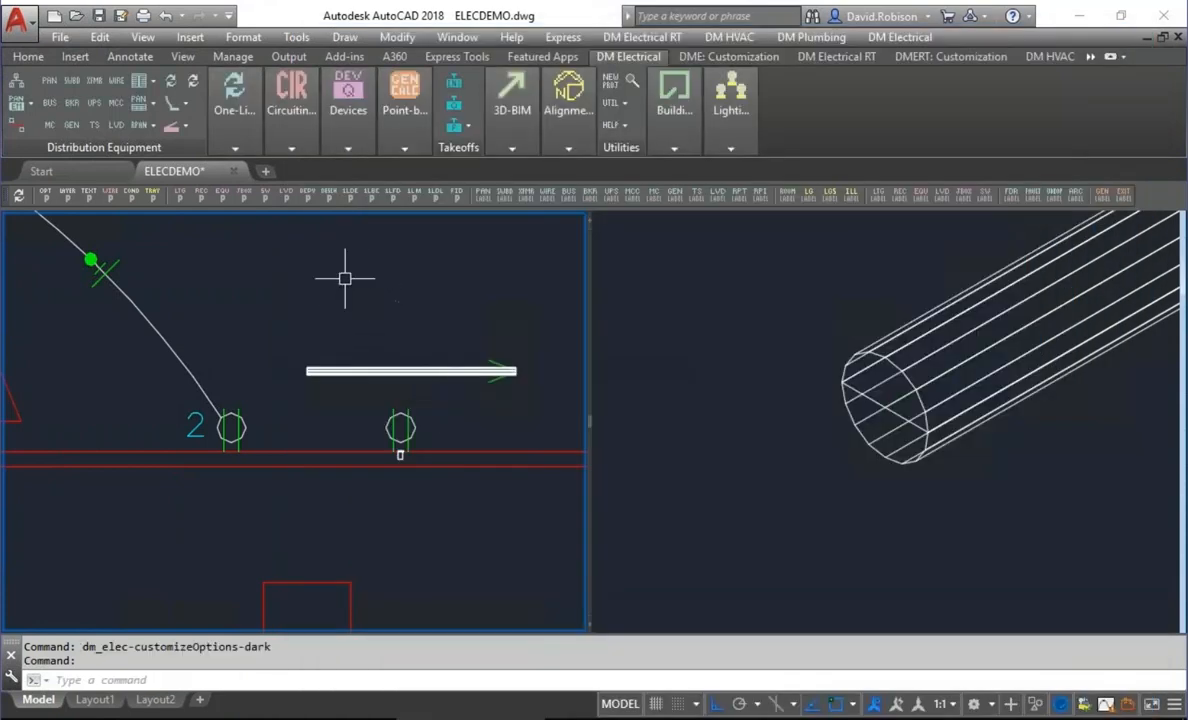
Step: Query the conduit above the new receptacle and set its hanger type to Wrap, with the hangers framed in the isometric viewport
click(350, 115)
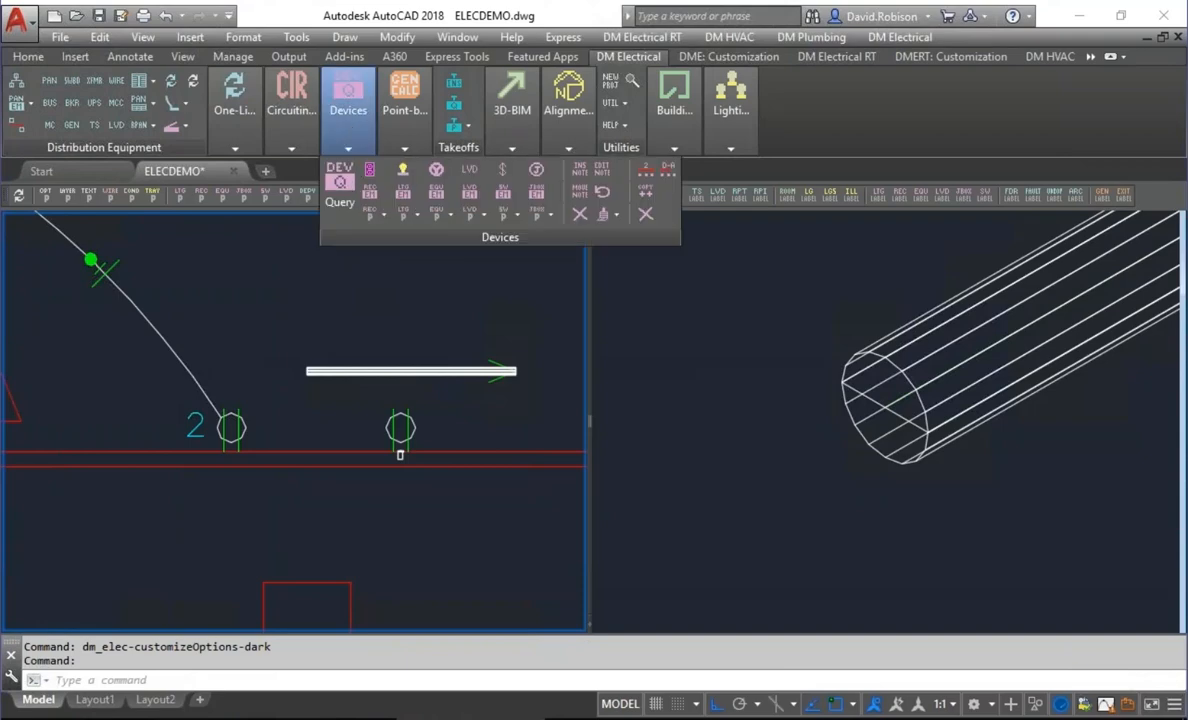
click(430, 372)
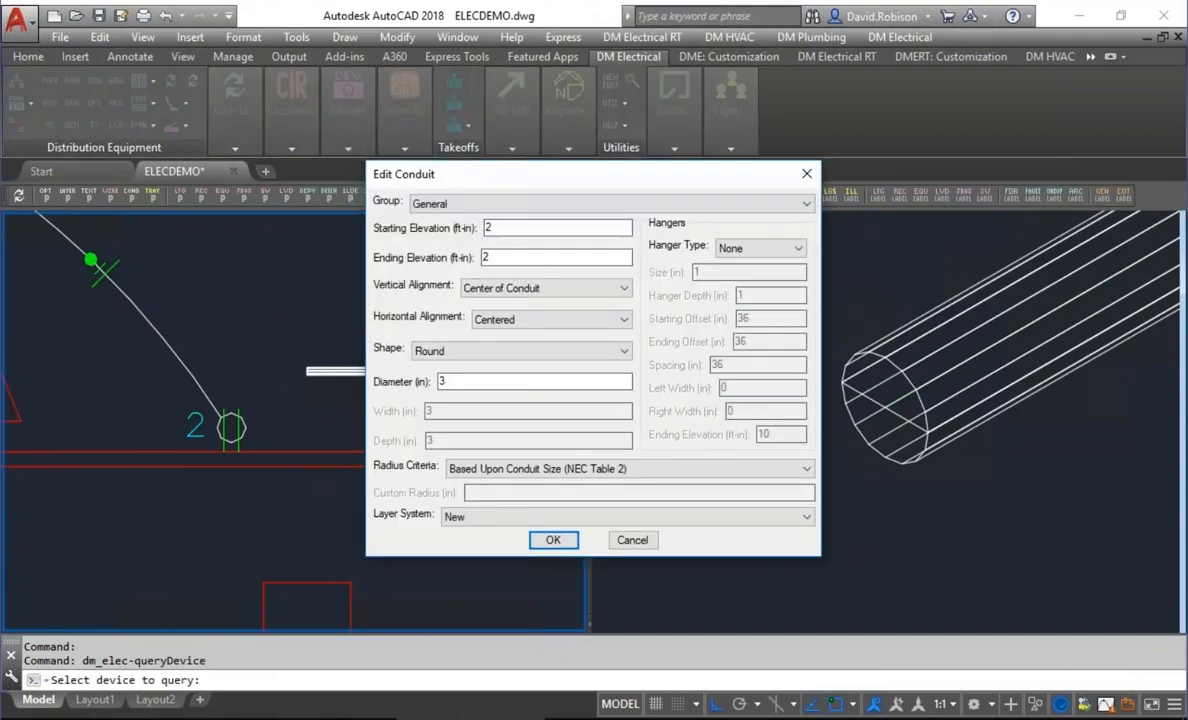
click(748, 251)
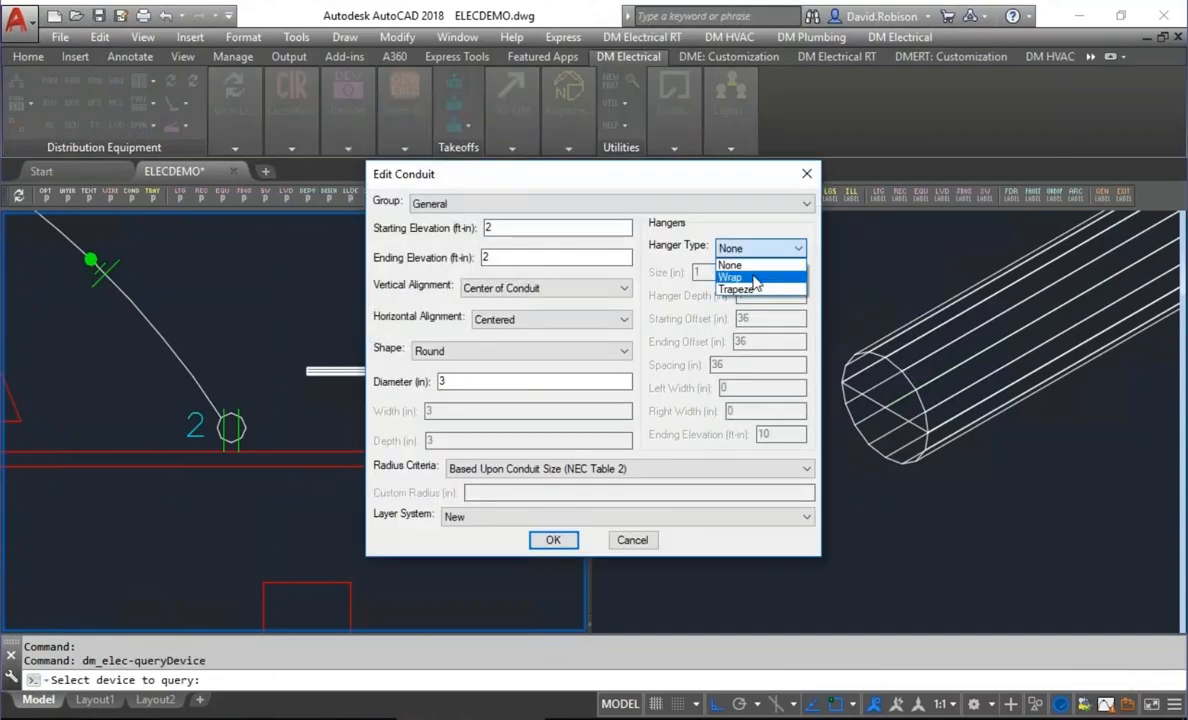
click(734, 277)
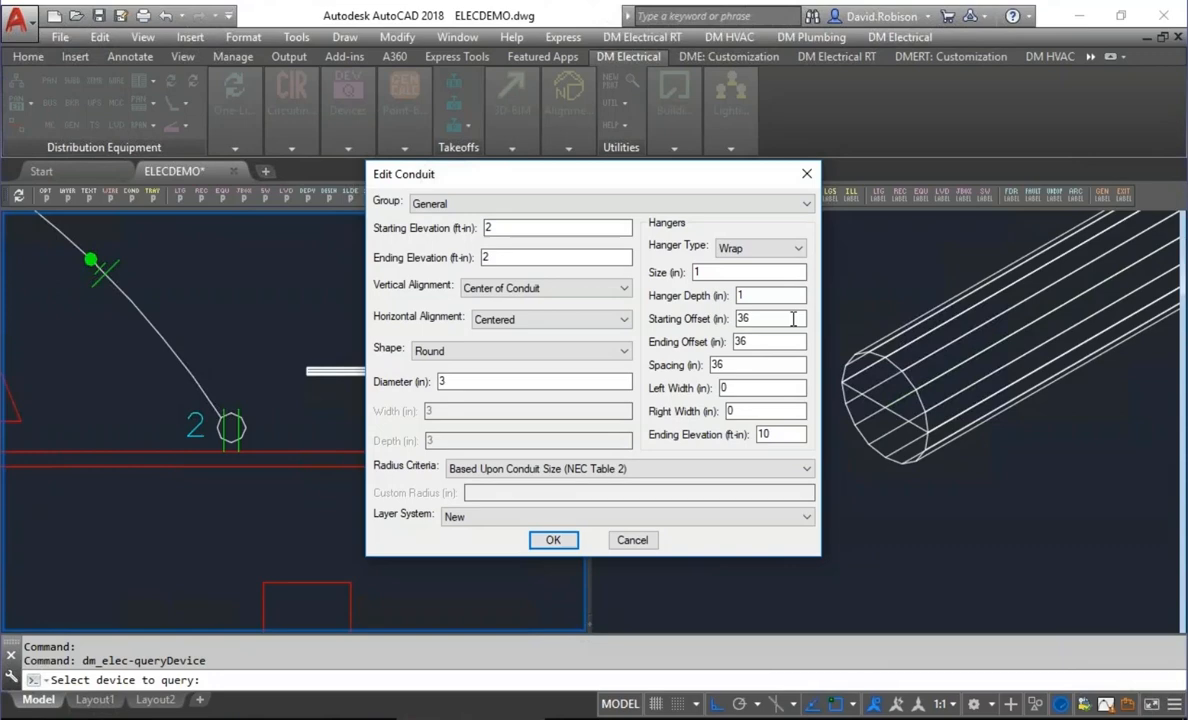
click(556, 542)
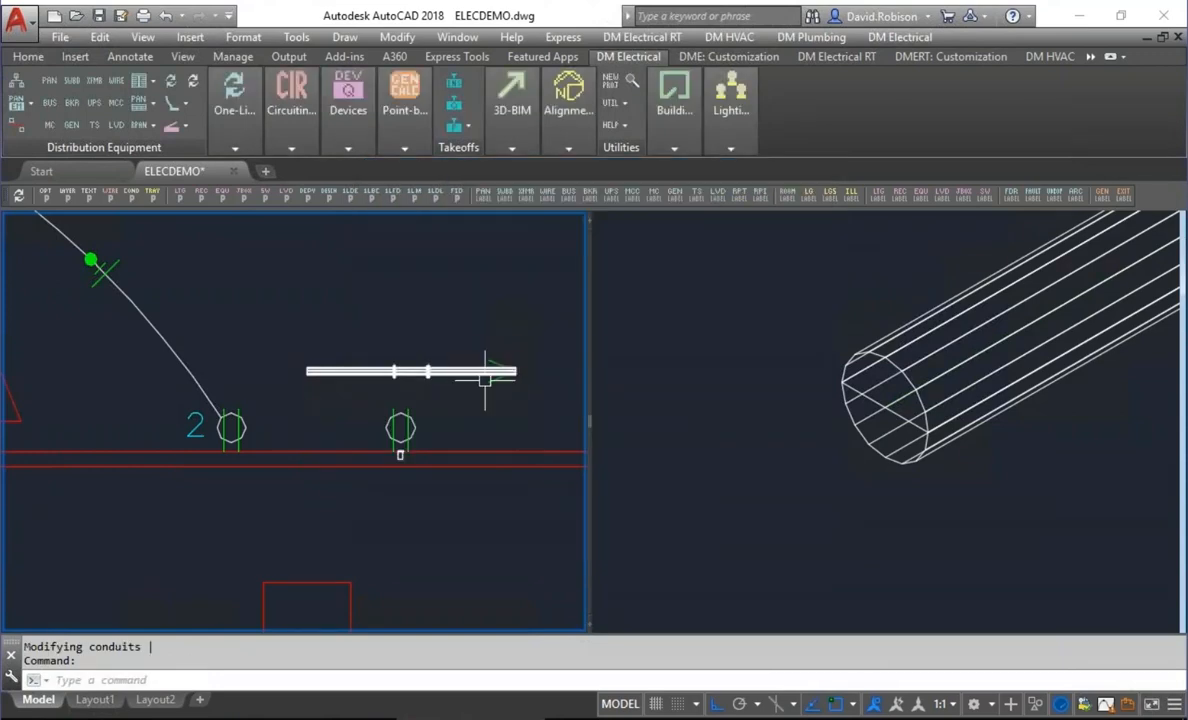
click(791, 408)
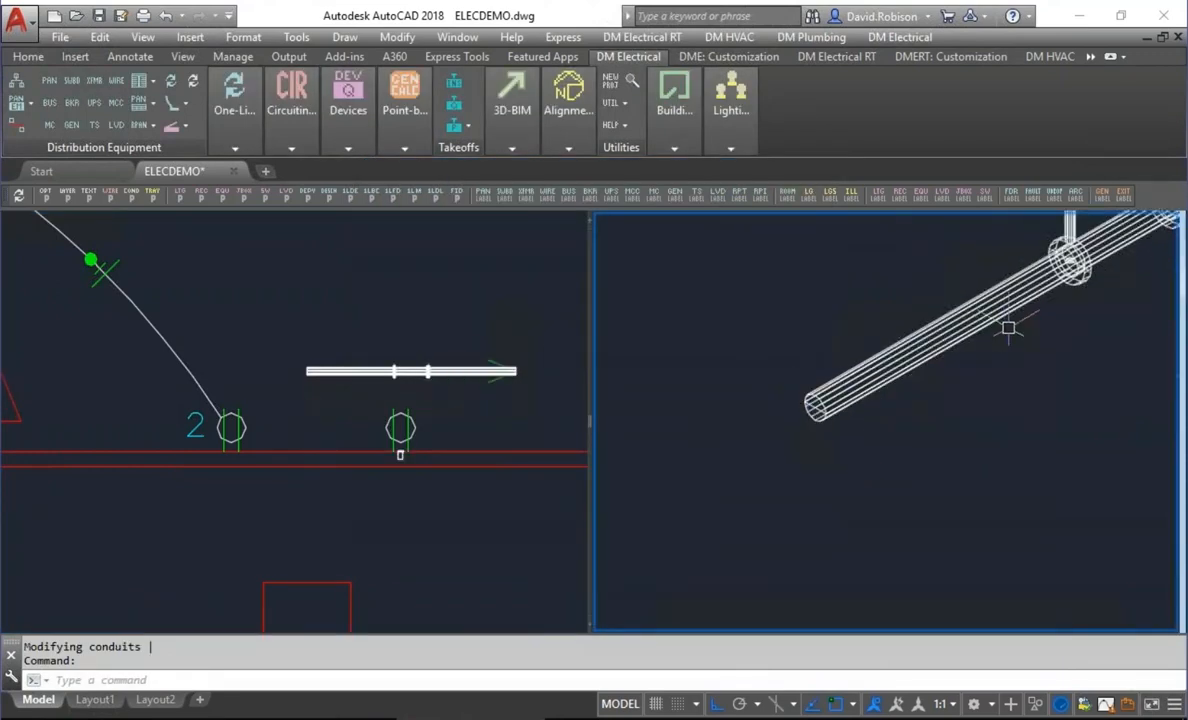
middle_drag(1008, 329, 823, 511)
Step: Erase the 3D graphics of the conduit and its hangers, working on a close view in the plan viewport
click(400, 368)
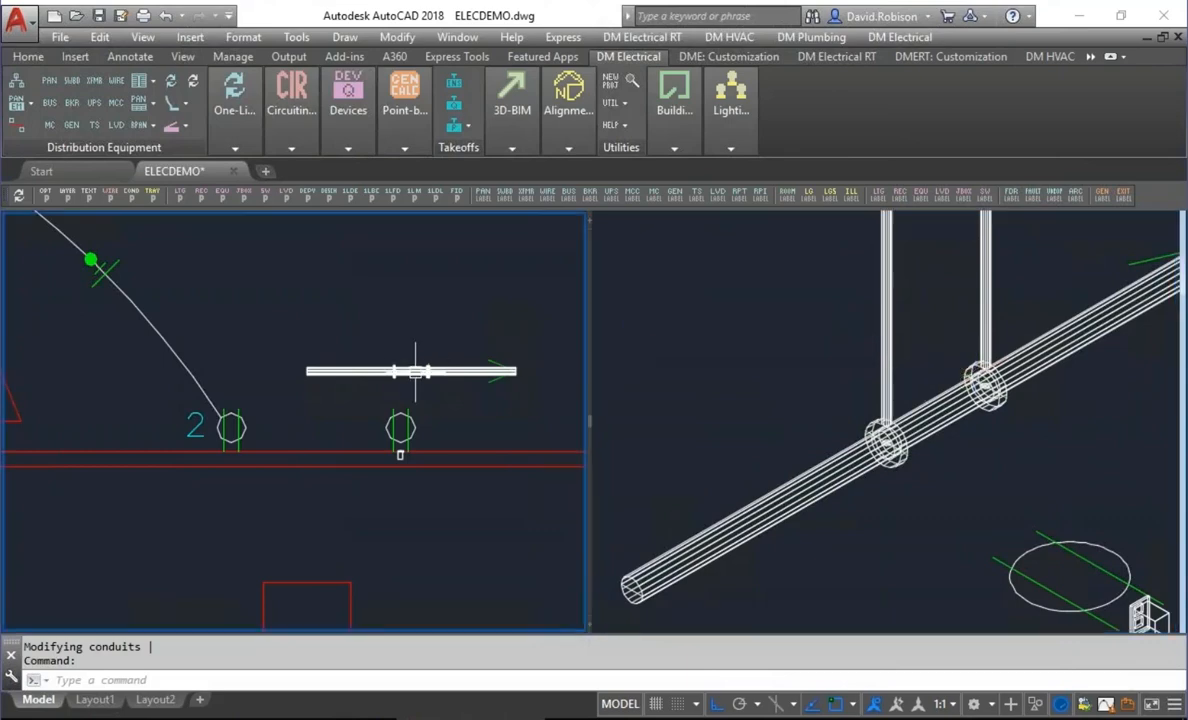
scroll(408, 355, up, 4)
middle_drag(406, 355, 325, 321)
scroll(325, 321, up, 2)
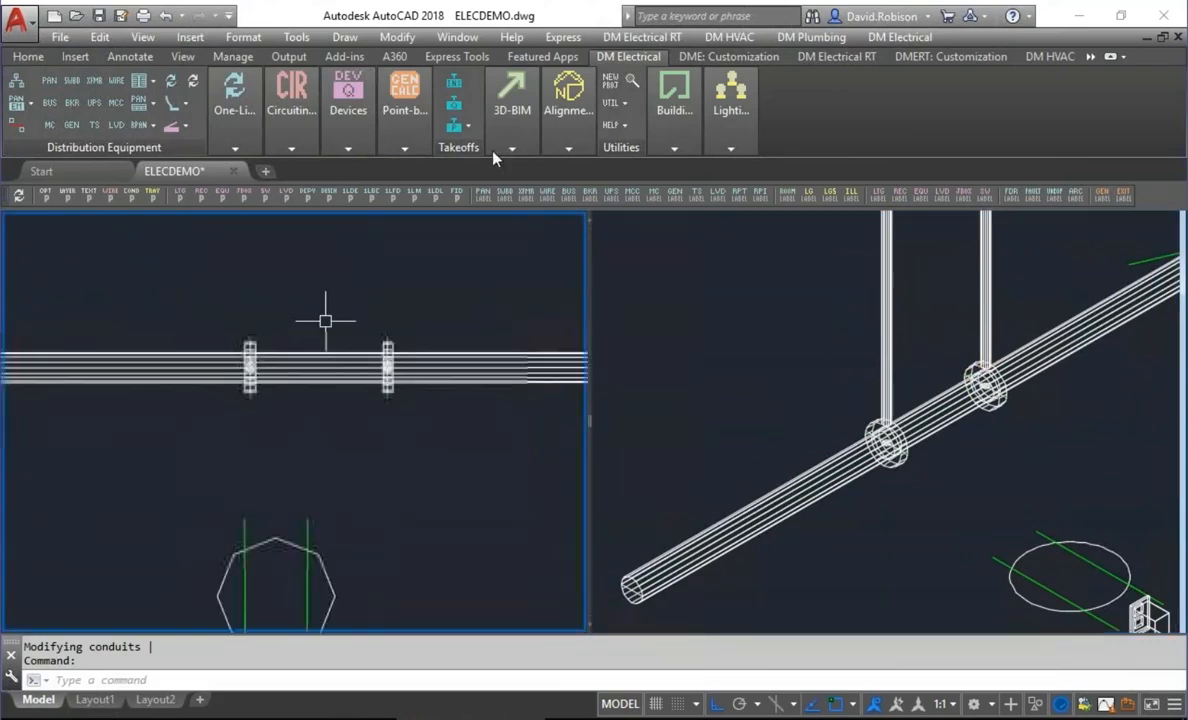
click(512, 148)
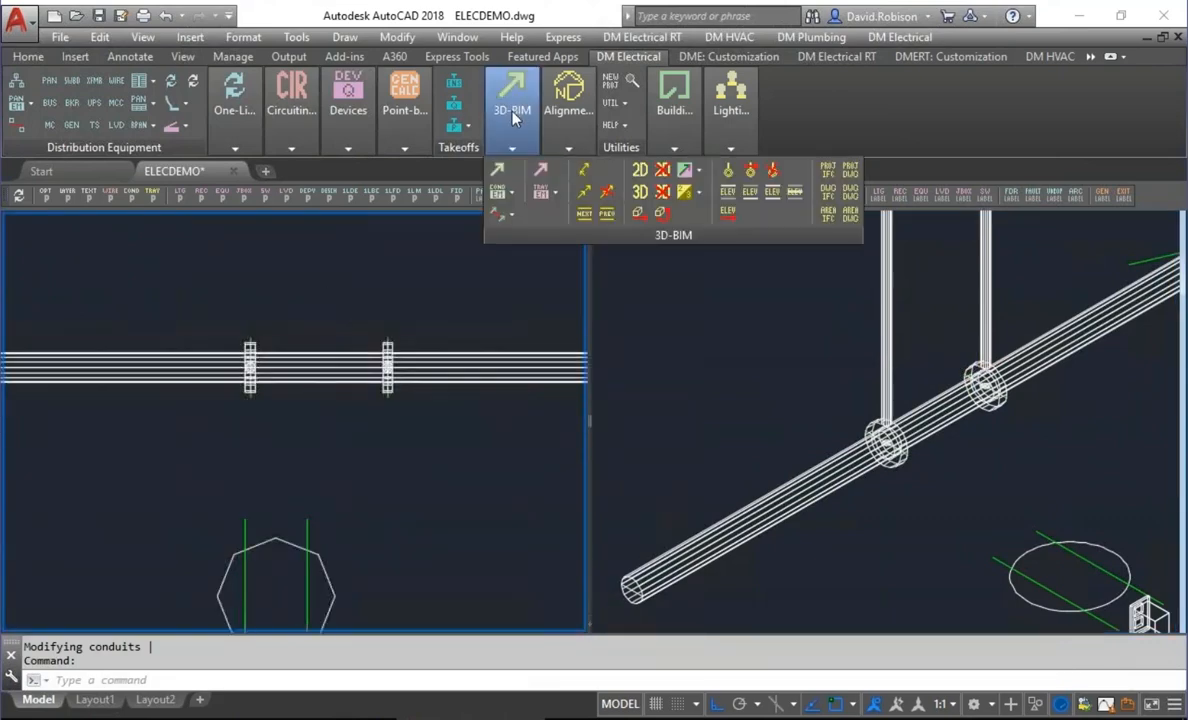
click(662, 194)
click(348, 361)
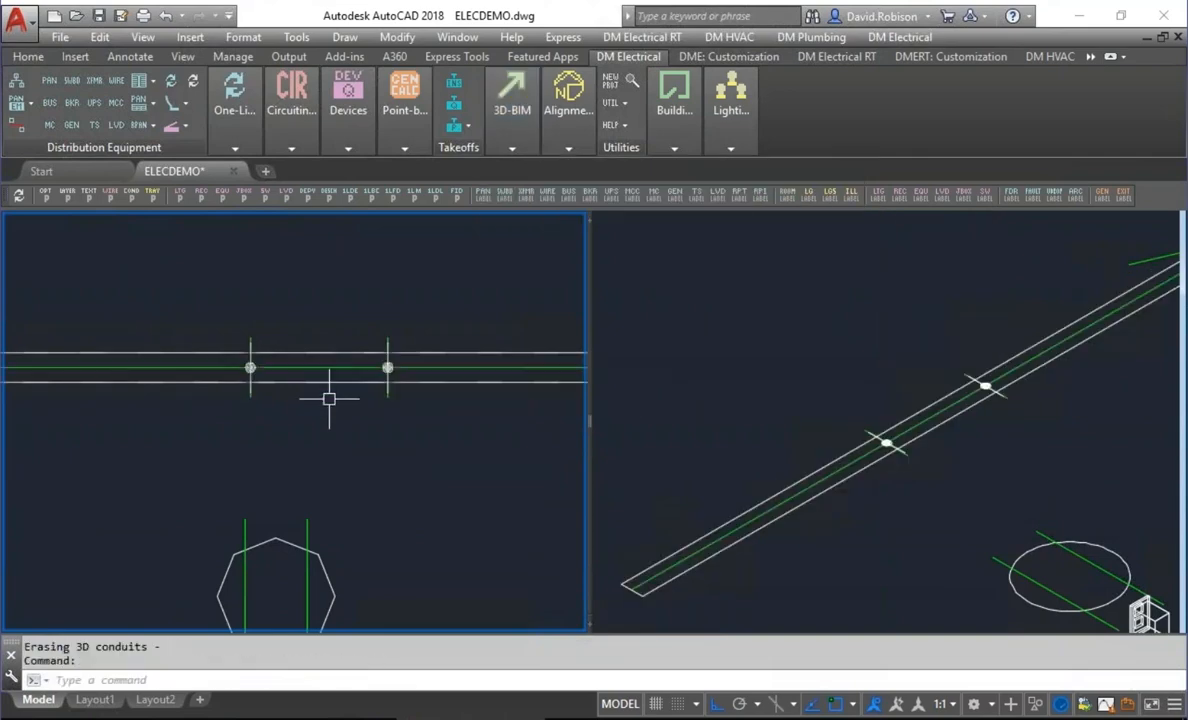
scroll(247, 384, up, 2)
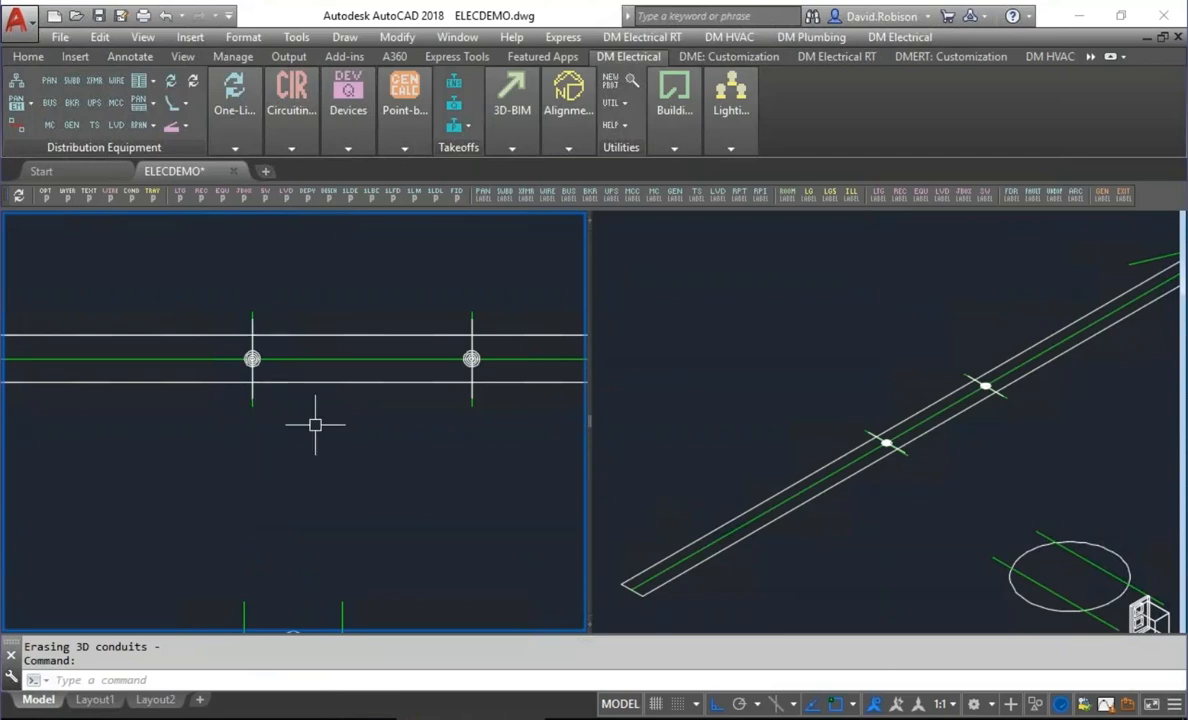
Step: Draw the conduit system with its wrap hangers in 3D again
click(511, 147)
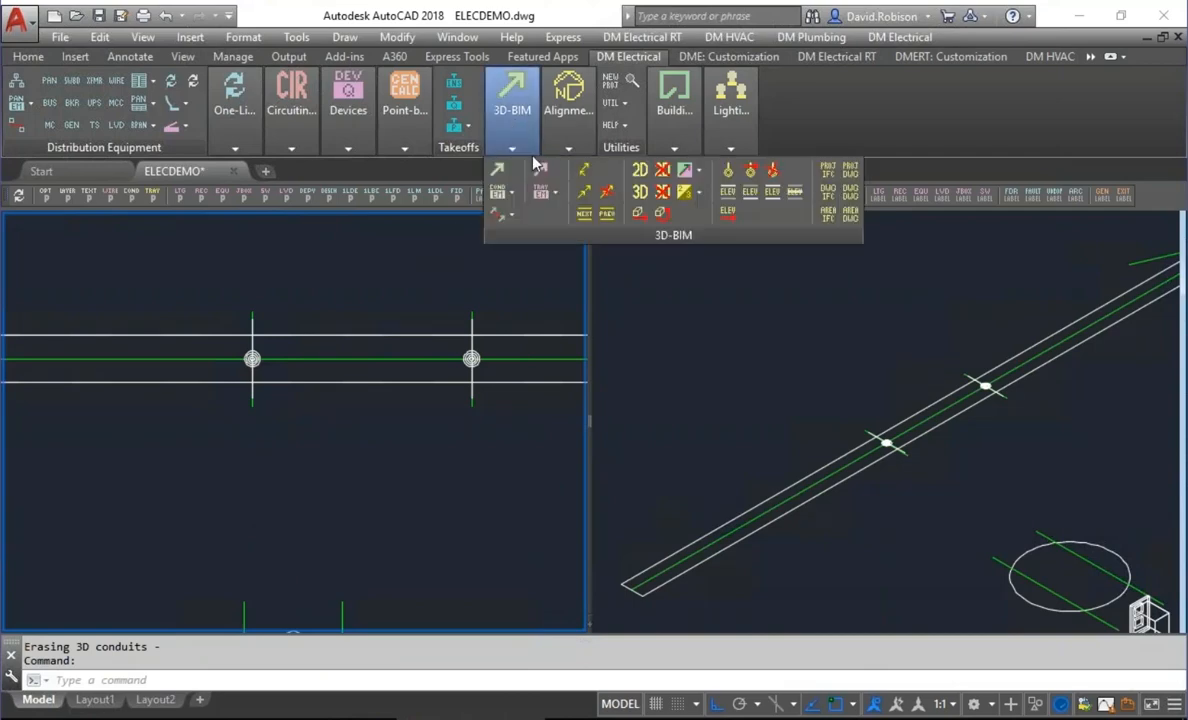
click(639, 192)
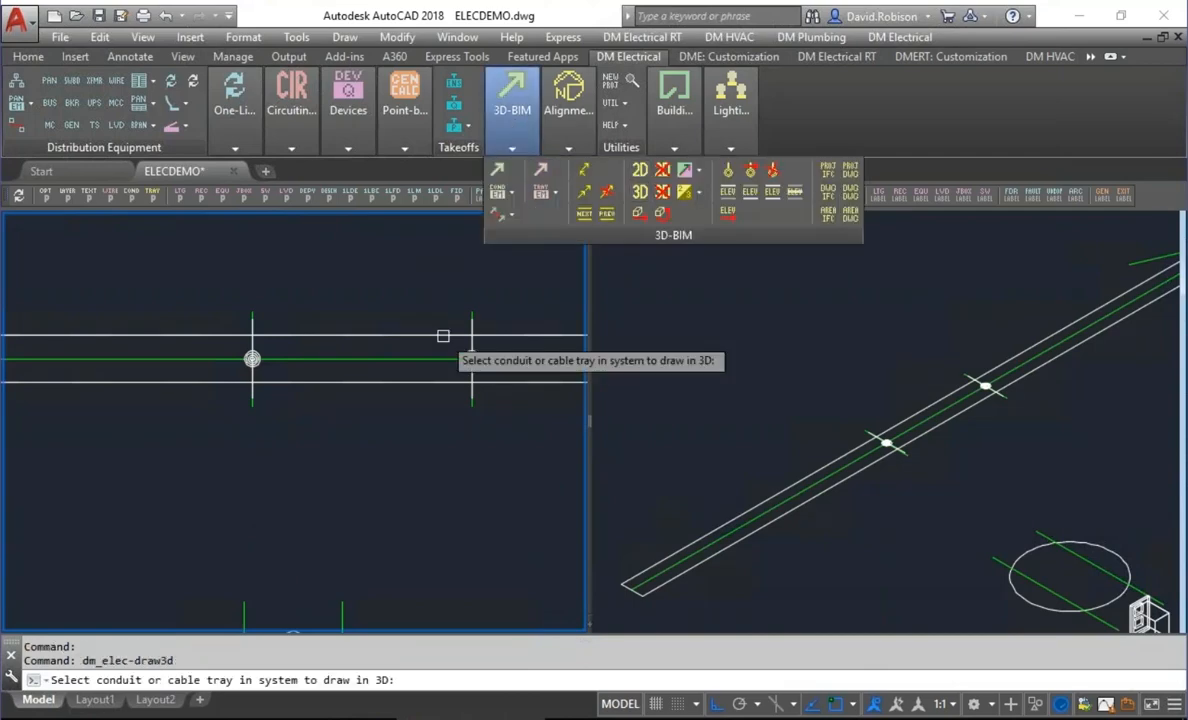
click(430, 360)
click(830, 369)
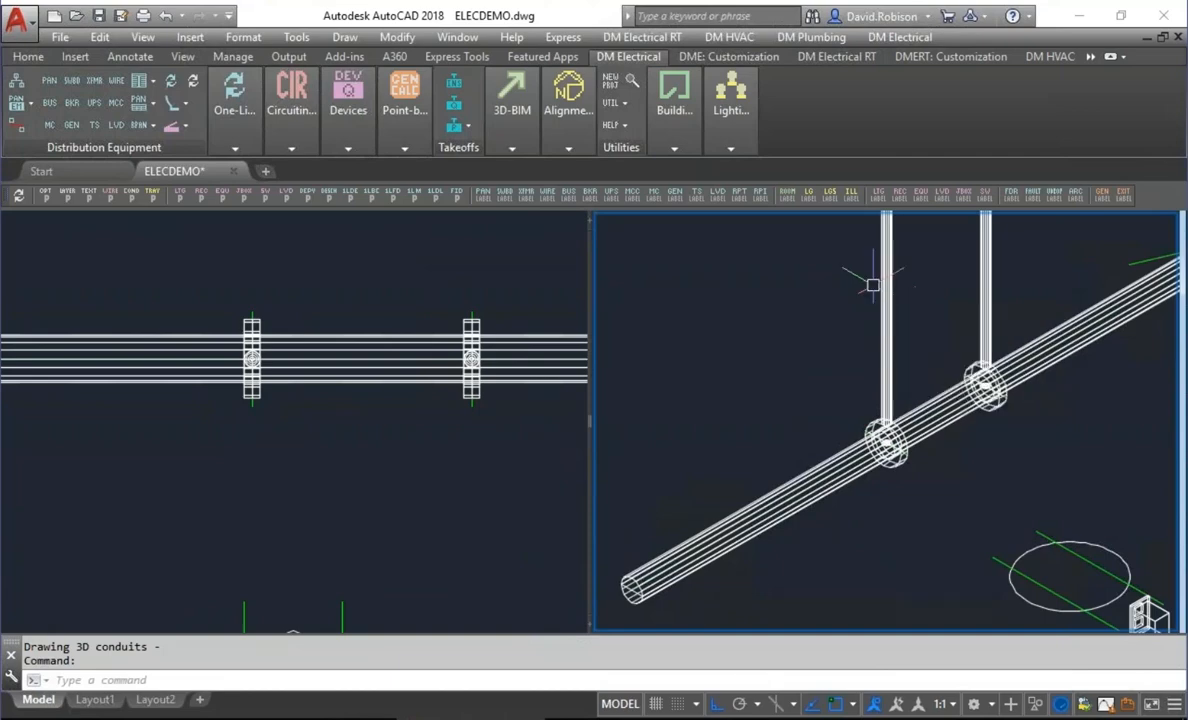
Step: Set the Draw hangers in 2D and Draw hangers in 3D options to No
click(403, 272)
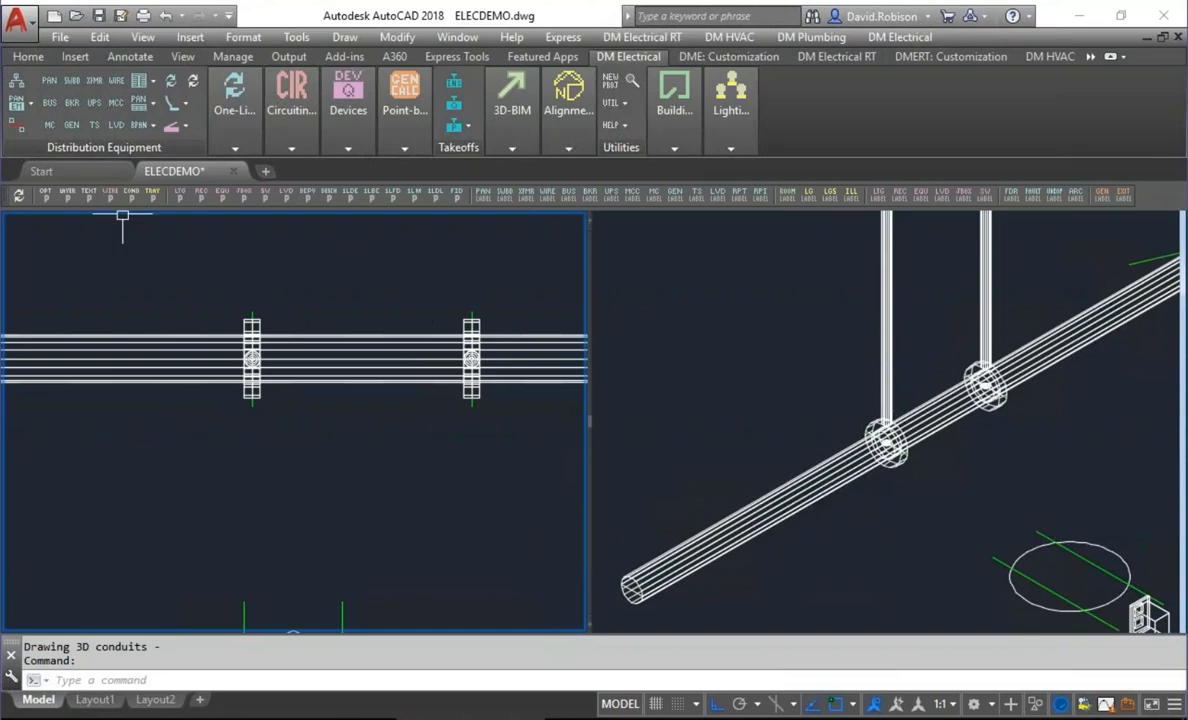
click(48, 199)
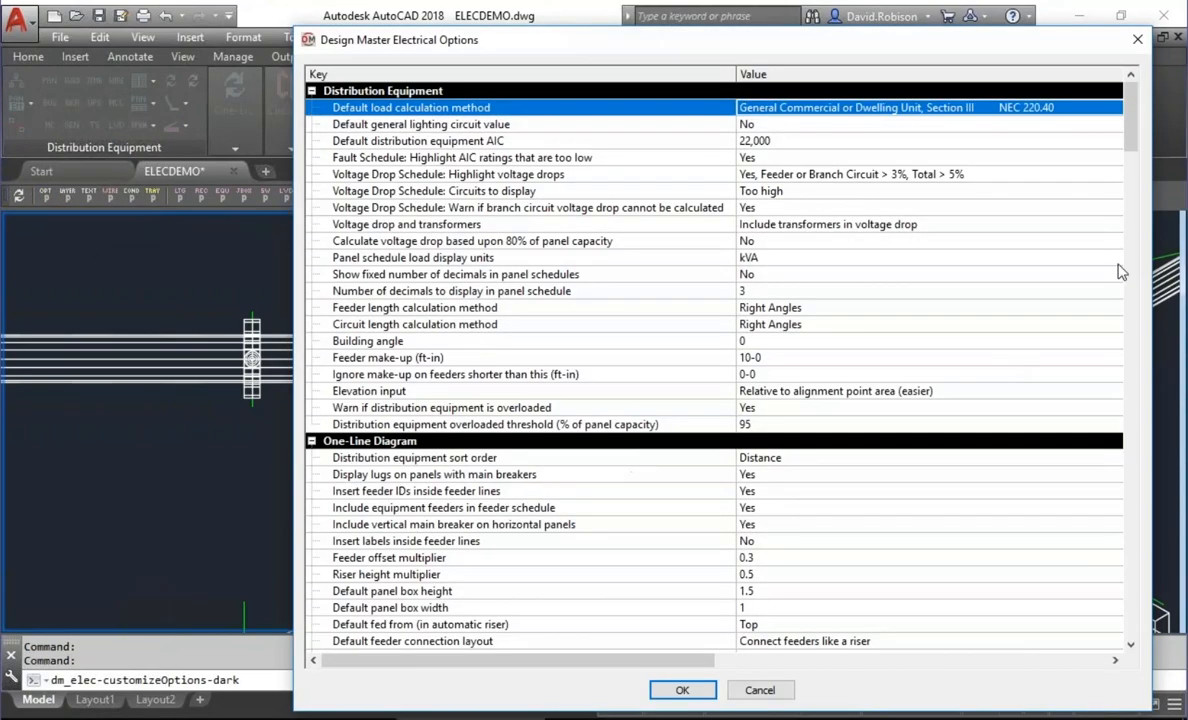
drag(1150, 137, 1158, 440)
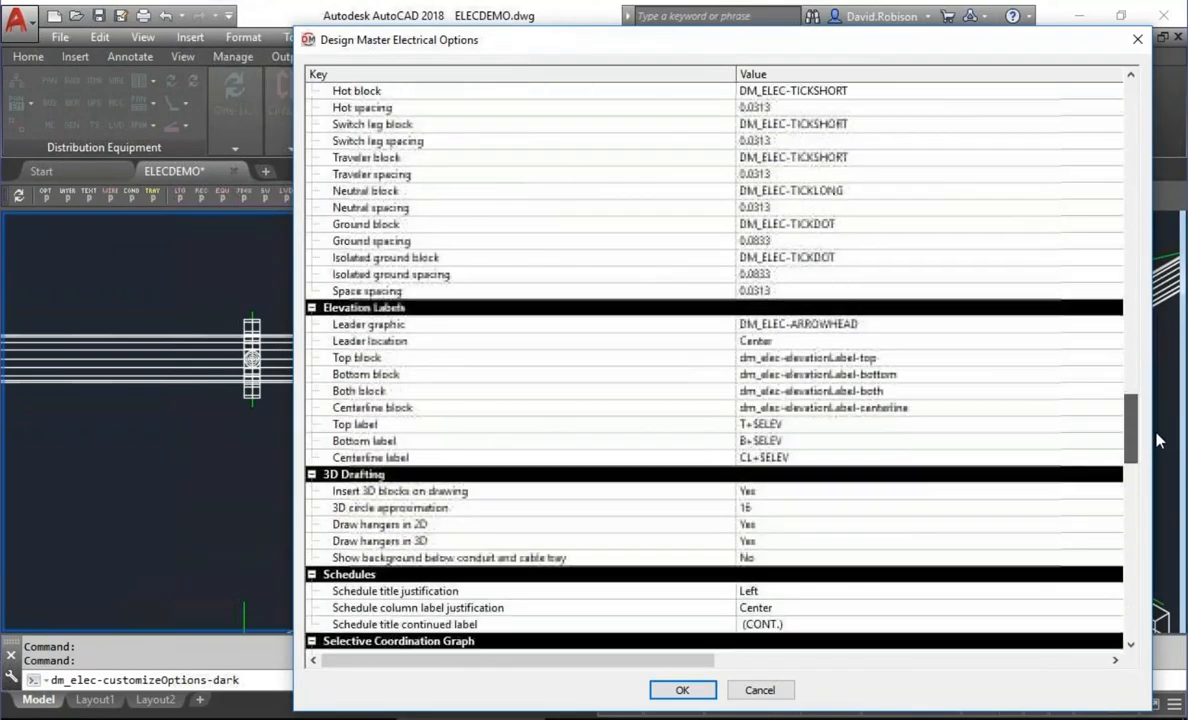
click(778, 524)
click(772, 556)
click(772, 541)
click(761, 574)
click(682, 690)
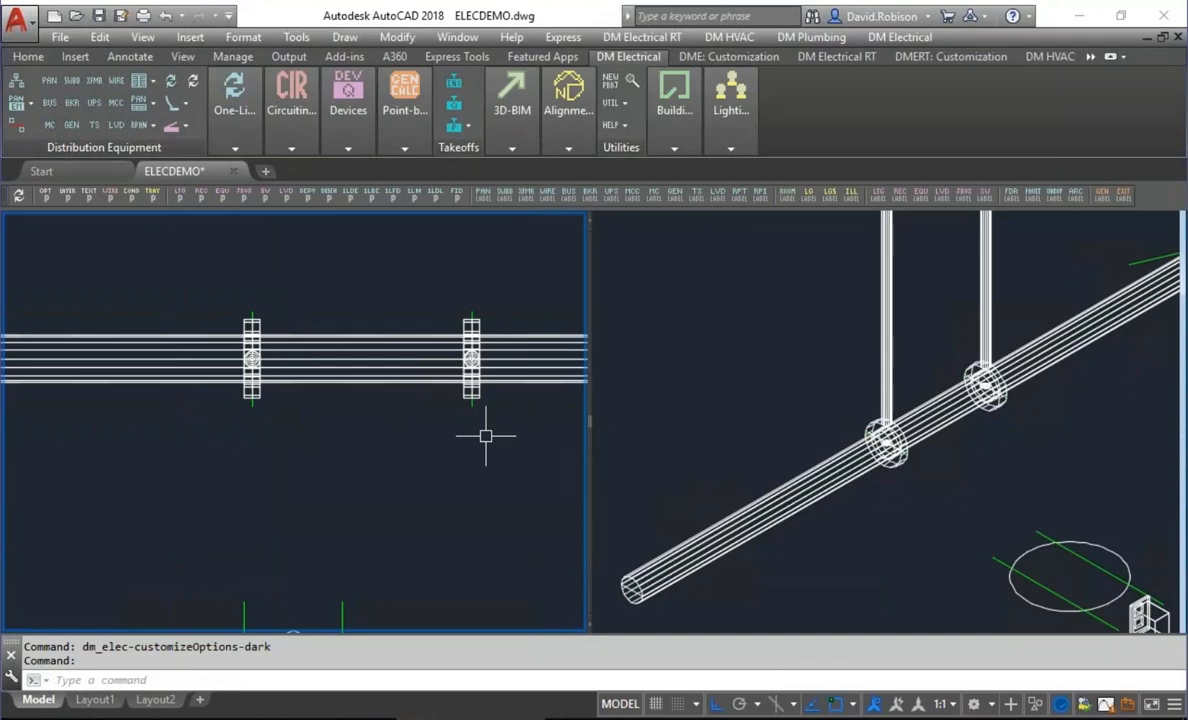
Step: Redraw the conduit system in 3D and in 2D to apply the new hanger options
click(525, 116)
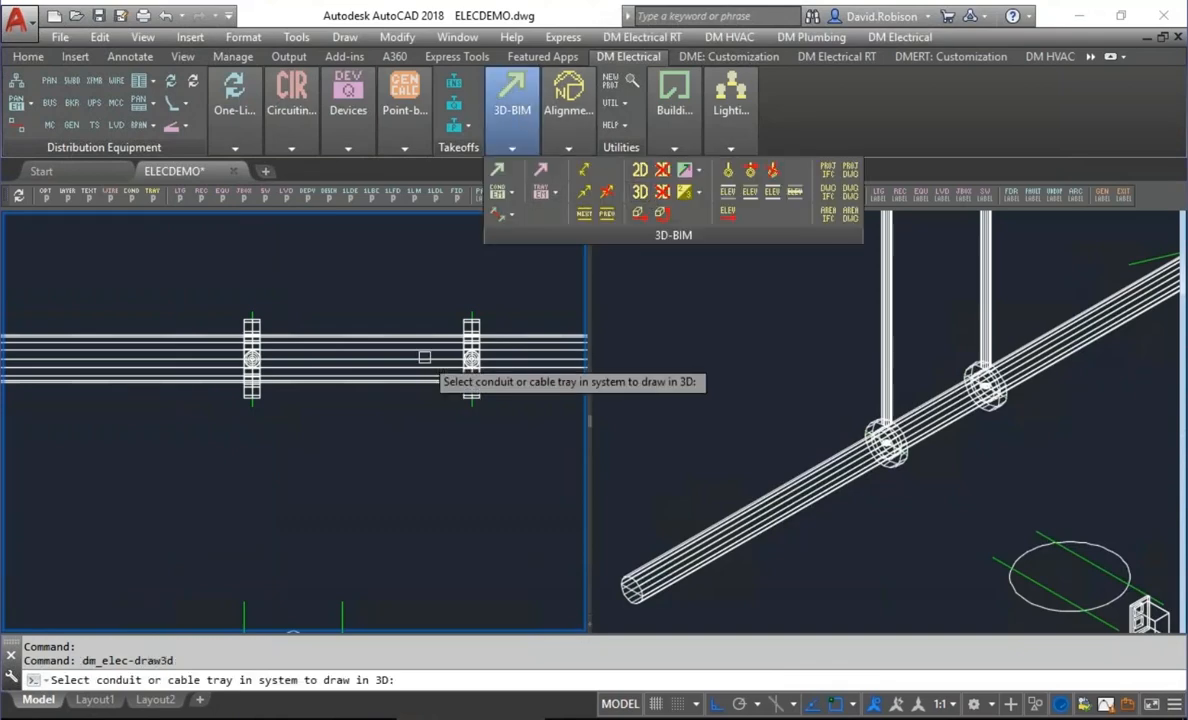
click(430, 356)
click(530, 135)
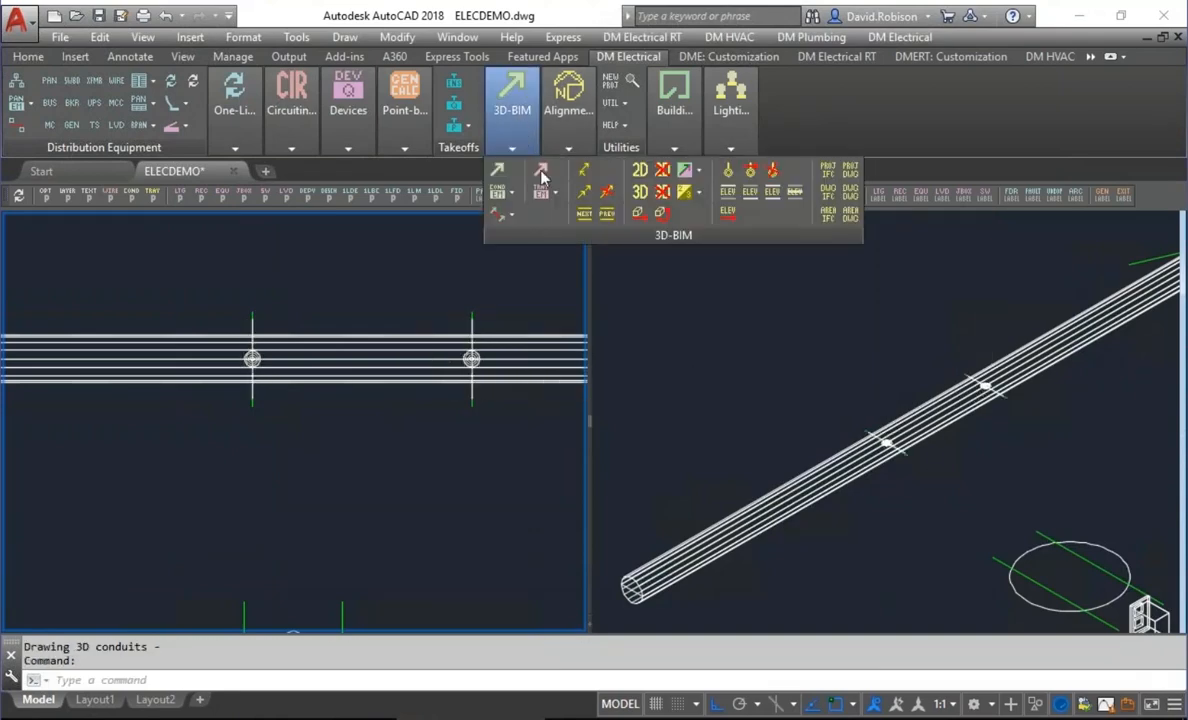
click(640, 173)
click(403, 358)
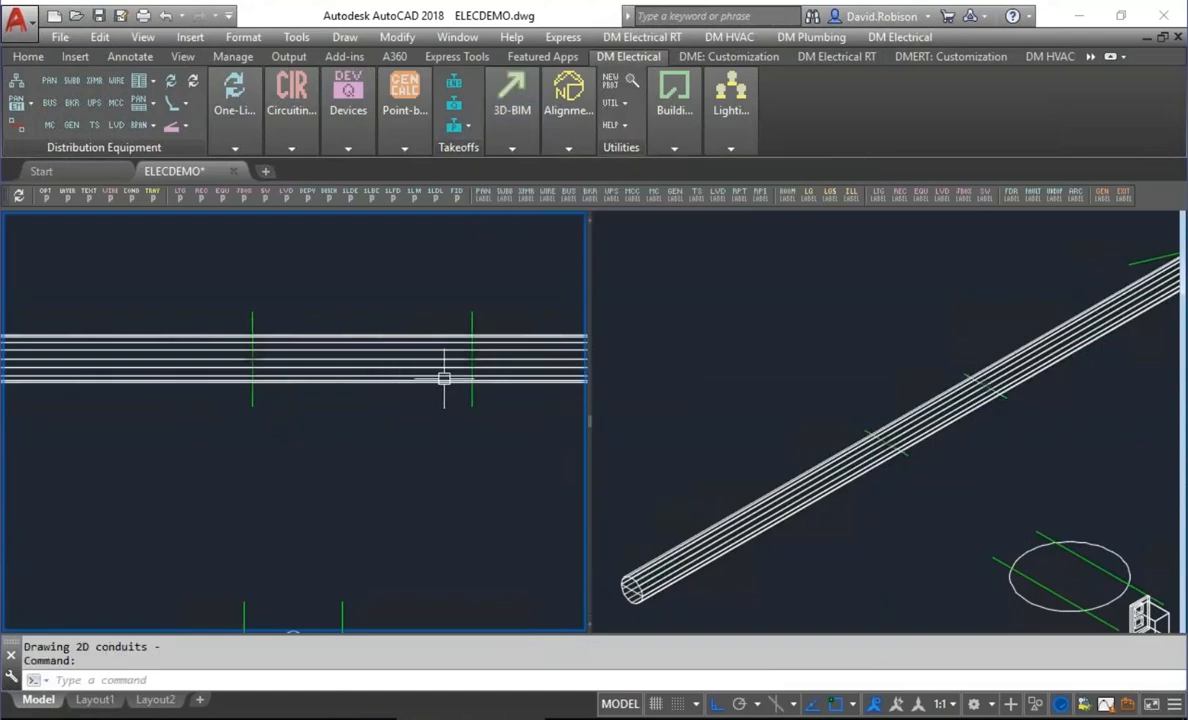
mouse_move(444, 378)
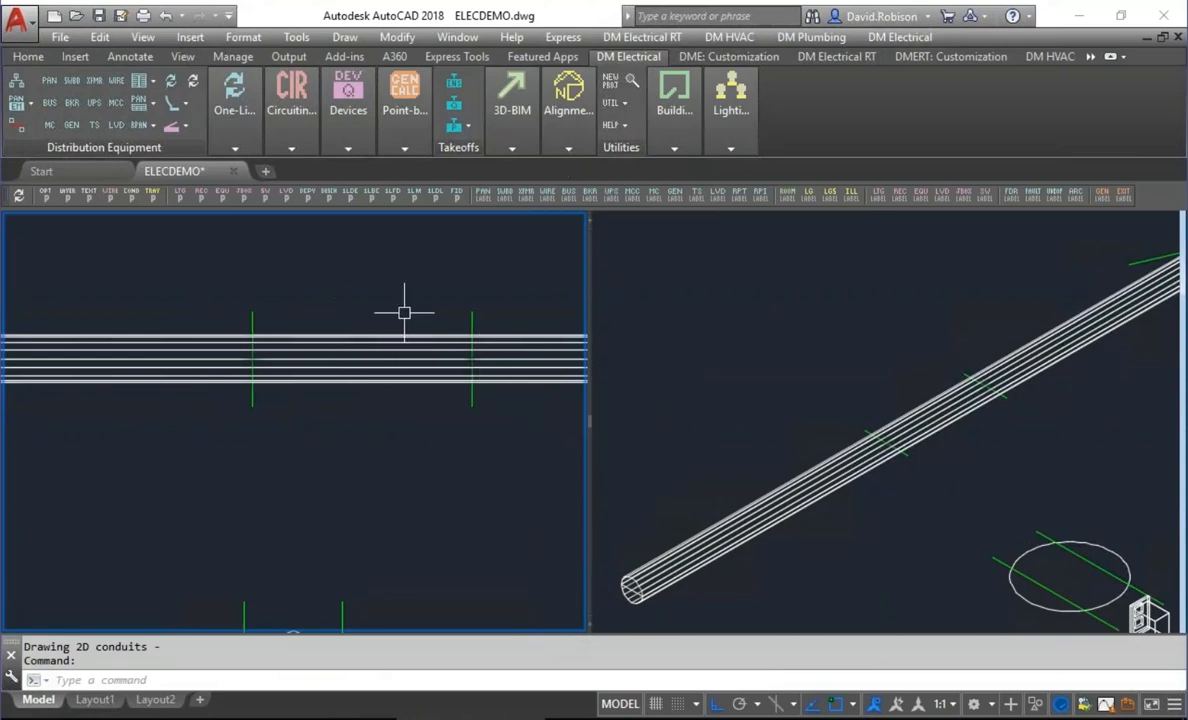
Step: Erase both the 2D and 3D graphics of the conduit system, leaving its centerline in the plan viewport
click(520, 149)
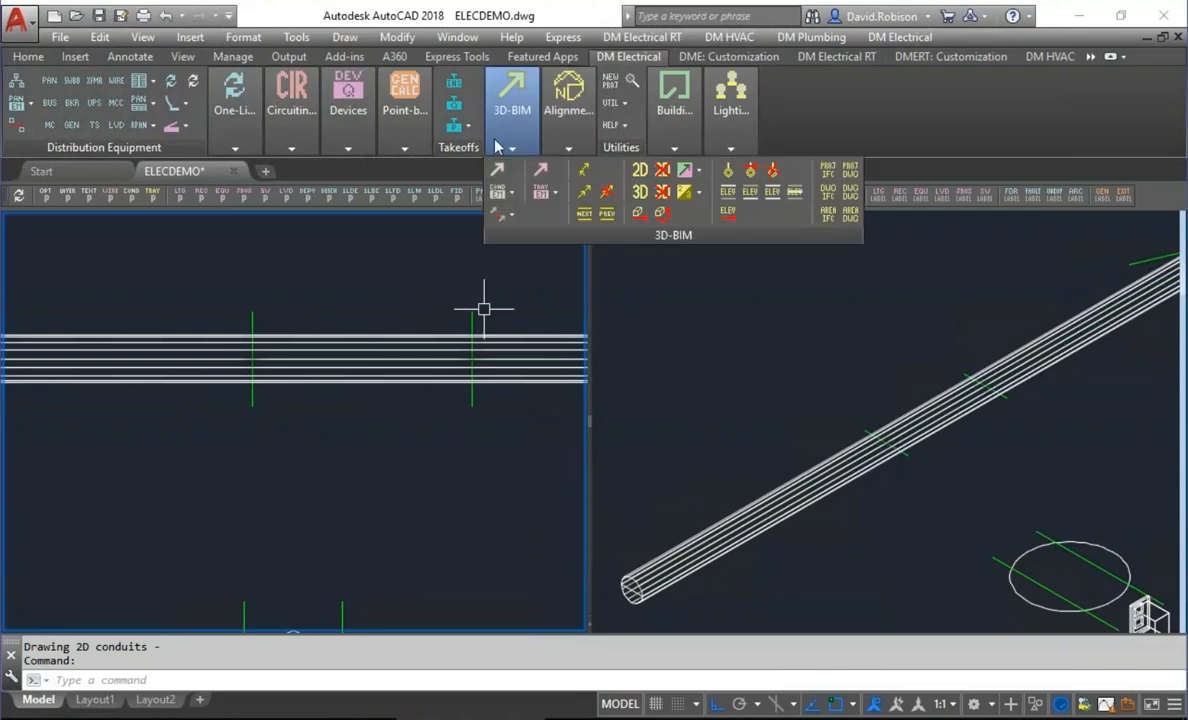
click(662, 191)
click(501, 347)
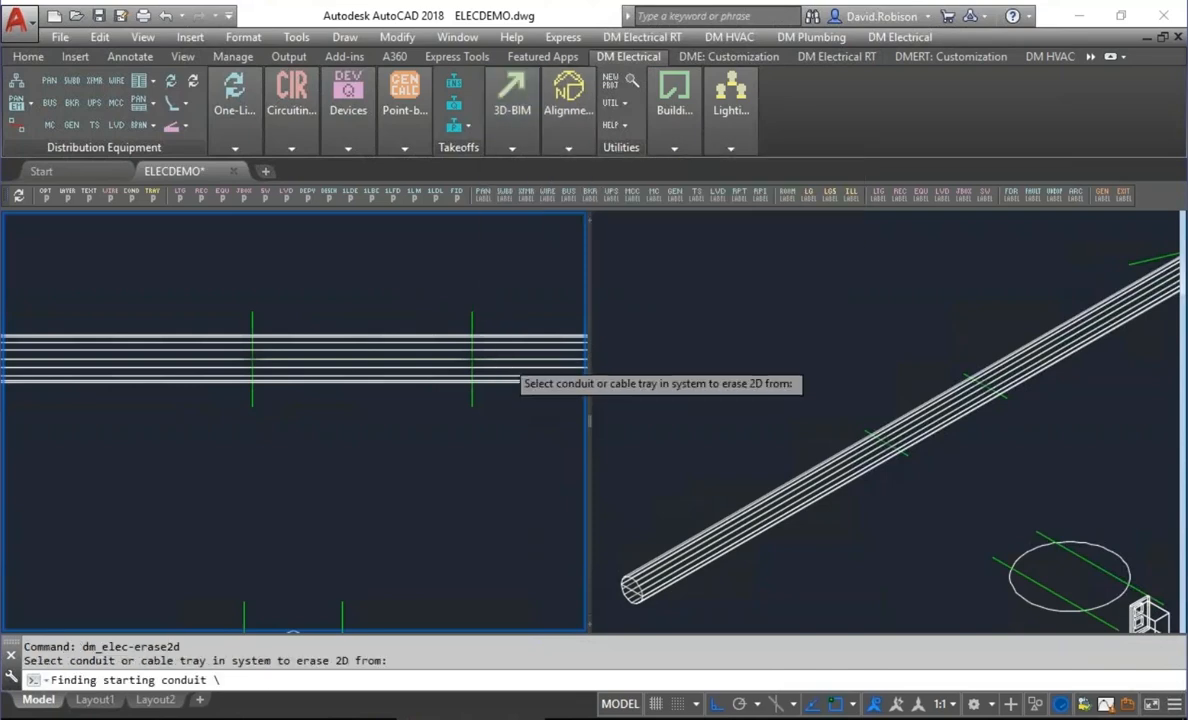
scroll(503, 381, down, 3)
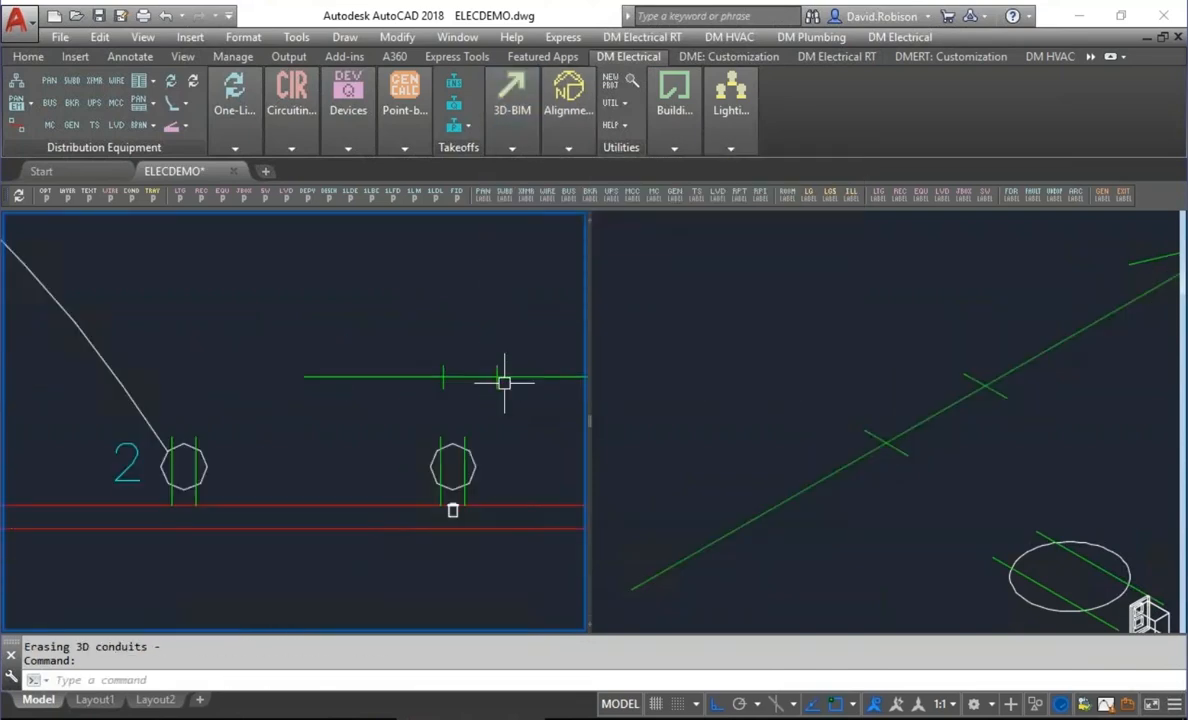
middle_drag(504, 382, 283, 363)
scroll(283, 363, down, 1)
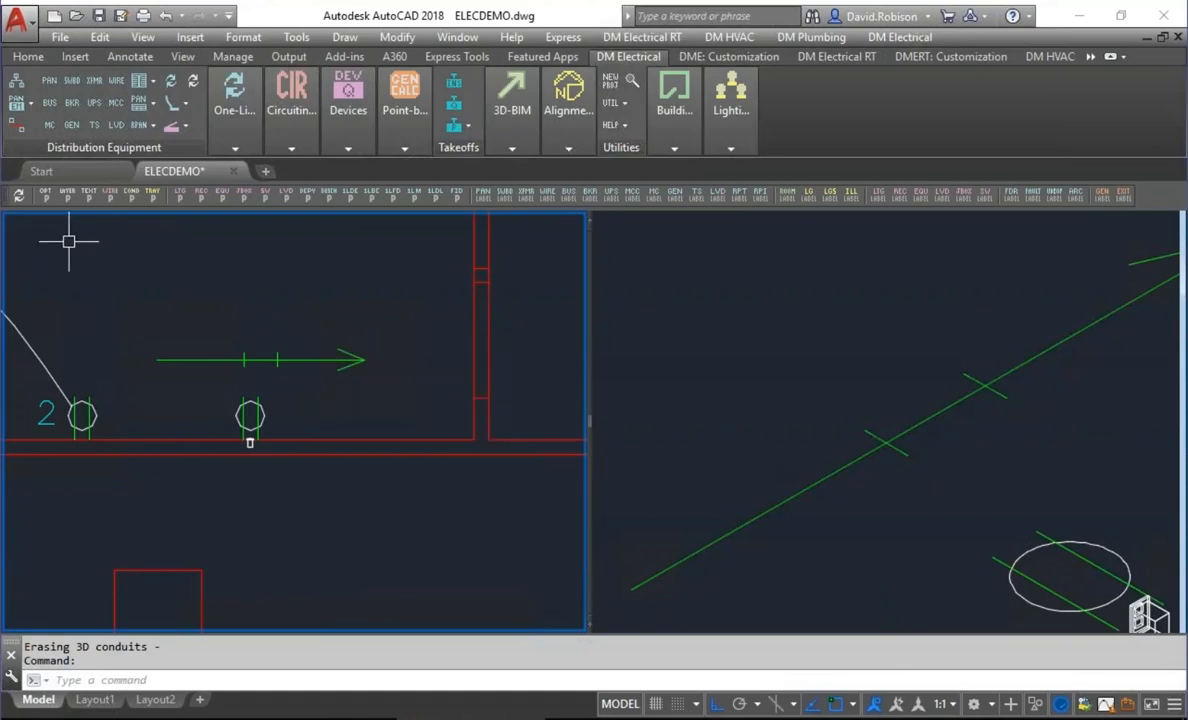
Step: Review the Show background below conduit and cable tray setting in the 3D Drafting options
click(45, 195)
drag(1132, 490, 1147, 462)
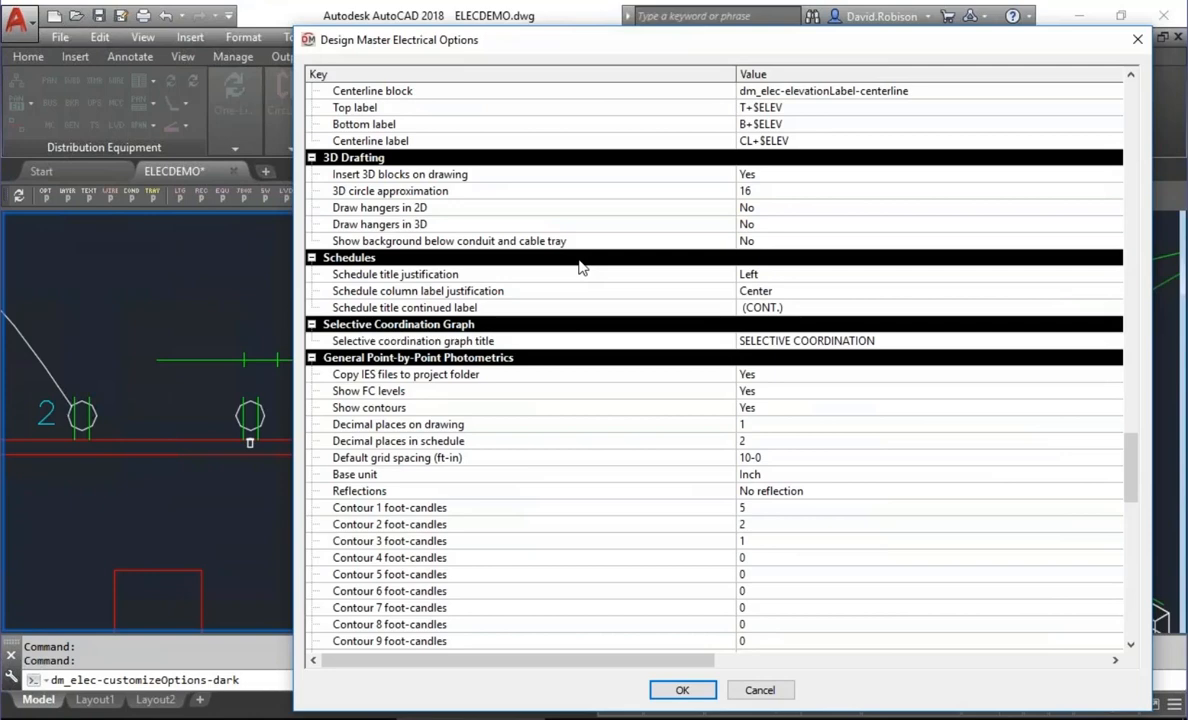
click(683, 690)
Step: Stretch the arrow end of the conduit centerline past the vertical wall and draw the conduit system in 2D
click(310, 359)
click(364, 360)
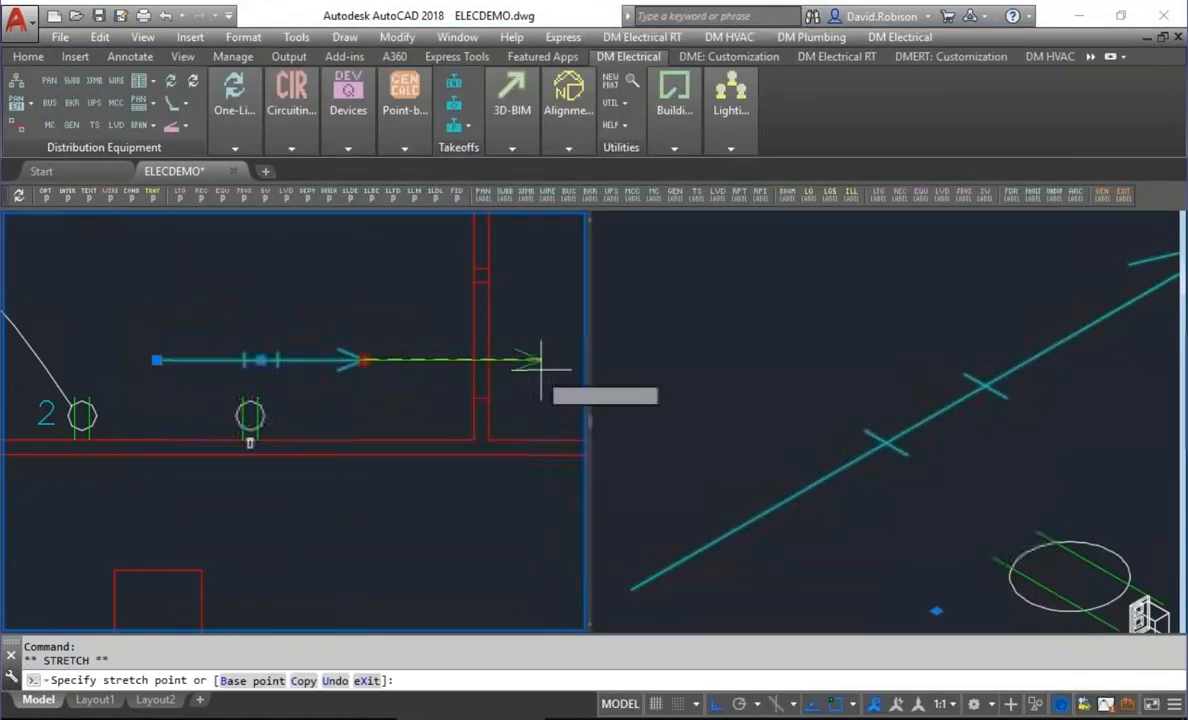
click(541, 358)
key(Escape)
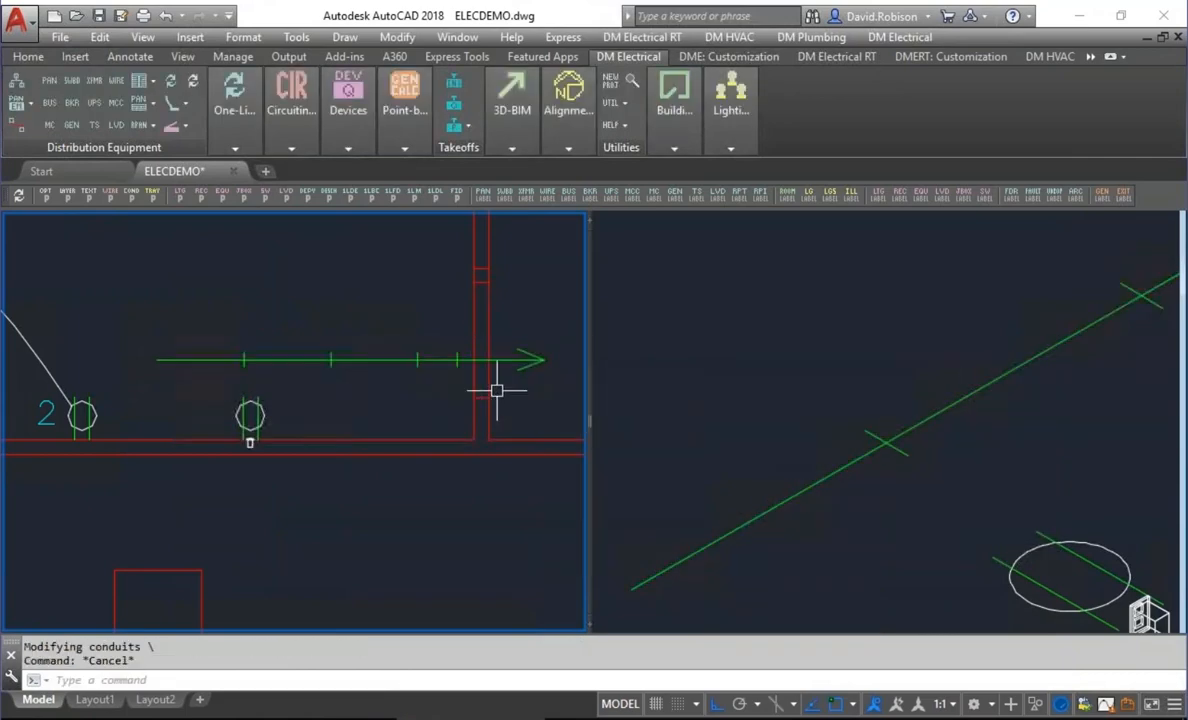
click(512, 147)
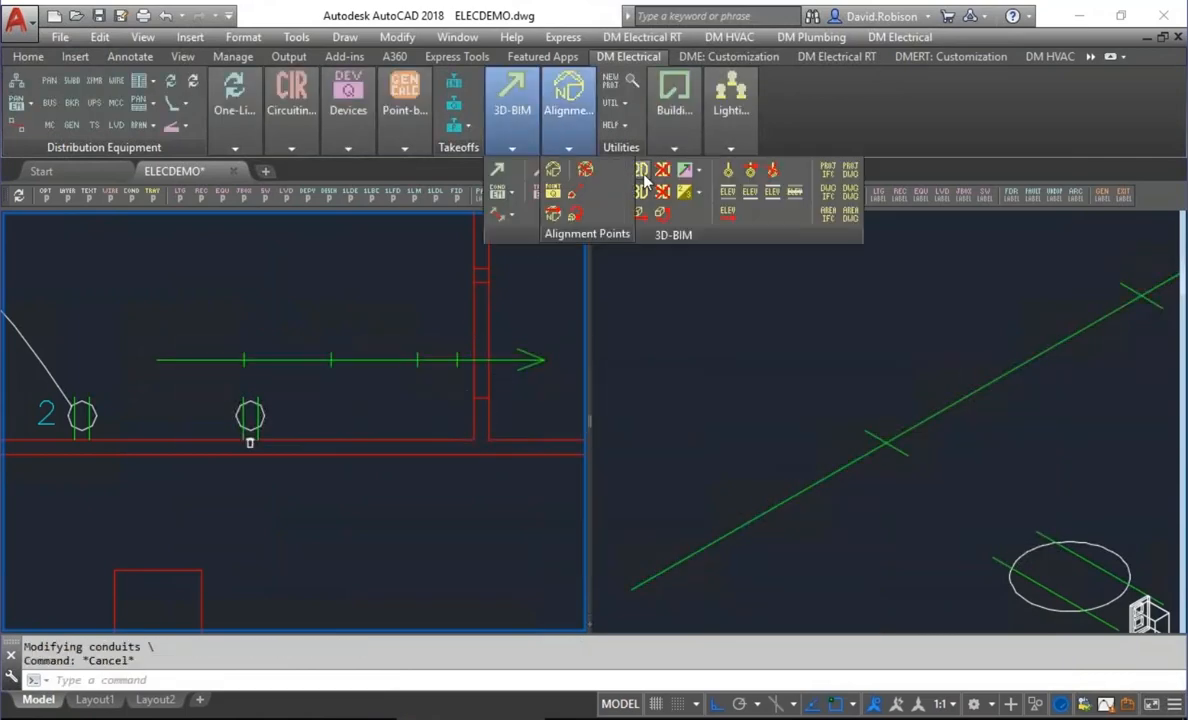
scroll(527, 319, up, 2)
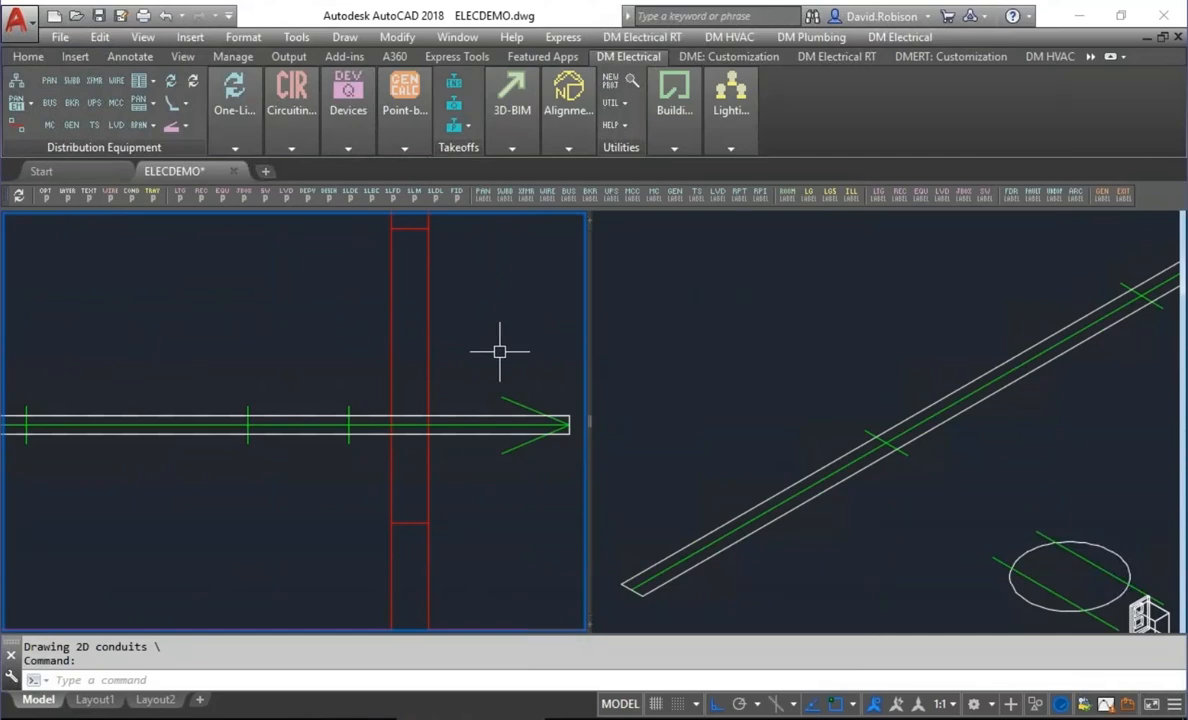
Step: Run Hide in the plan viewport to check the wall lines beneath the conduit, and regenerate the view
text(hide)
key(Return)
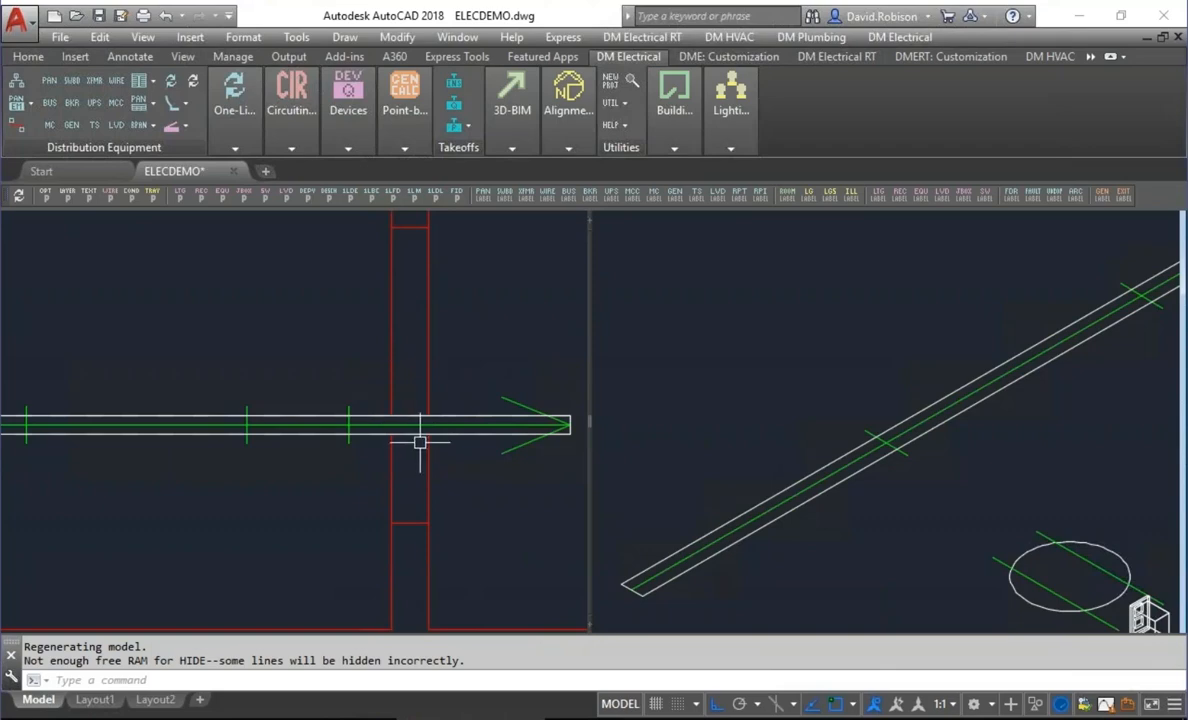
text(regen)
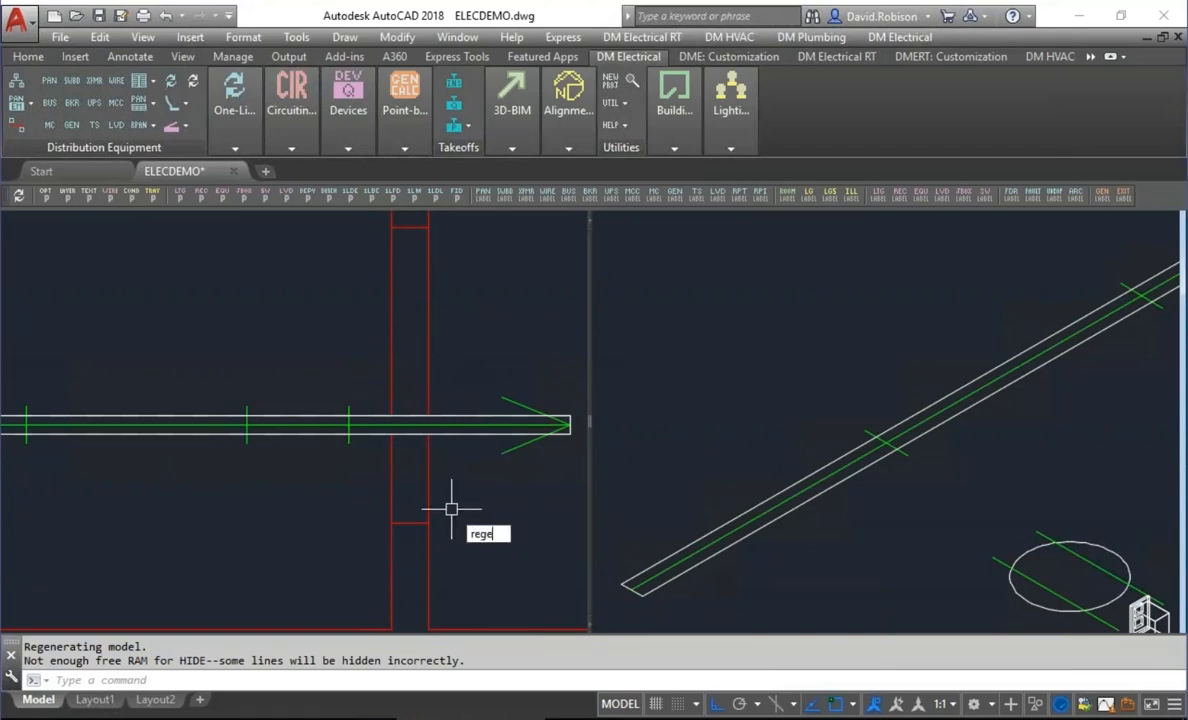
key(Return)
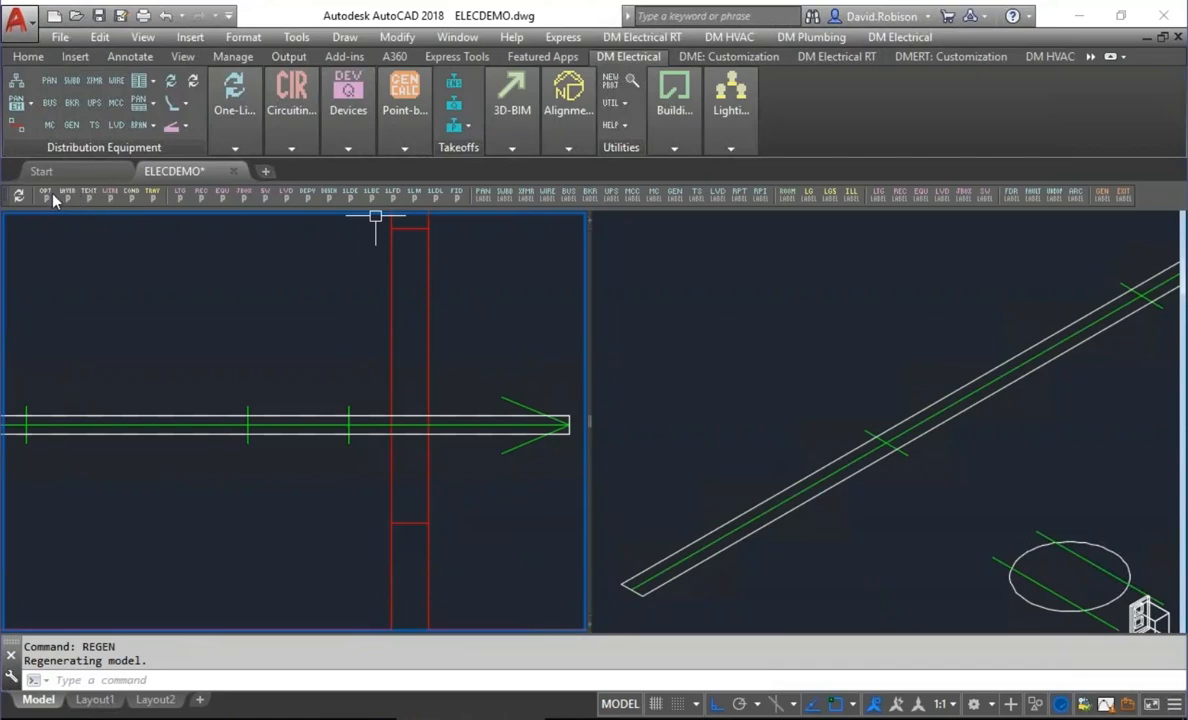
Step: Set the Show background below conduit and cable tray option to Yes in the 3D Drafting options
click(47, 197)
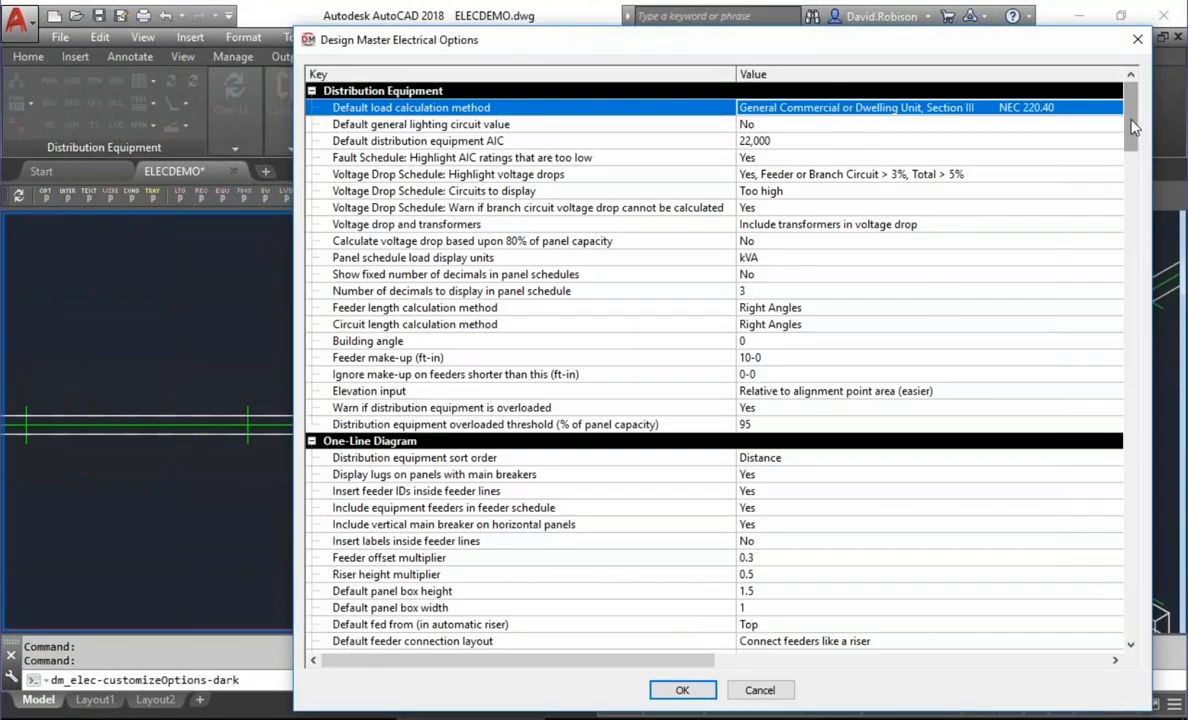
drag(1129, 135, 1127, 490)
click(745, 224)
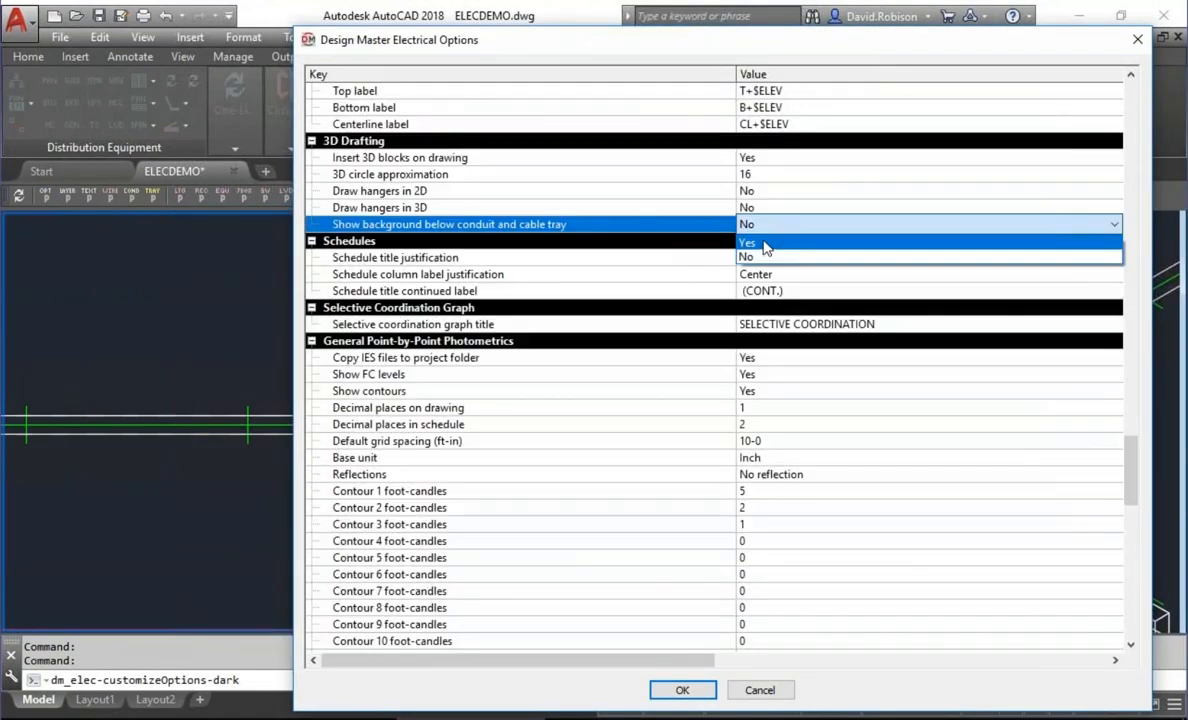
click(750, 241)
click(684, 692)
Step: Redraw the conduit system in 2D to apply the background option and run Hide in the plan viewport
click(514, 118)
click(588, 172)
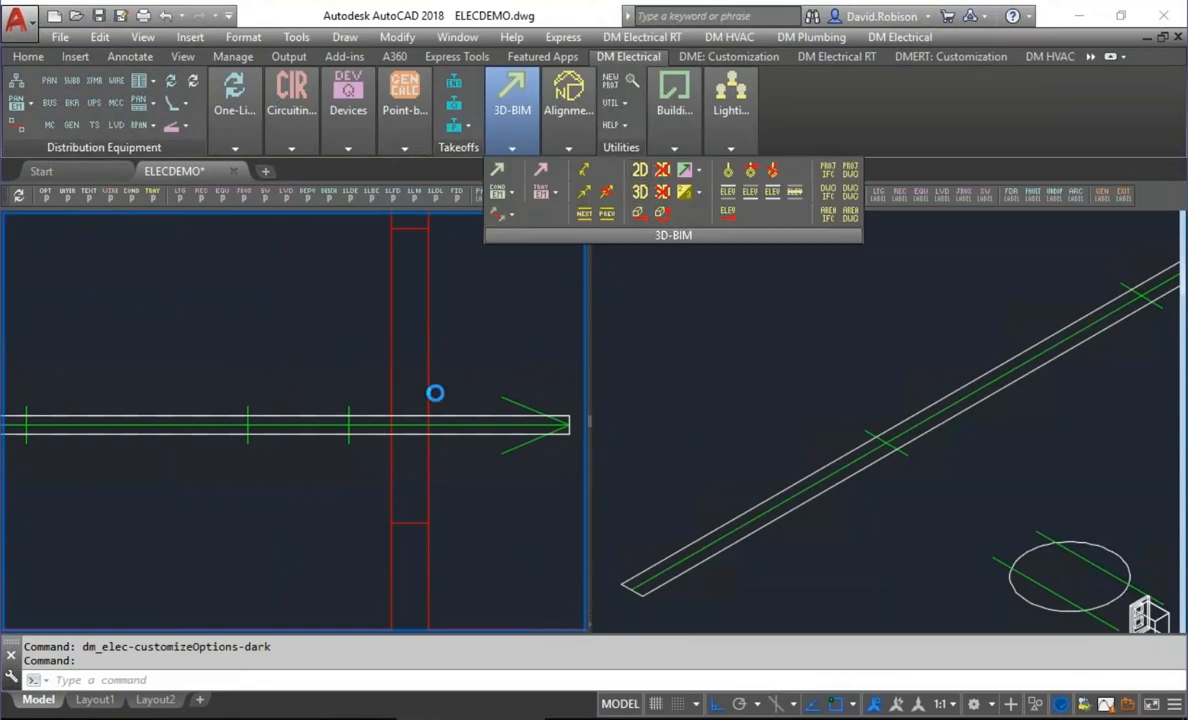
click(386, 430)
text(hide)
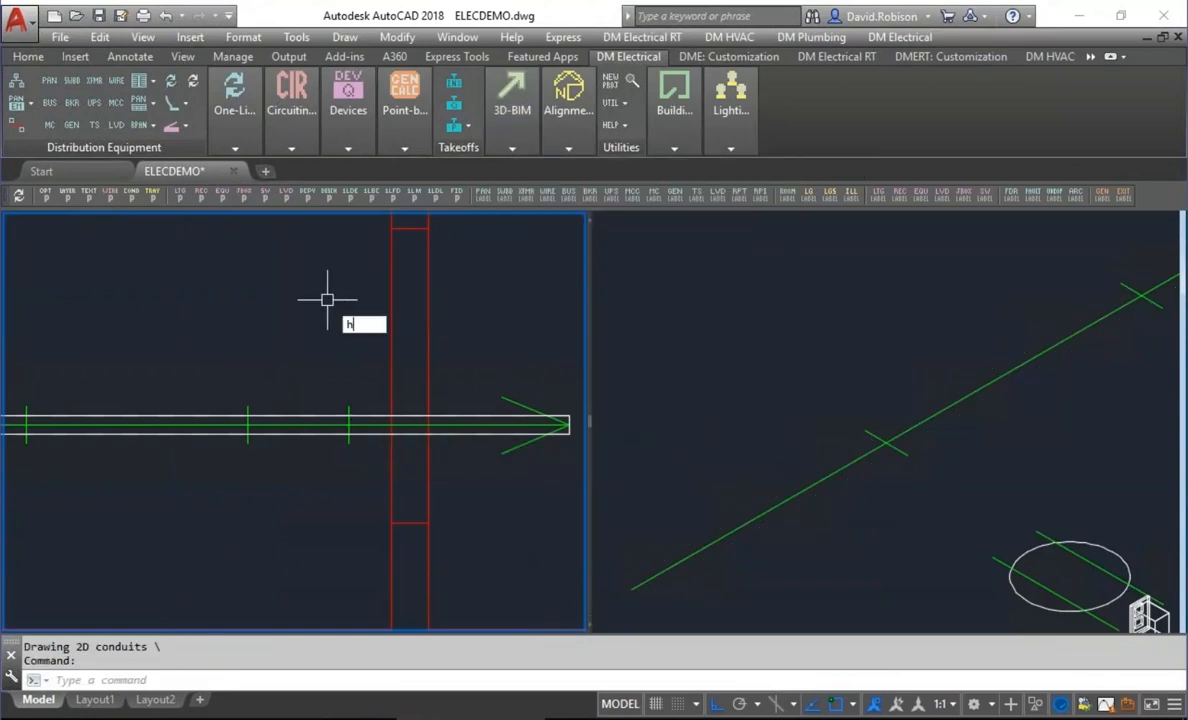
key(Return)
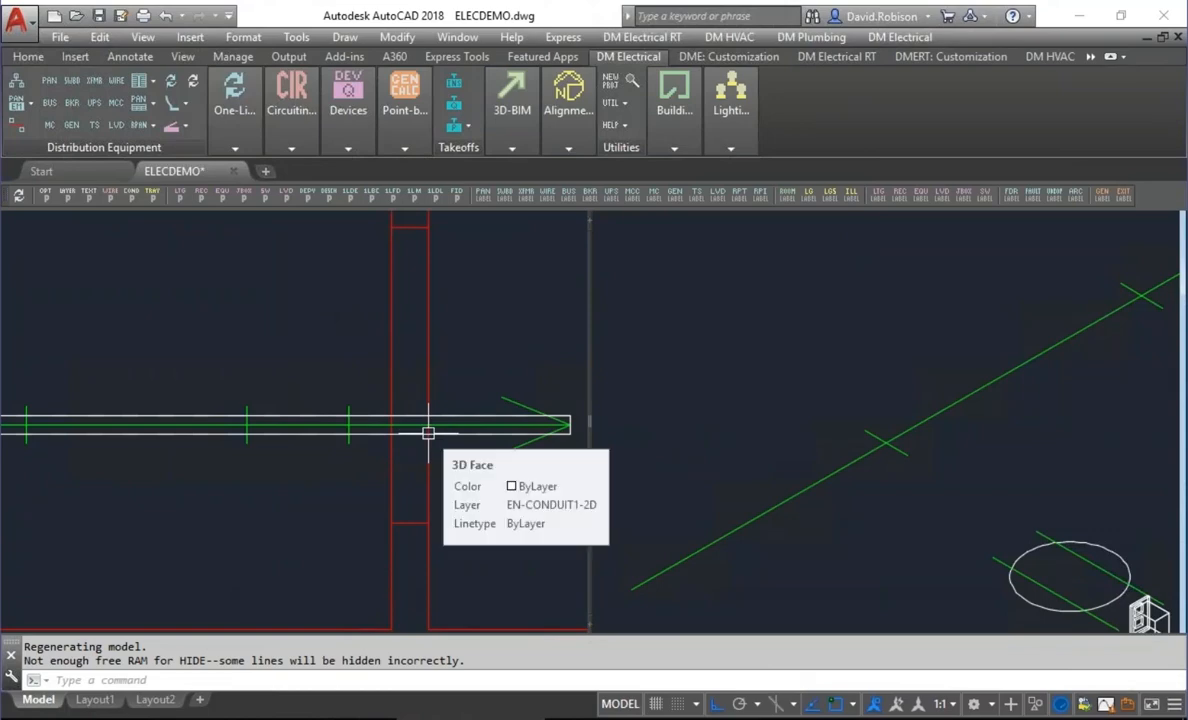
Step: Examine in the isometric viewport where the 2D conduit graphics lie in relation to the rest of the drawing
click(703, 363)
scroll(753, 372, up, 6)
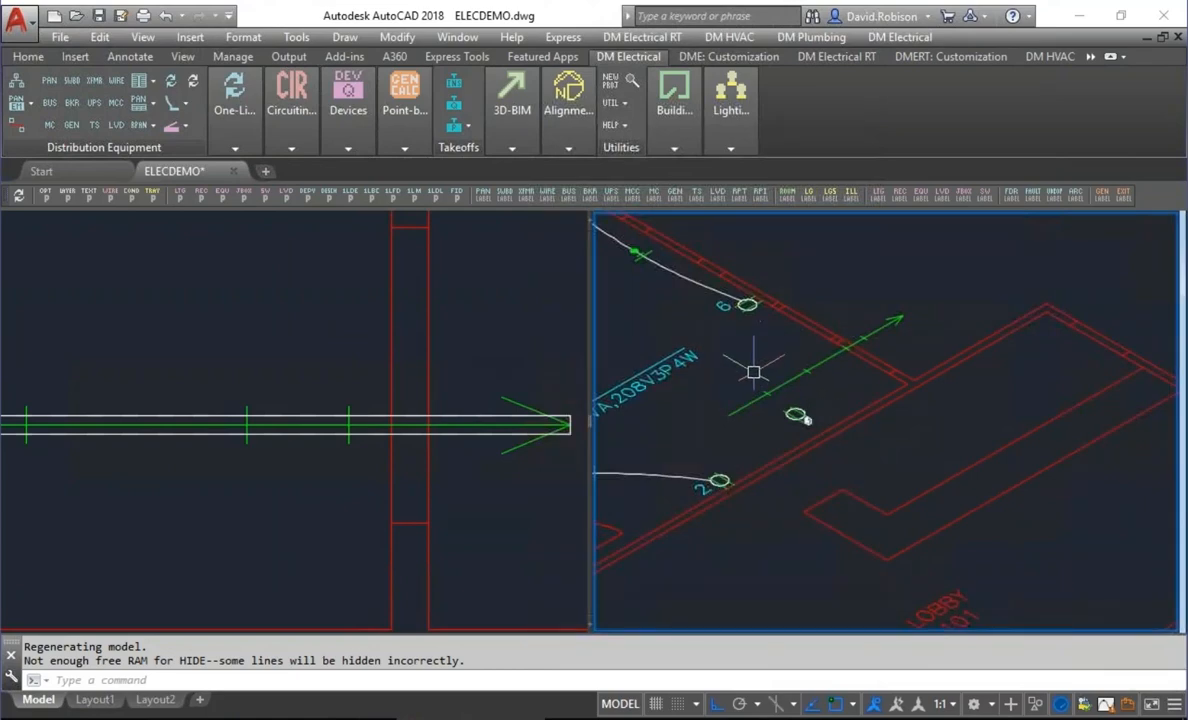
scroll(753, 372, down, 2)
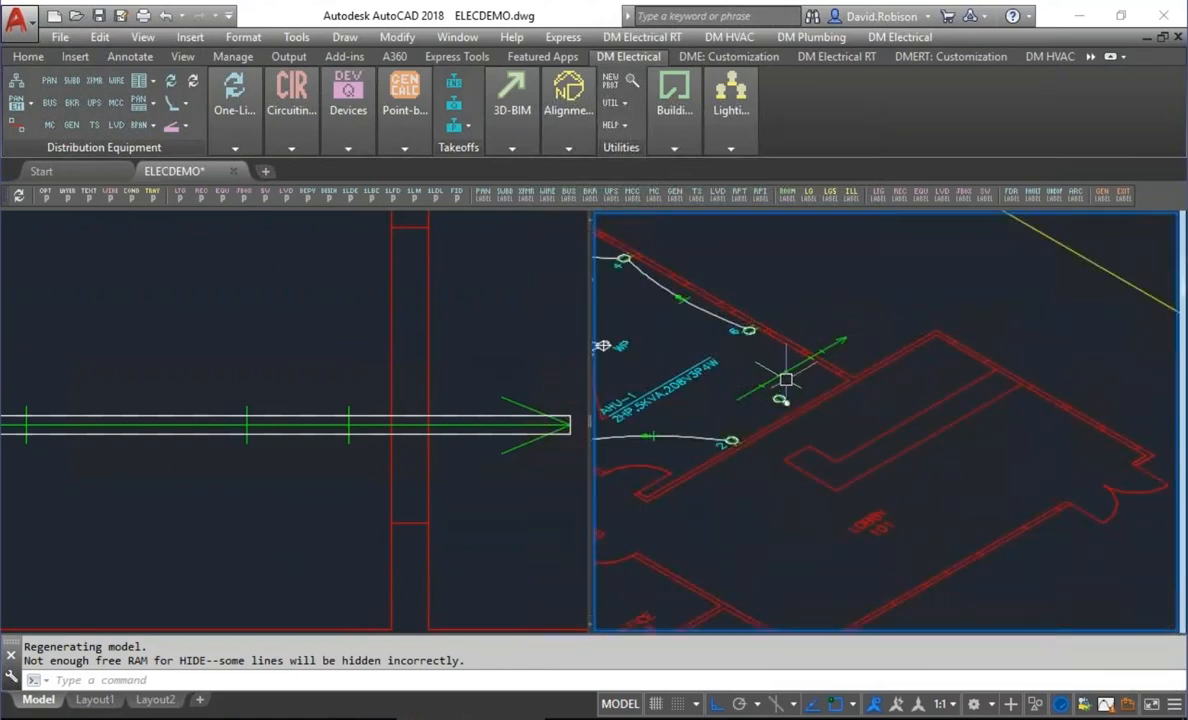
scroll(811, 363, down, 10)
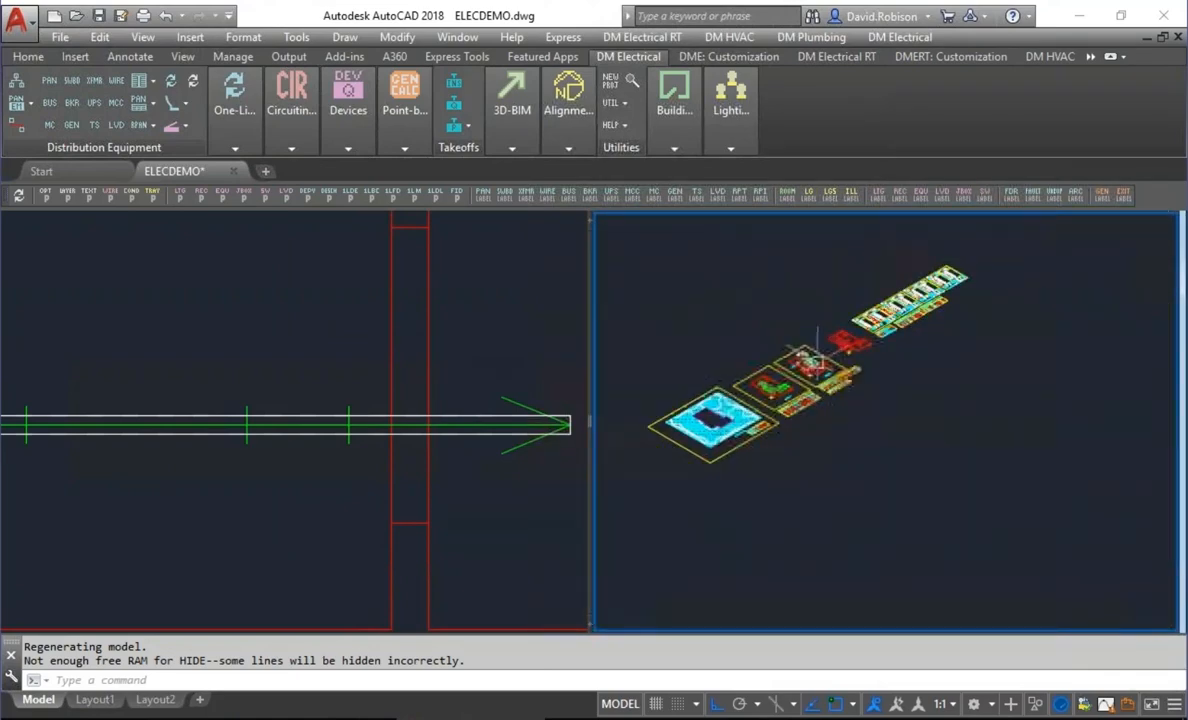
scroll(862, 437, down, 3)
scroll(843, 437, up, 6)
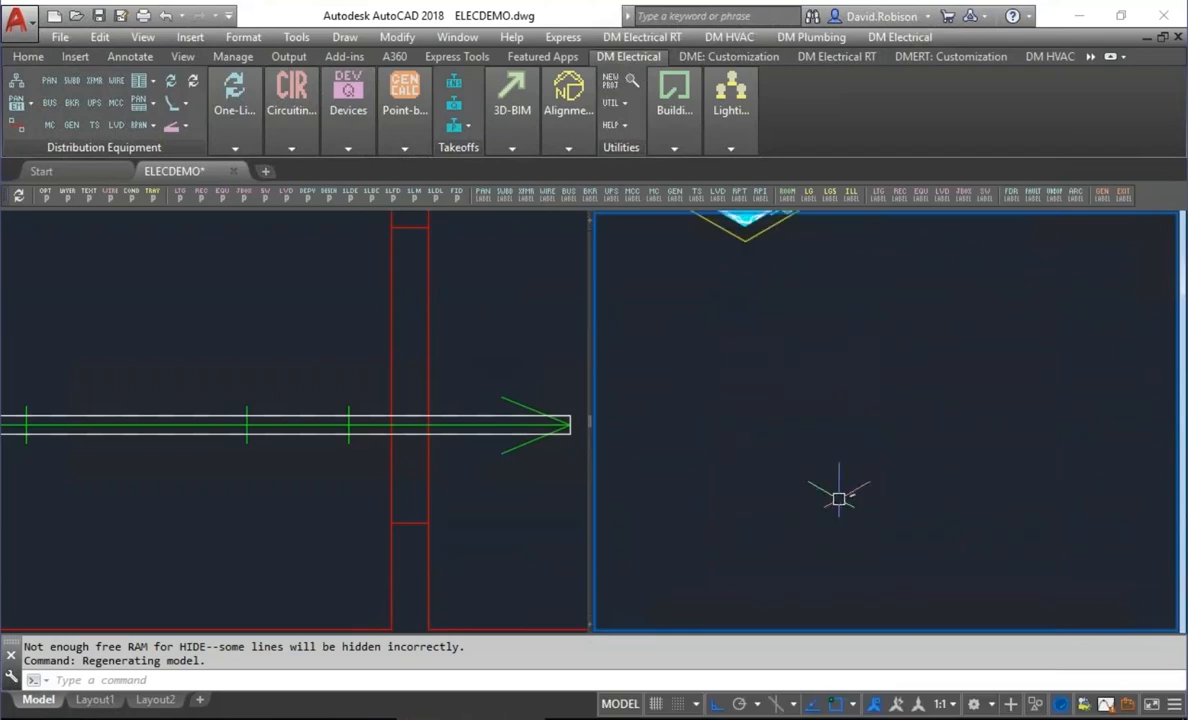
scroll(842, 500, up, 2)
scroll(845, 496, down, 3)
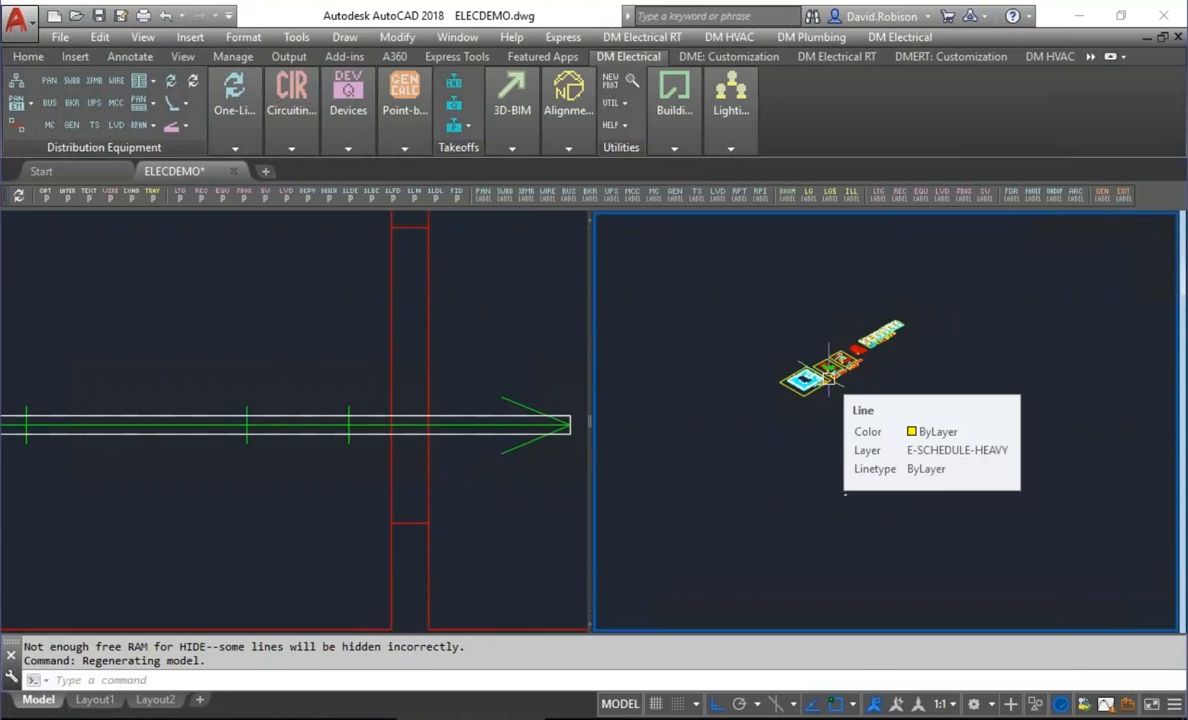
Step: Insert a top elevation label with a leader on the conduit in the plan viewport, placed above the conduit
click(333, 318)
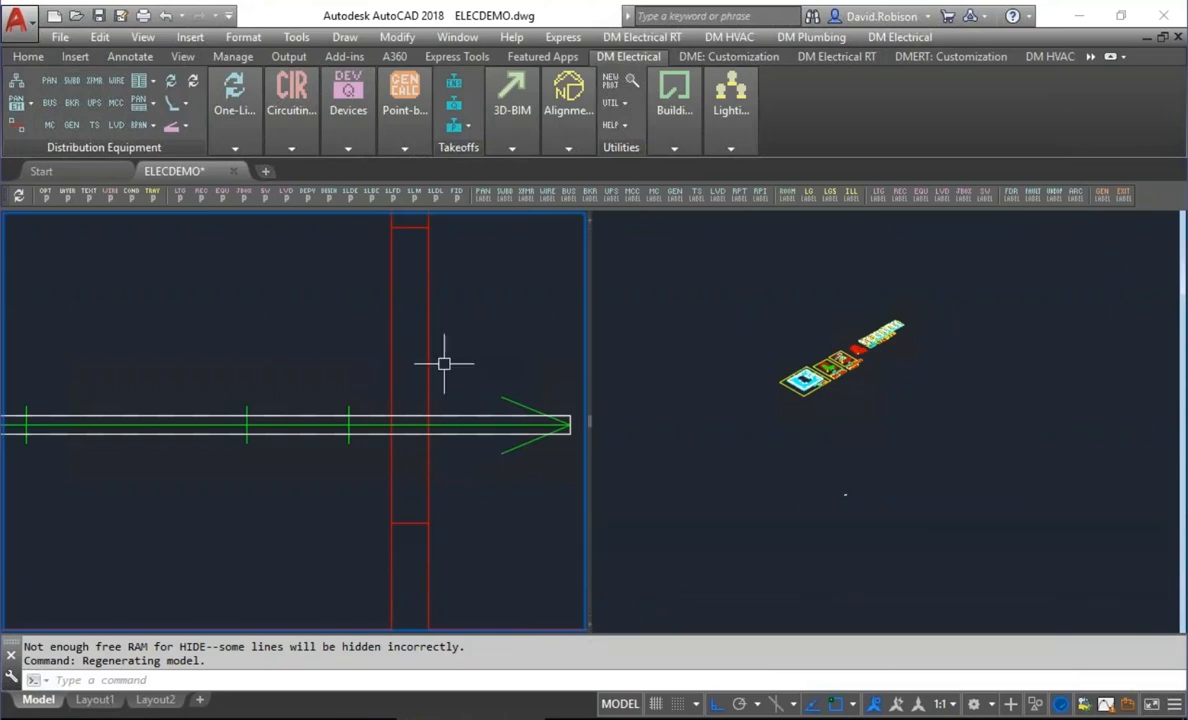
scroll(370, 365, down, 3)
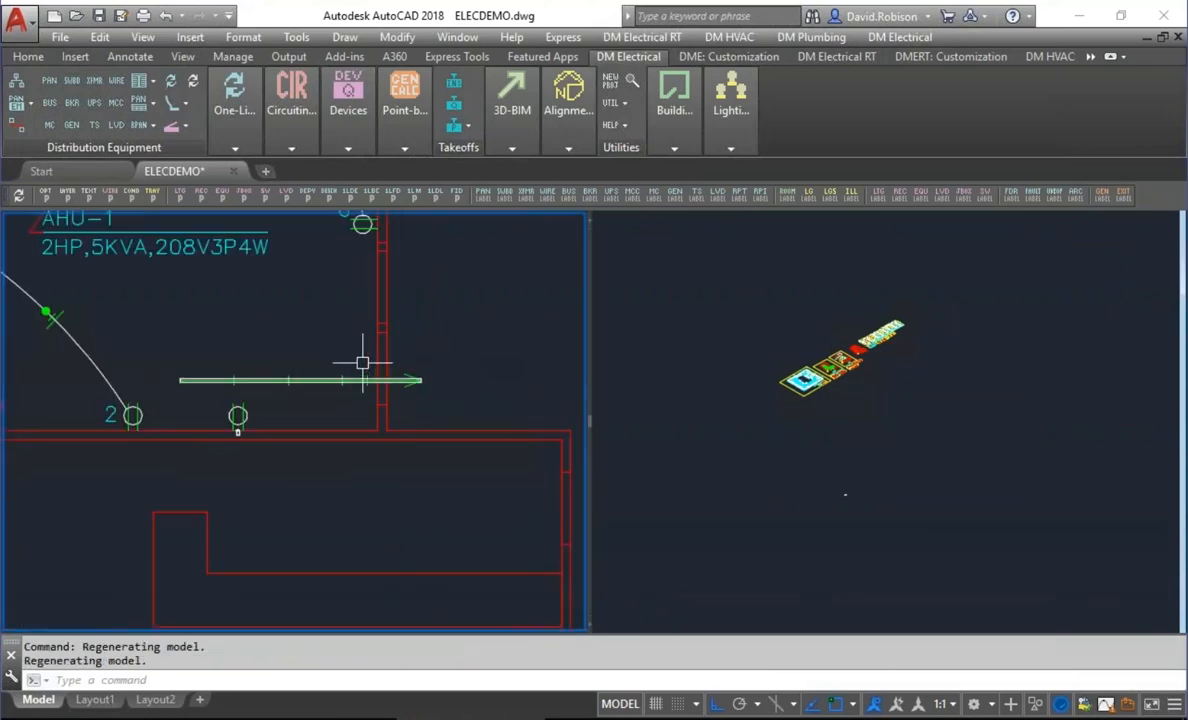
scroll(355, 367, up, 1)
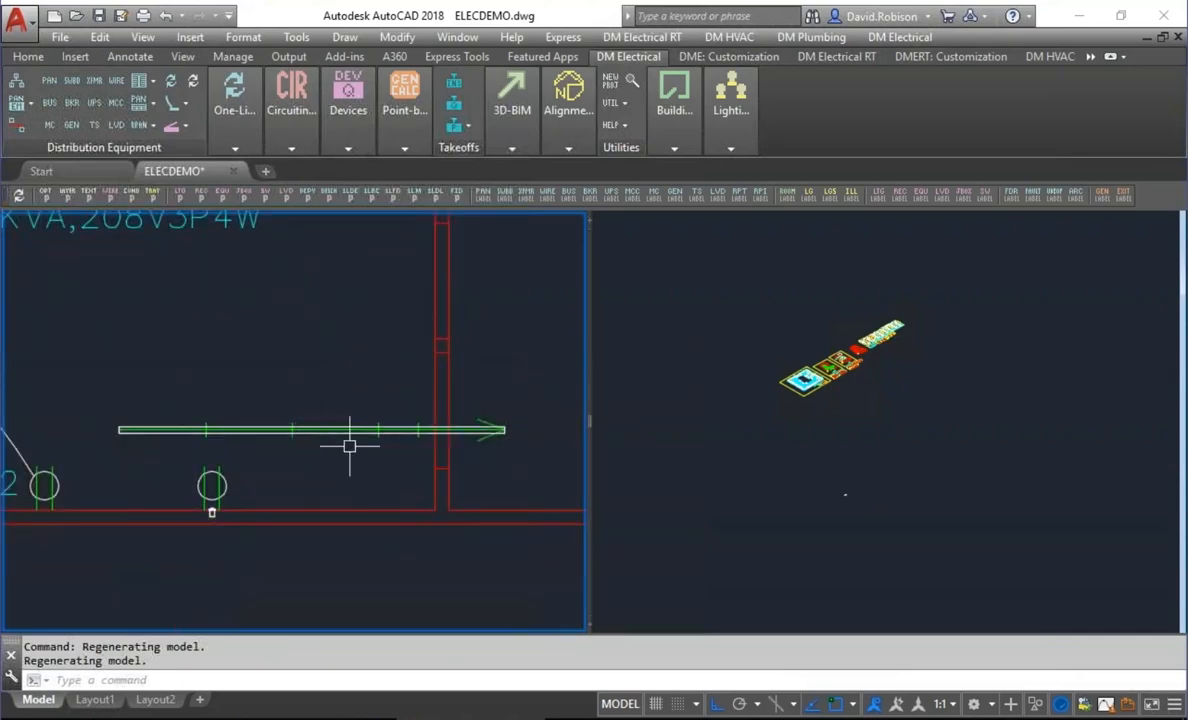
click(505, 147)
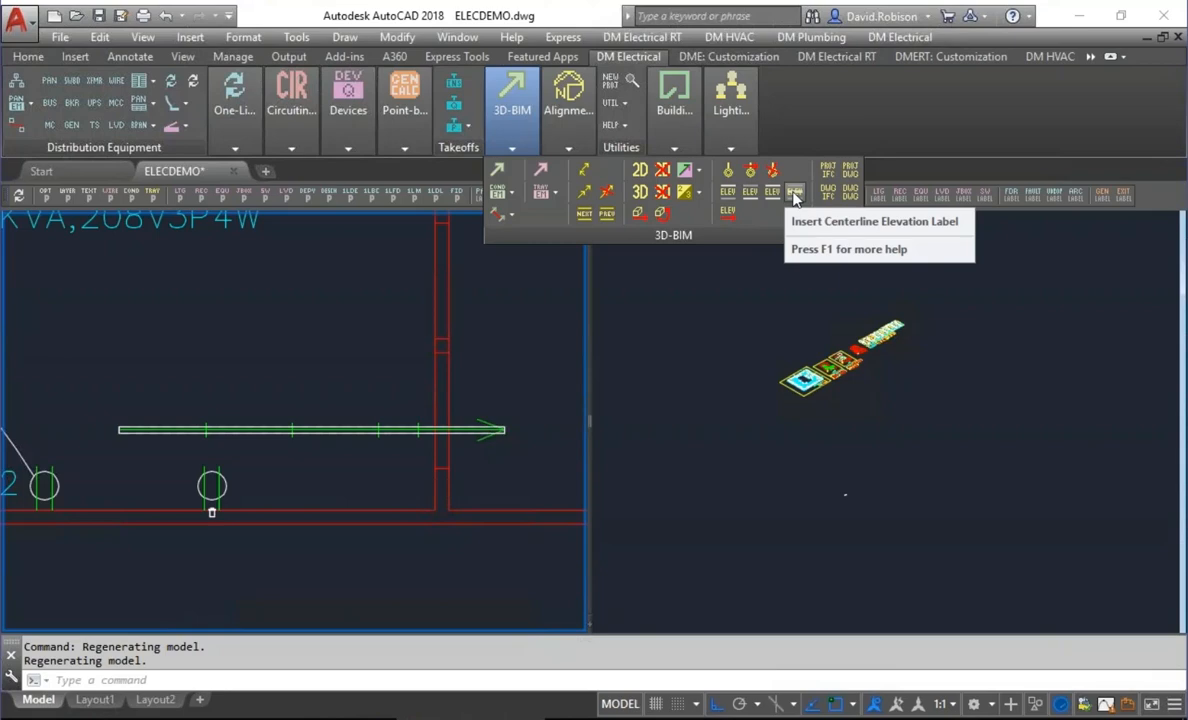
click(728, 191)
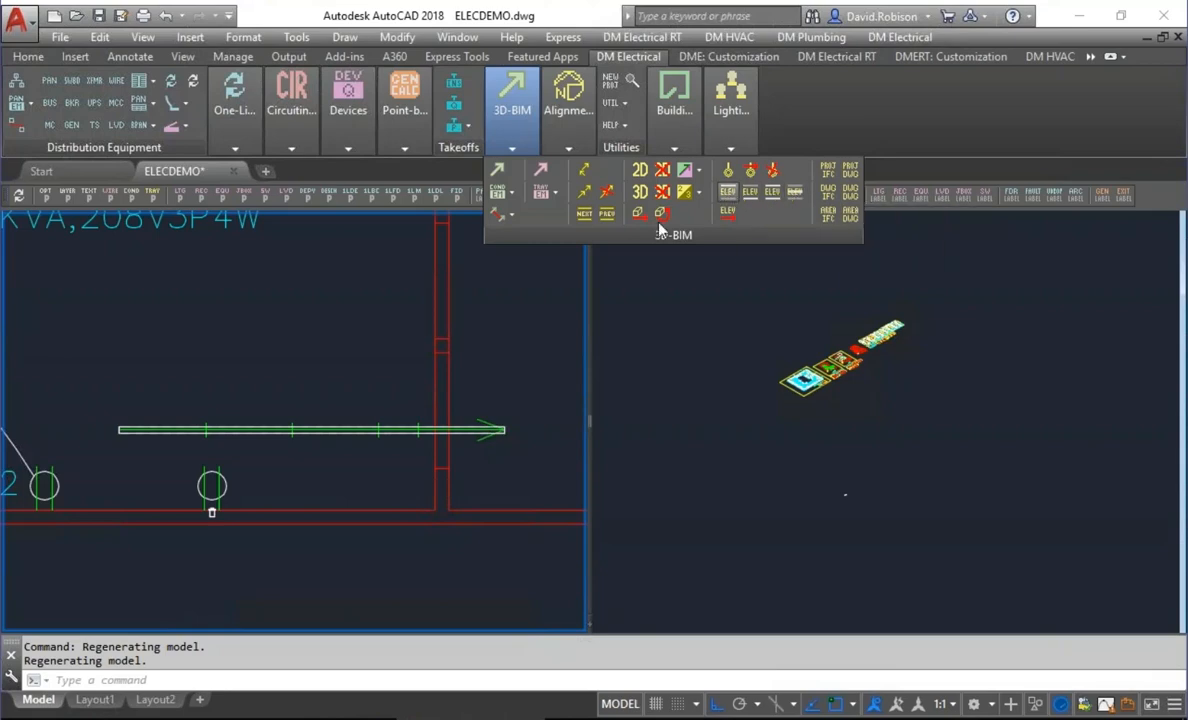
click(338, 429)
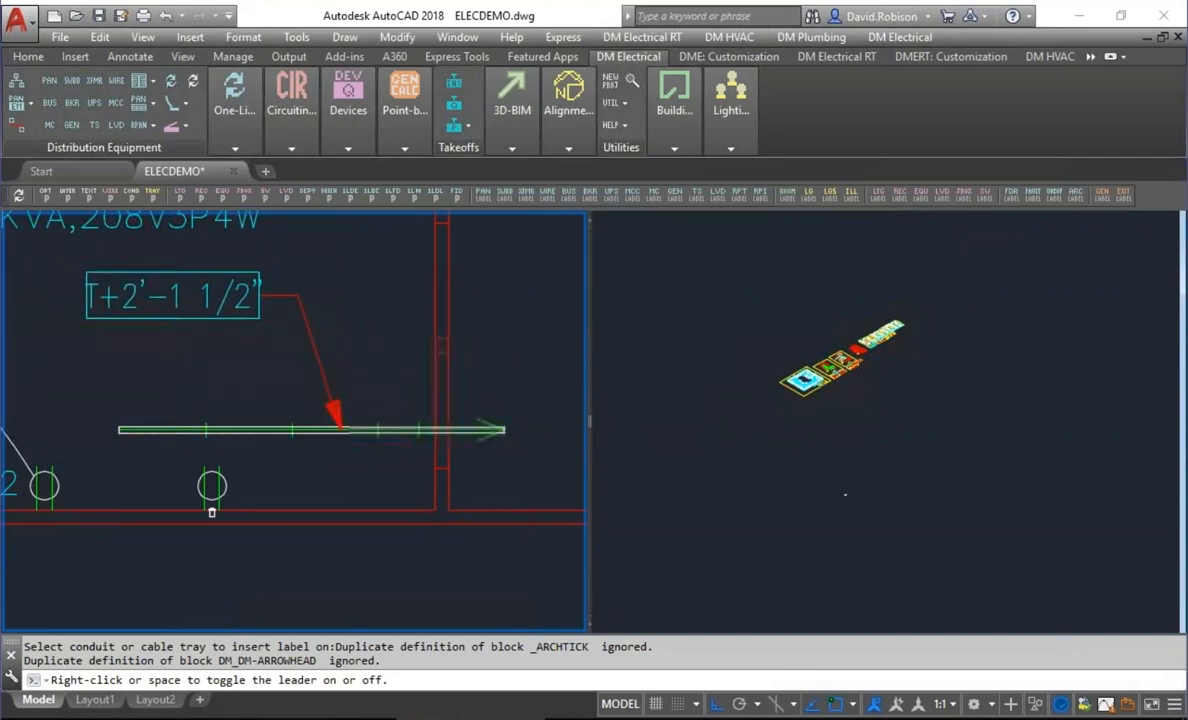
click(337, 371)
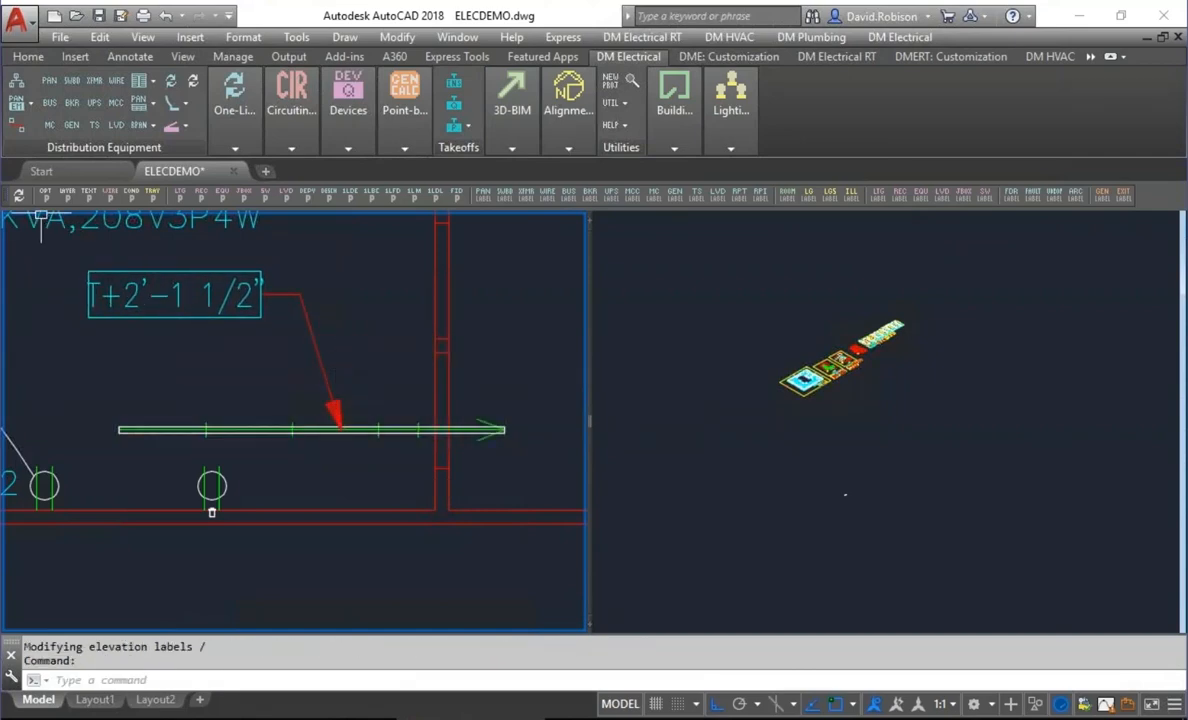
Step: Review the Leader graphic and Leader location settings in the Elevation Labels options
click(43, 198)
drag(1131, 128, 895, 425)
click(462, 390)
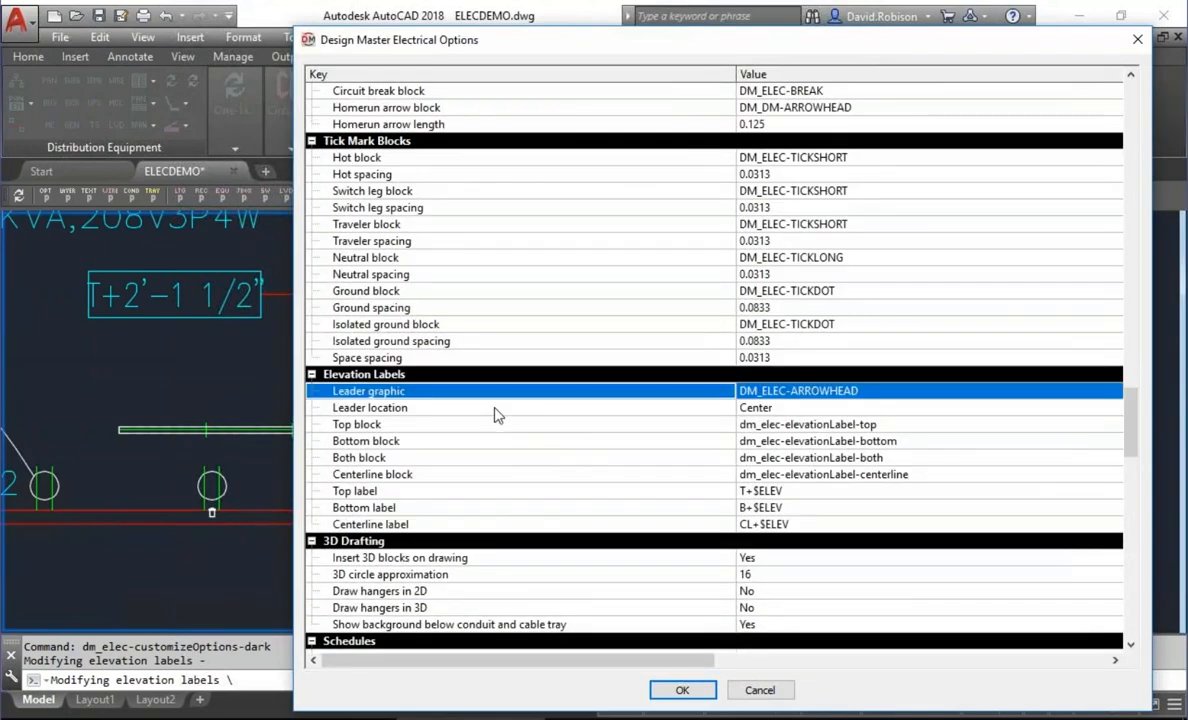
click(497, 409)
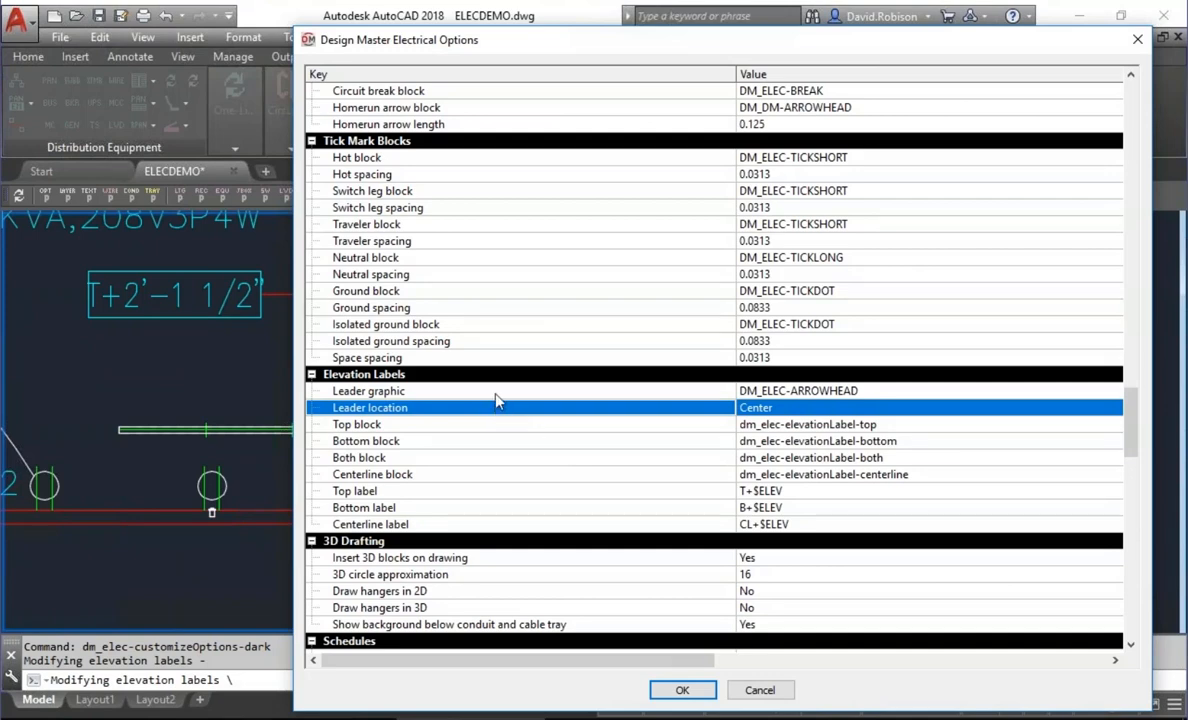
click(497, 391)
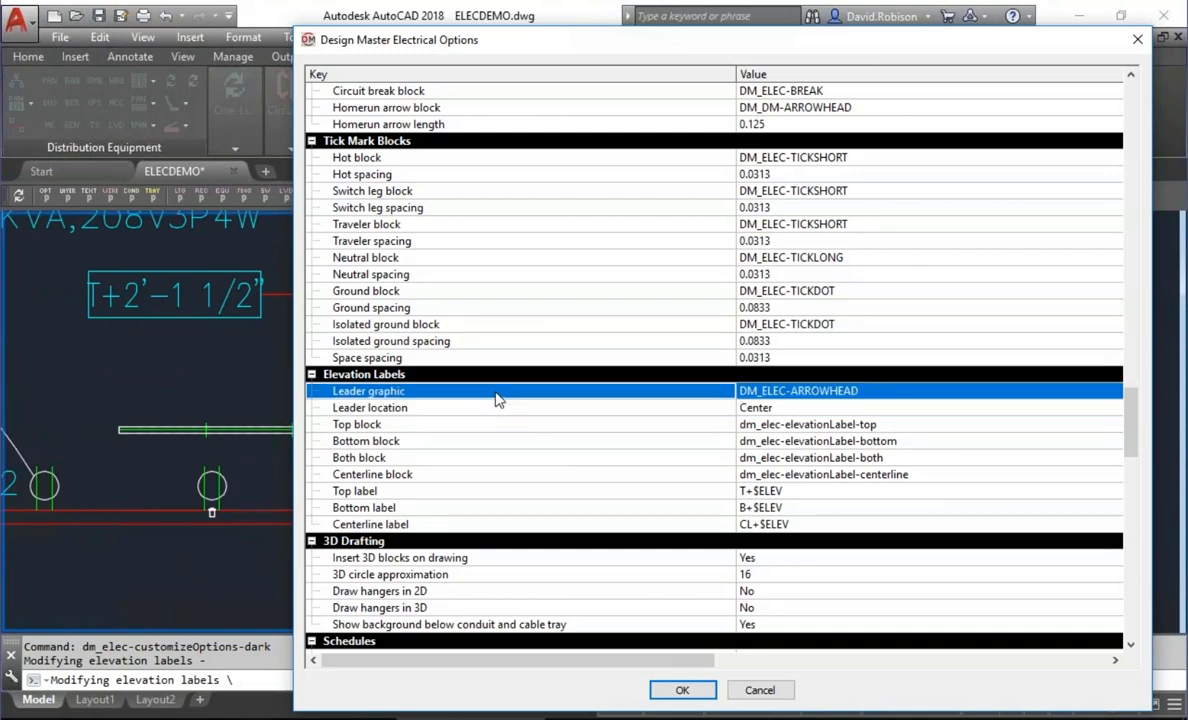
click(797, 391)
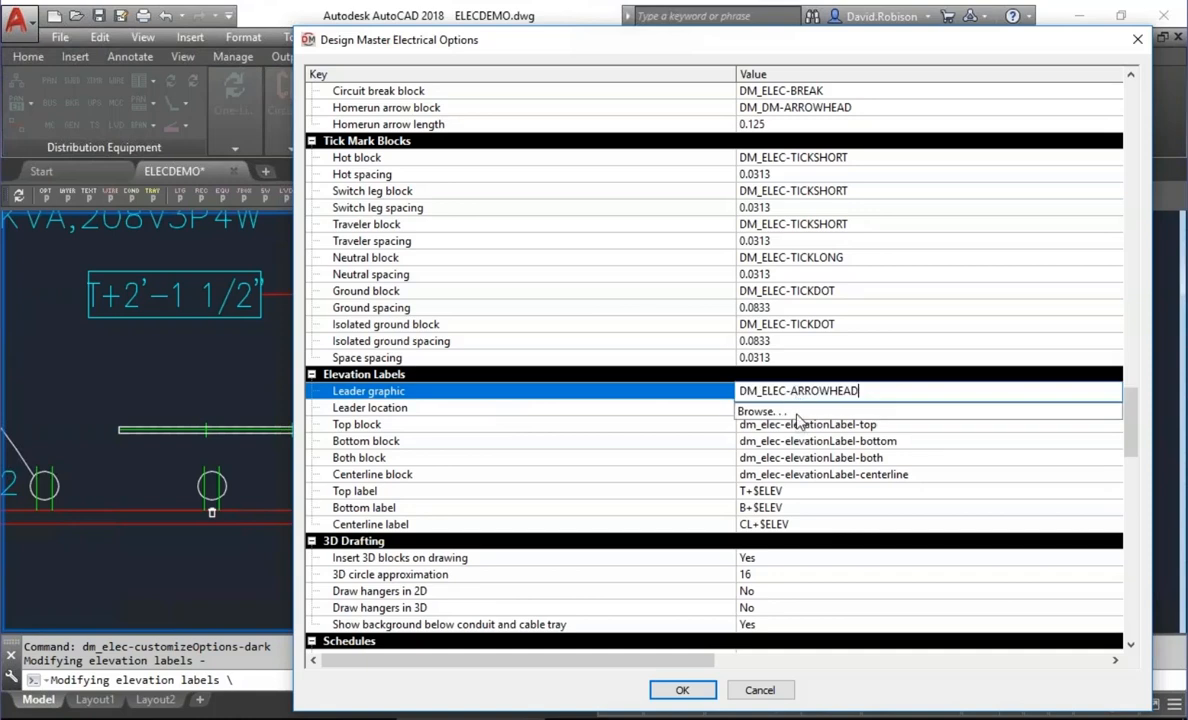
Step: Set the Leader location option for elevation labels to Edge and apply the options
click(559, 410)
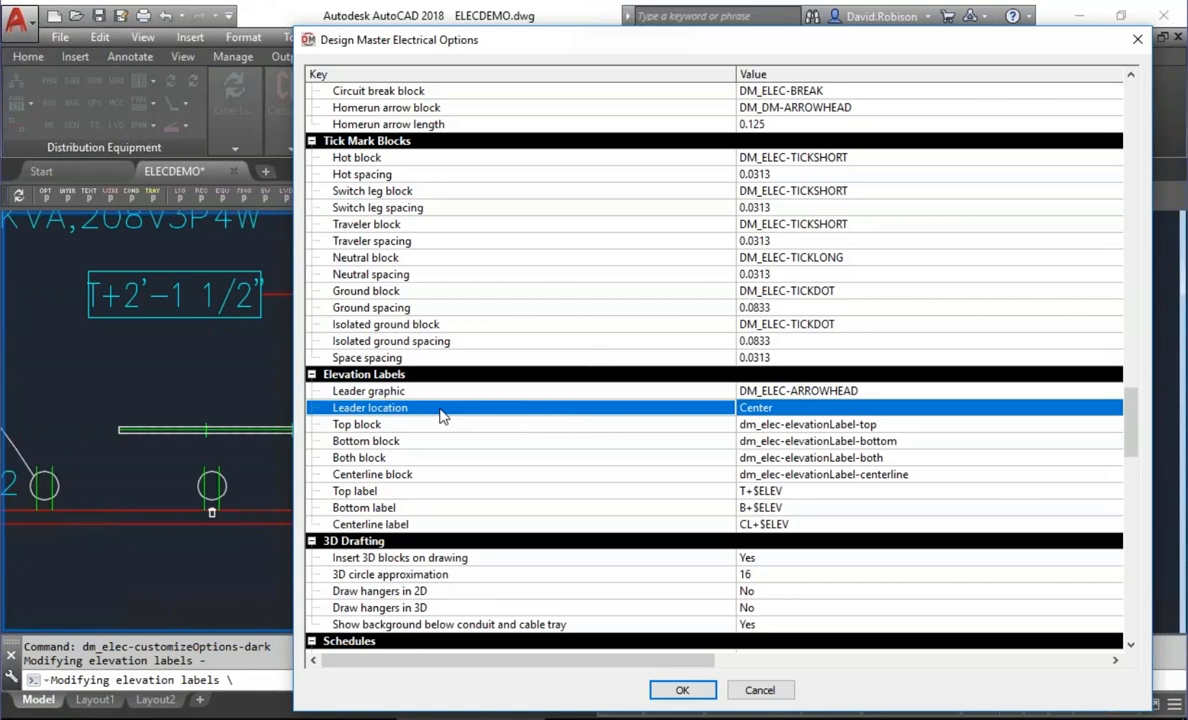
click(762, 408)
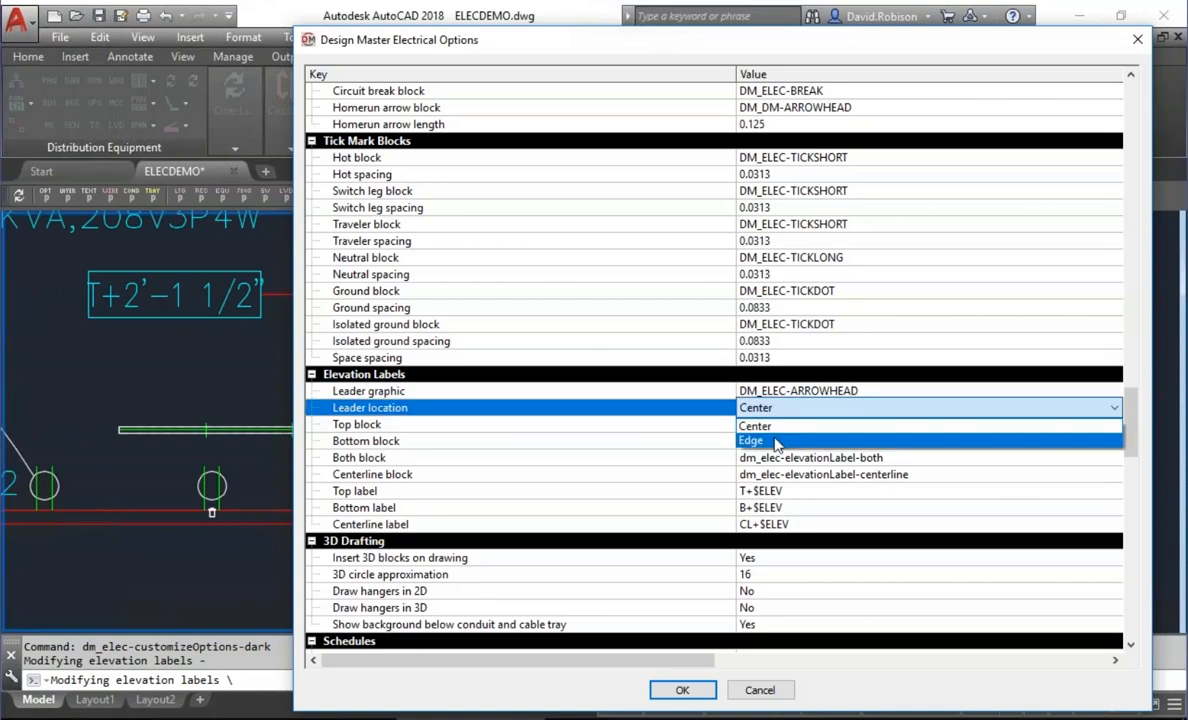
click(776, 442)
click(479, 390)
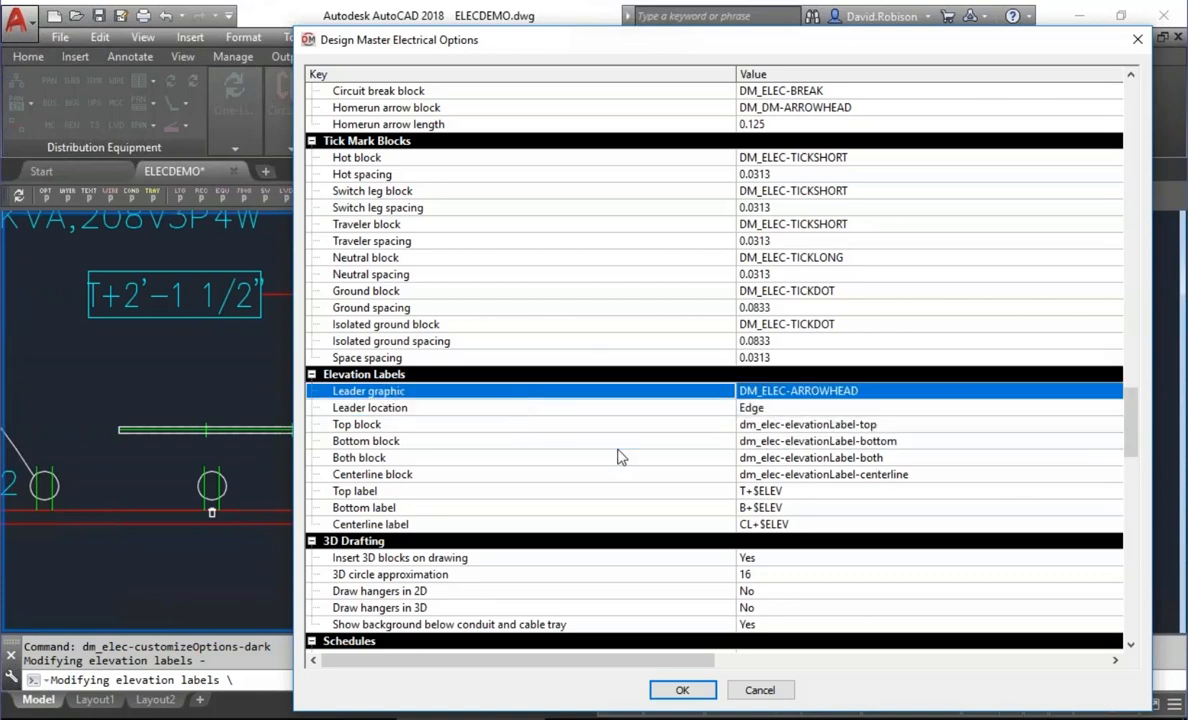
click(680, 690)
Step: Reposition the top elevation label slightly to refresh its leader, and examine where the arrowhead meets the conduit
scroll(331, 424, up, 2)
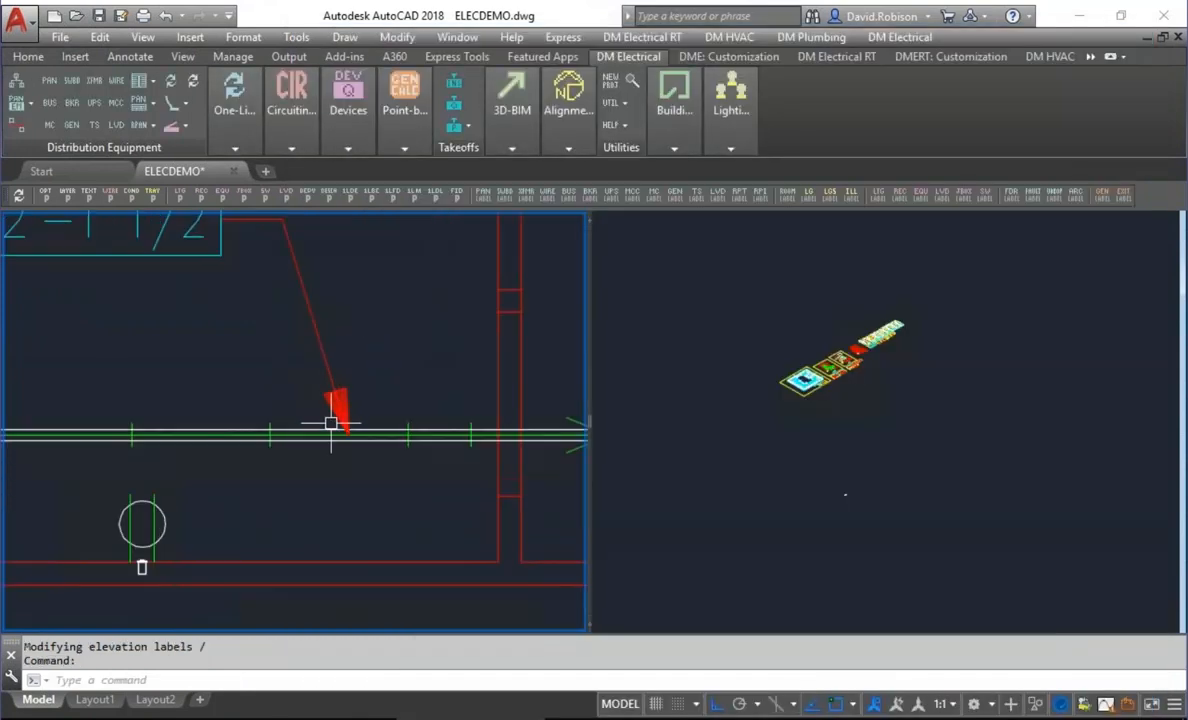
scroll(340, 430, up, 1)
scroll(350, 432, down, 3)
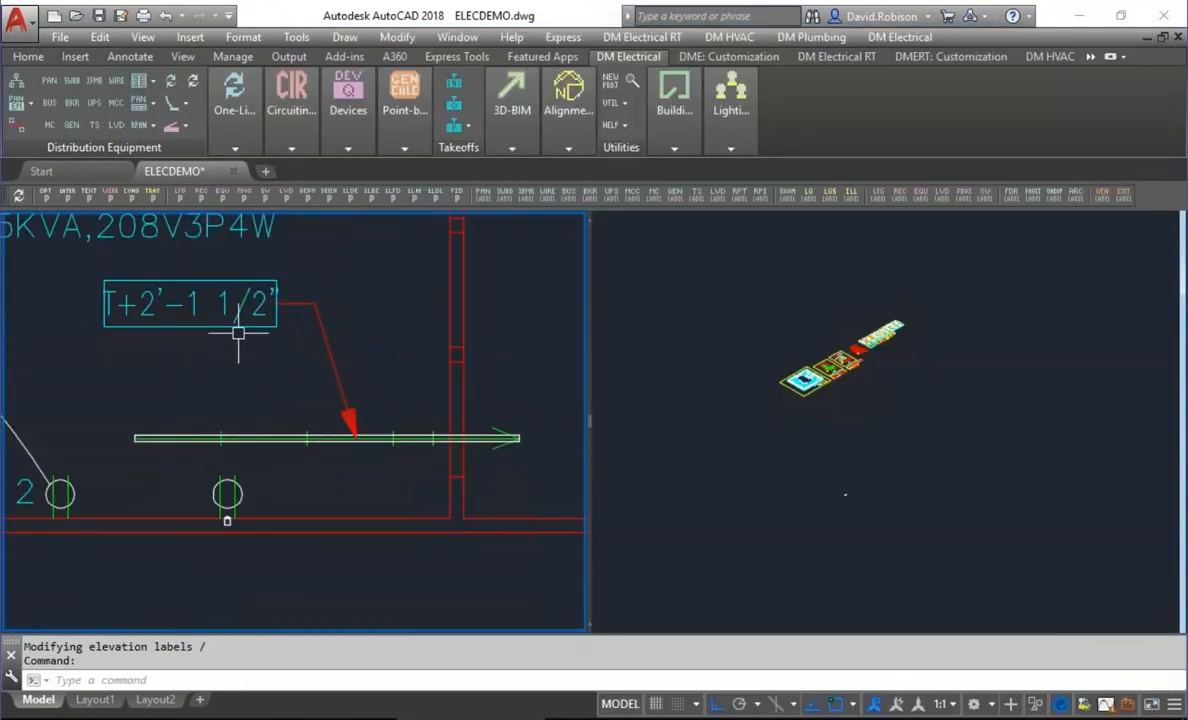
click(105, 316)
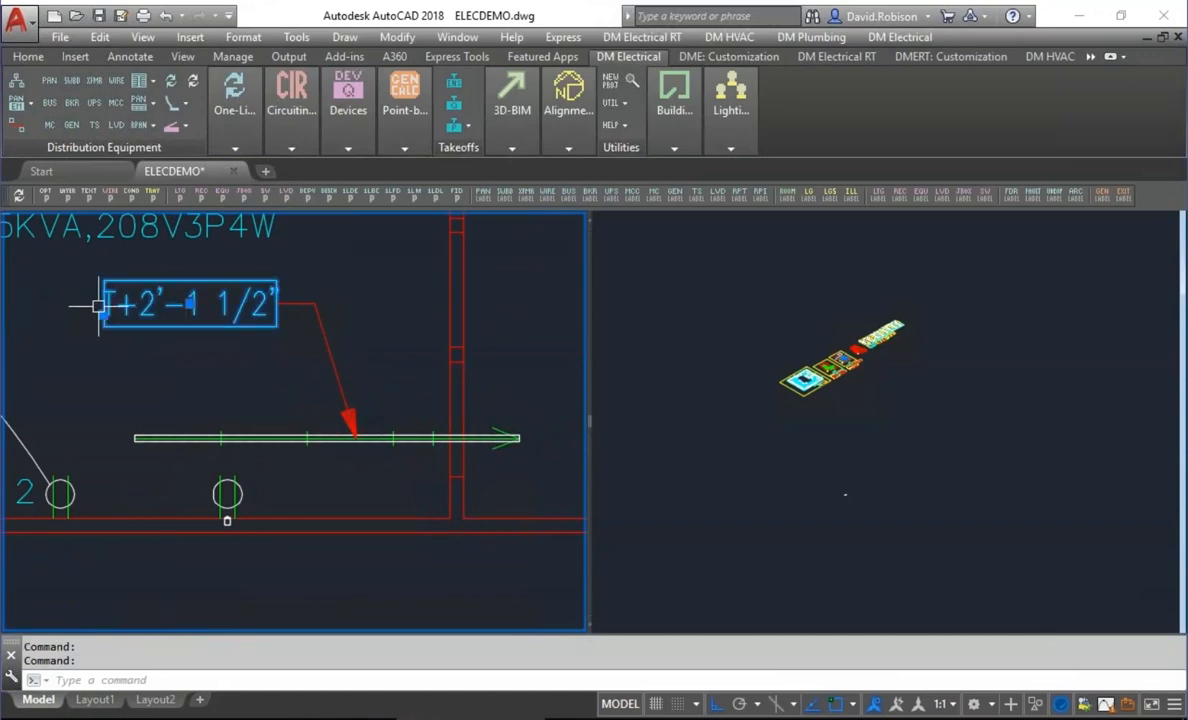
click(189, 291)
scroll(340, 425, up, 2)
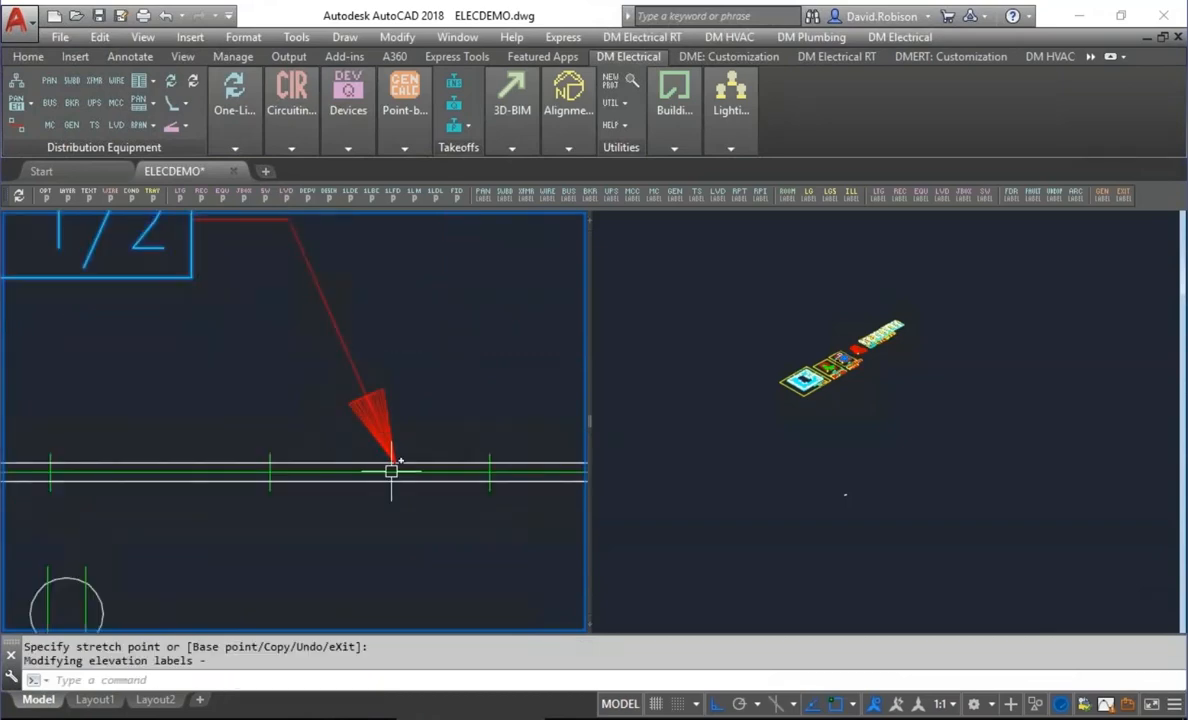
scroll(382, 435, up, 3)
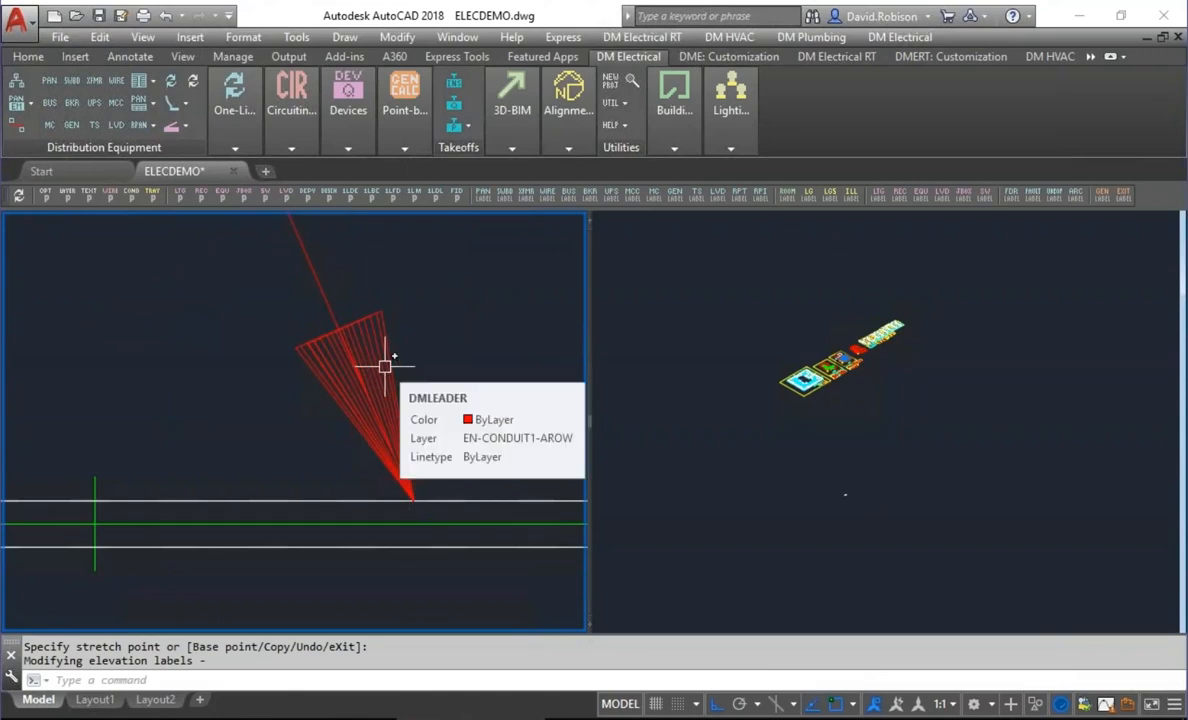
scroll(378, 384, down, 3)
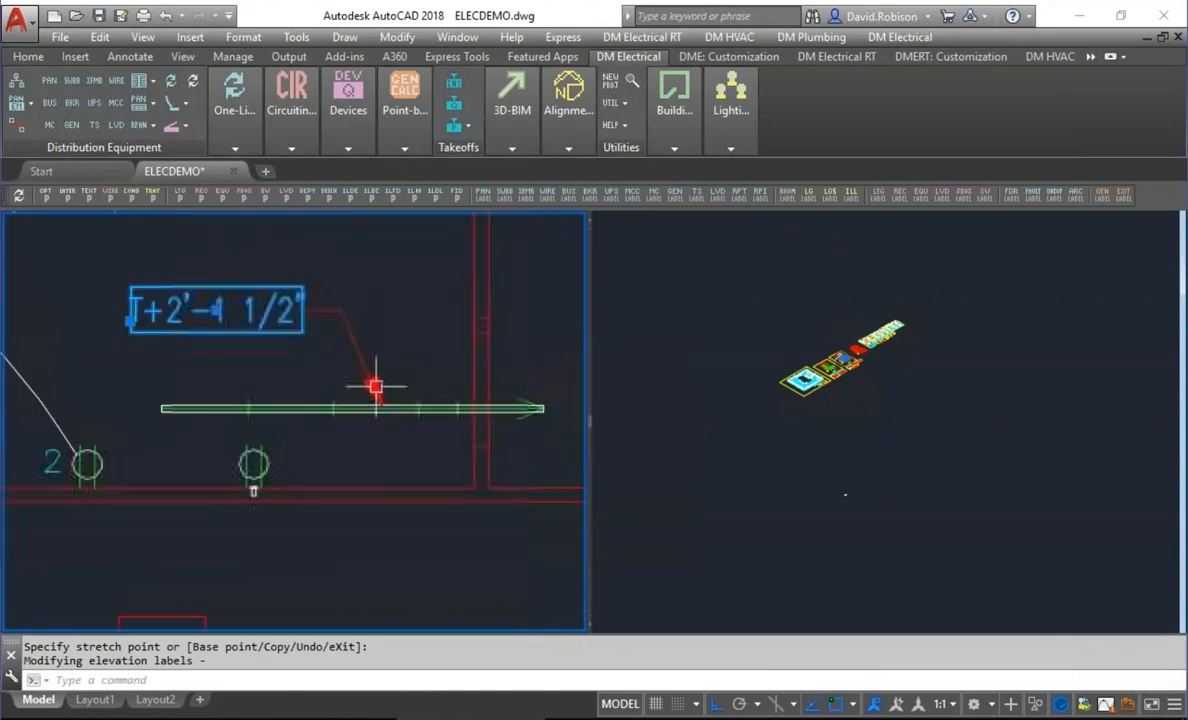
Step: Review the top, bottom, both and centerline block and label settings in the Elevation Labels options
click(45, 197)
drag(1131, 135, 1150, 436)
click(505, 476)
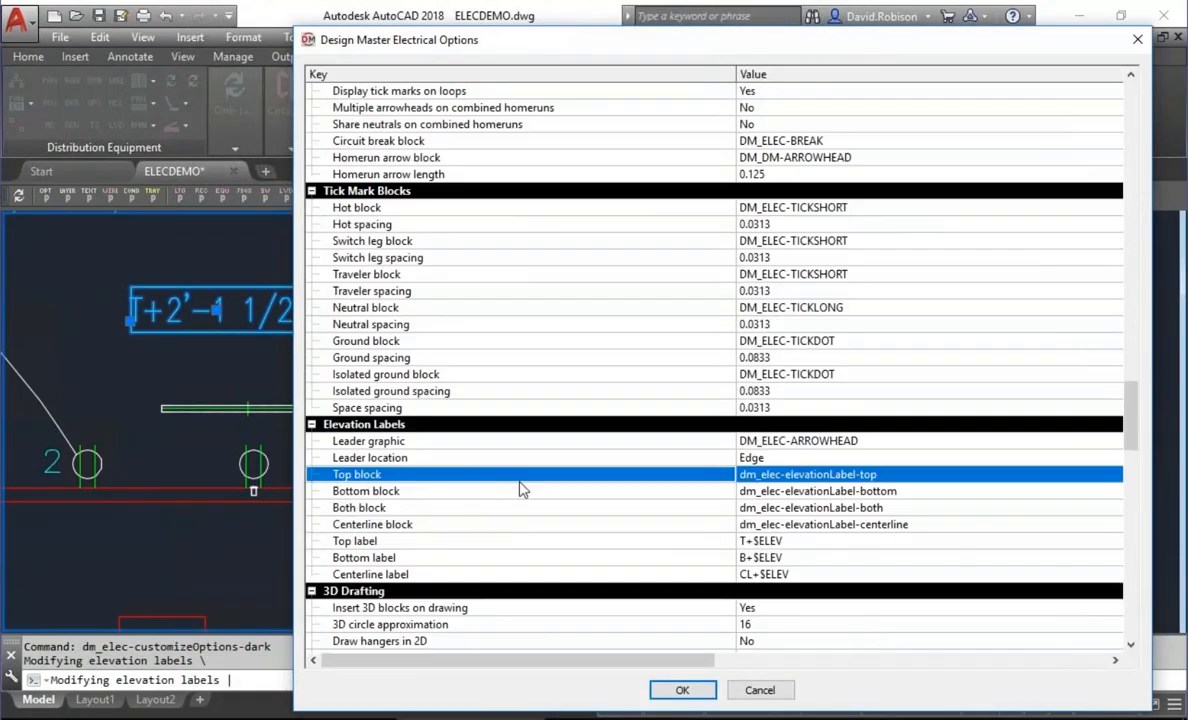
click(520, 490)
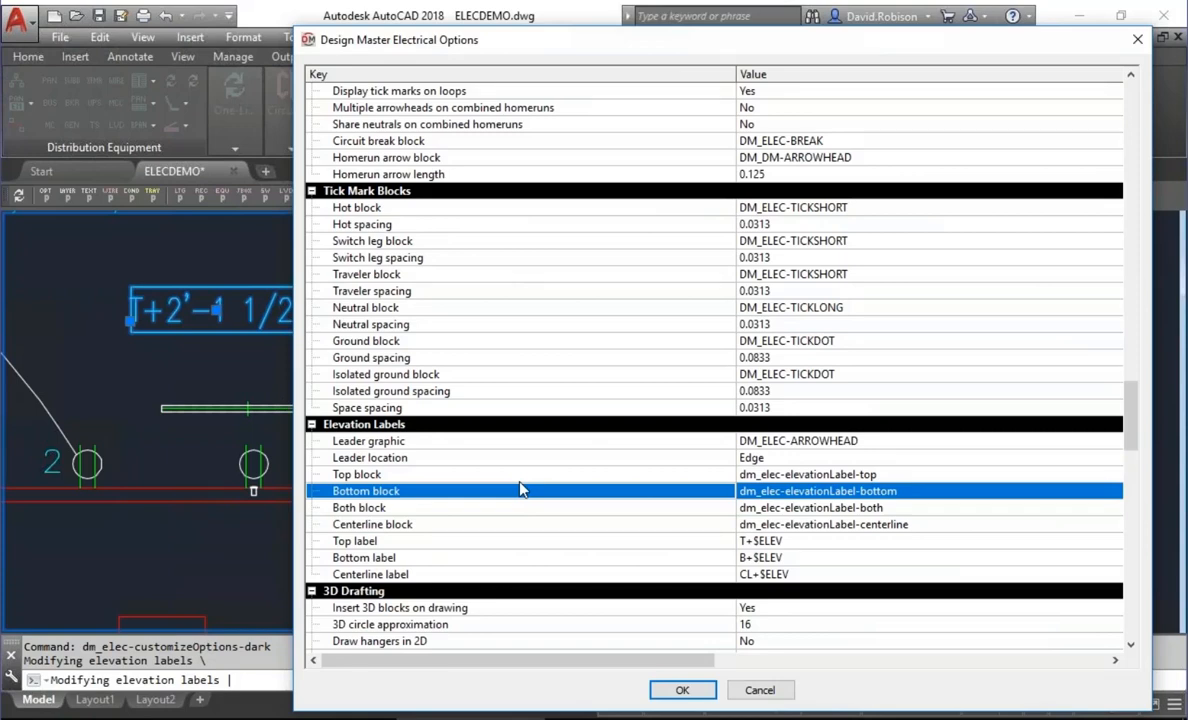
click(517, 508)
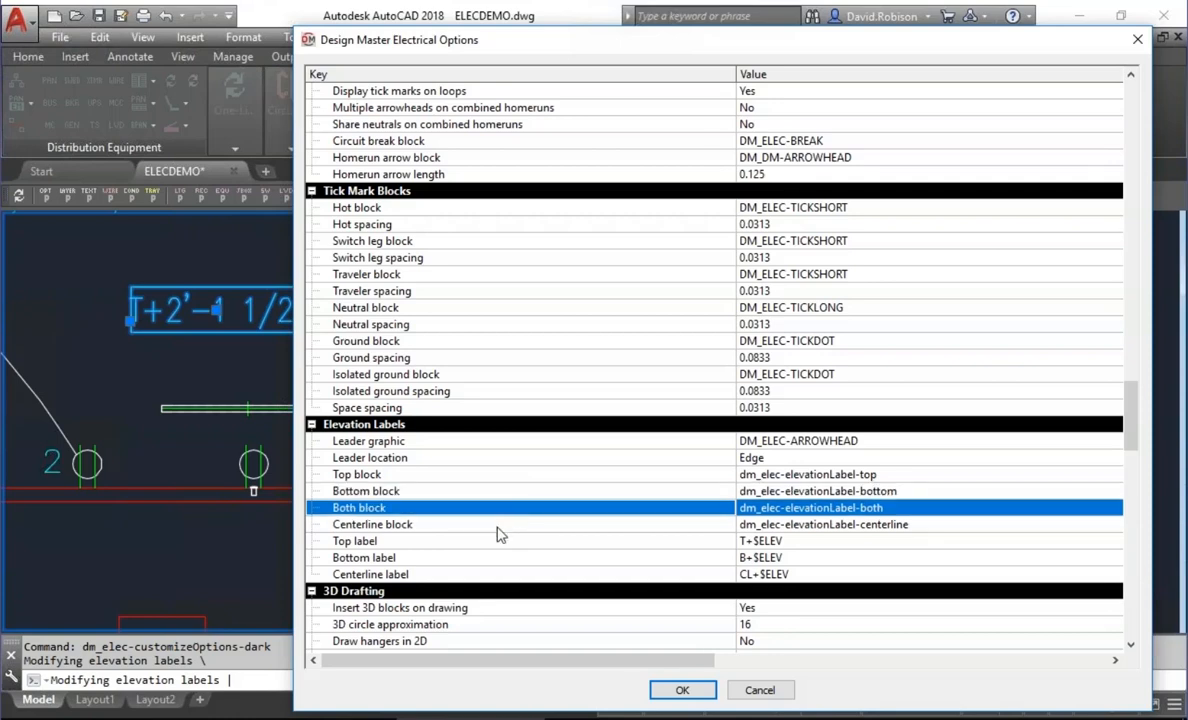
click(496, 540)
click(497, 558)
click(498, 574)
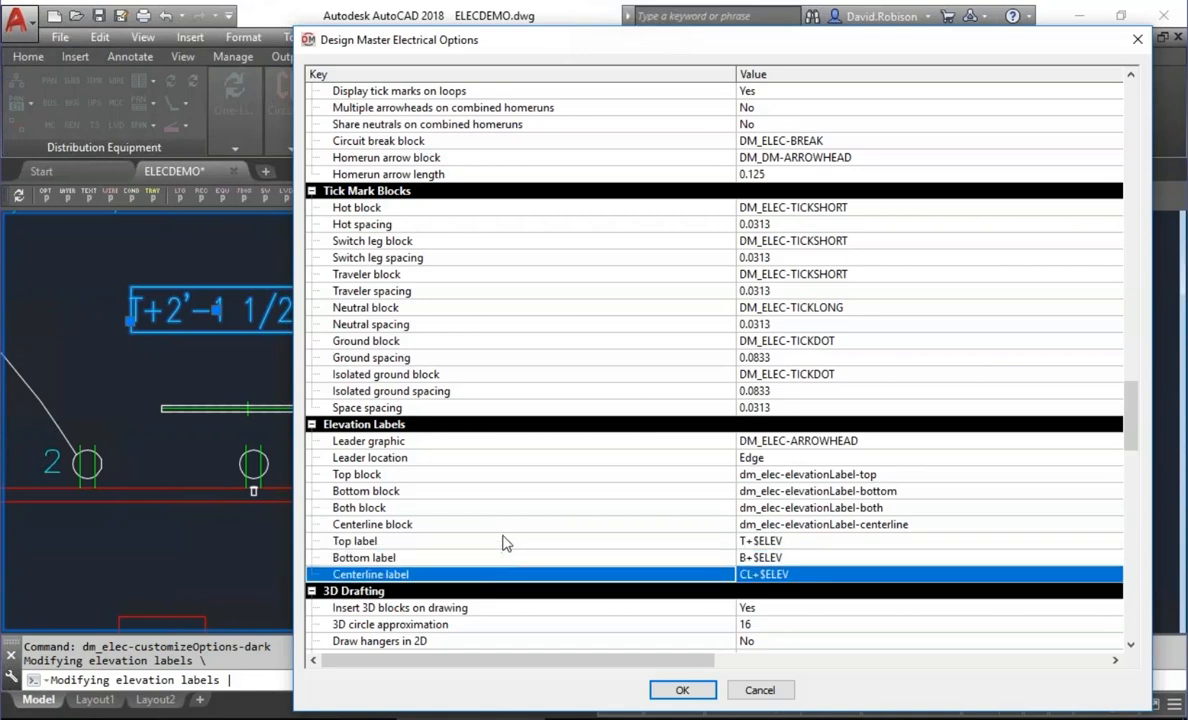
Step: Set the Top label format for elevation labels to "TOP: $ELEV" and apply the options
click(504, 541)
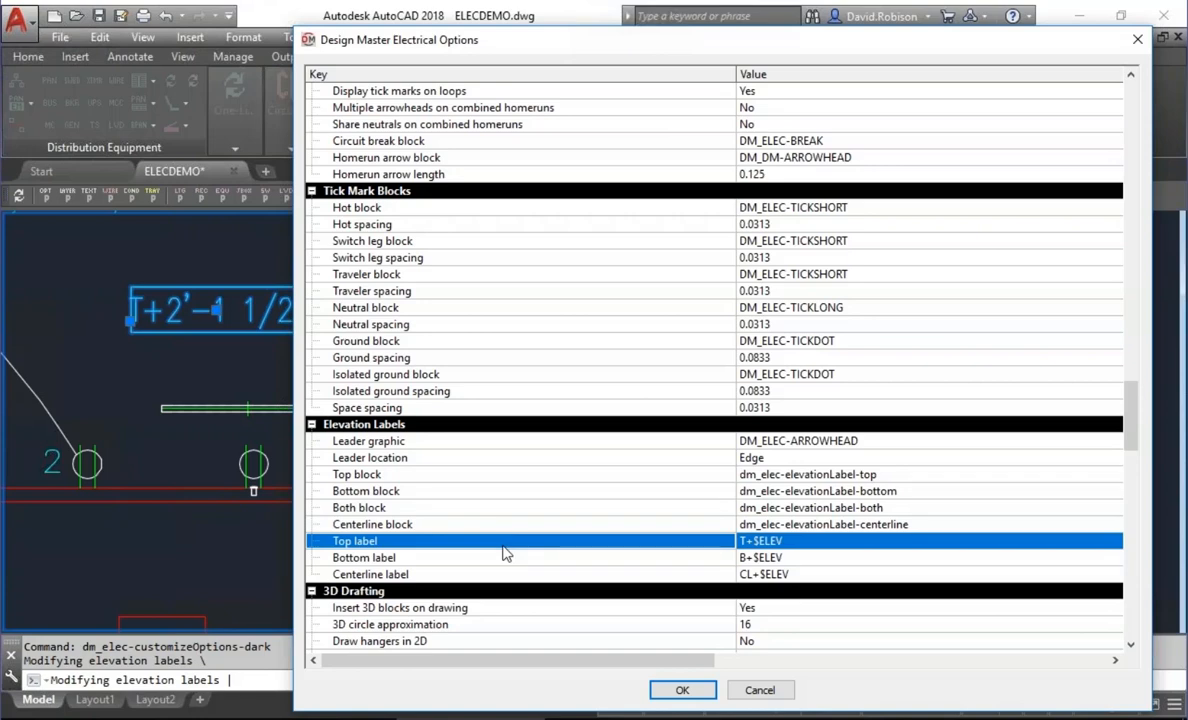
click(758, 545)
text(OP:)
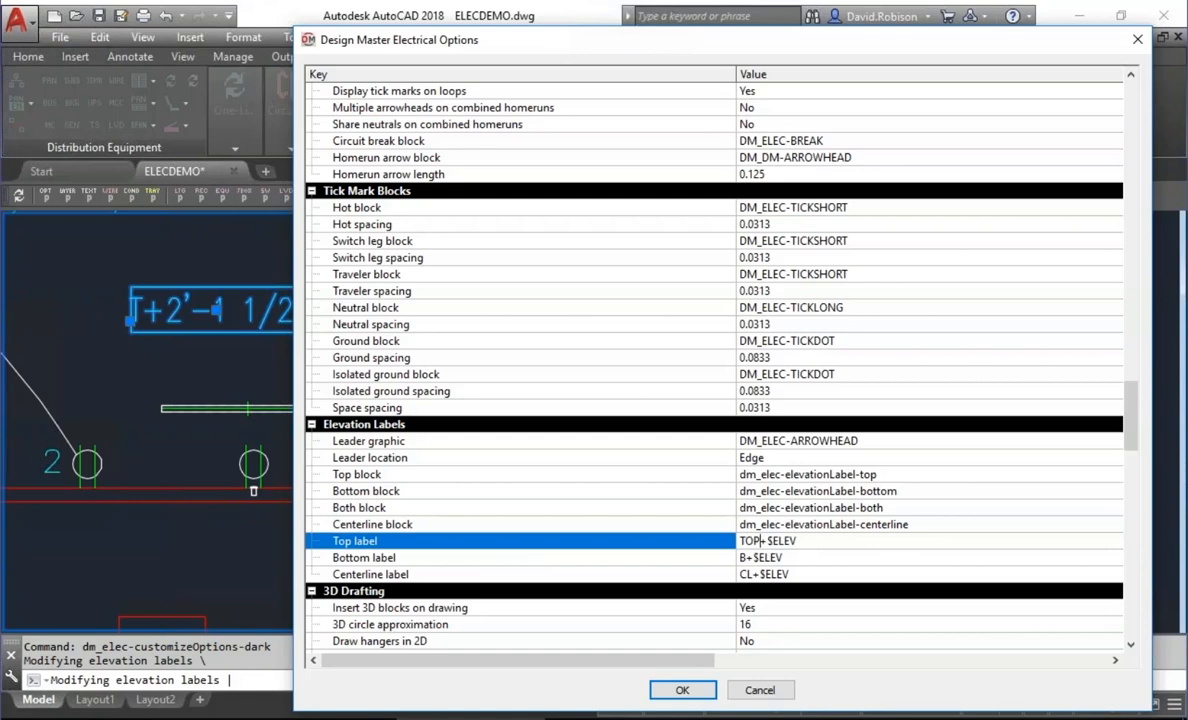
key(Delete)
key(Return)
click(685, 690)
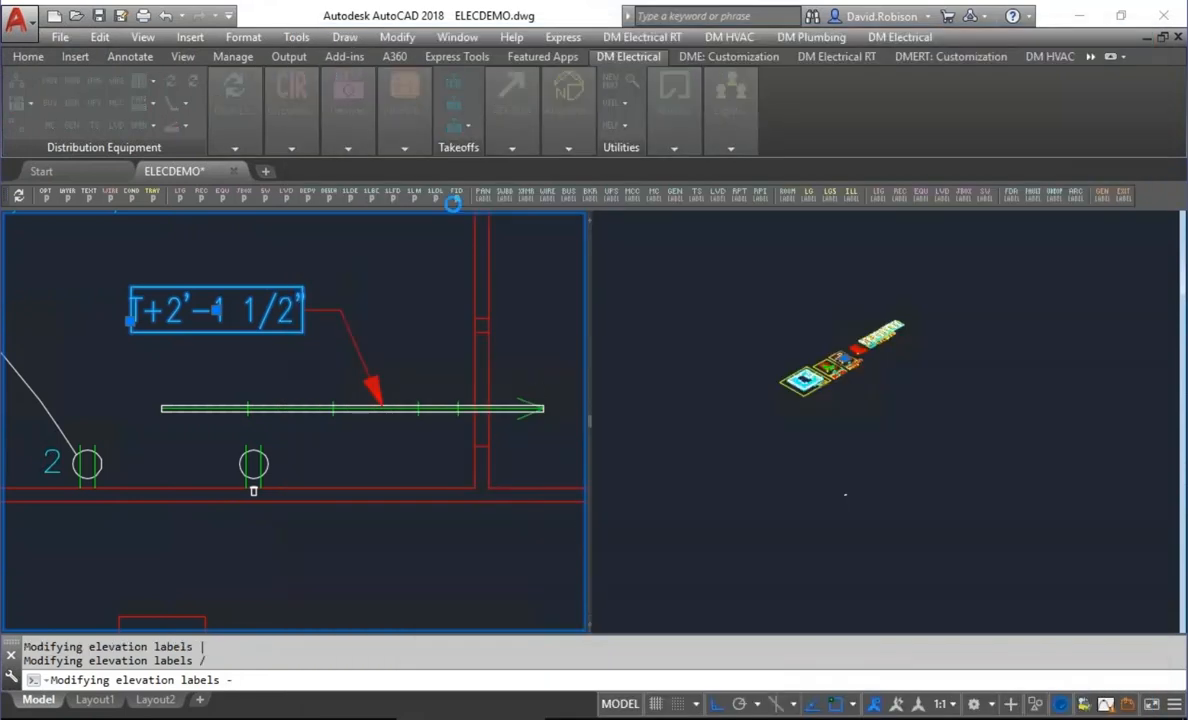
Step: Move the elevation label freely with Ortho off to a new spot above the conduit, and check how its text fits the box
click(216, 309)
key(F8)
click(273, 267)
key(Escape)
scroll(326, 308, down, 4)
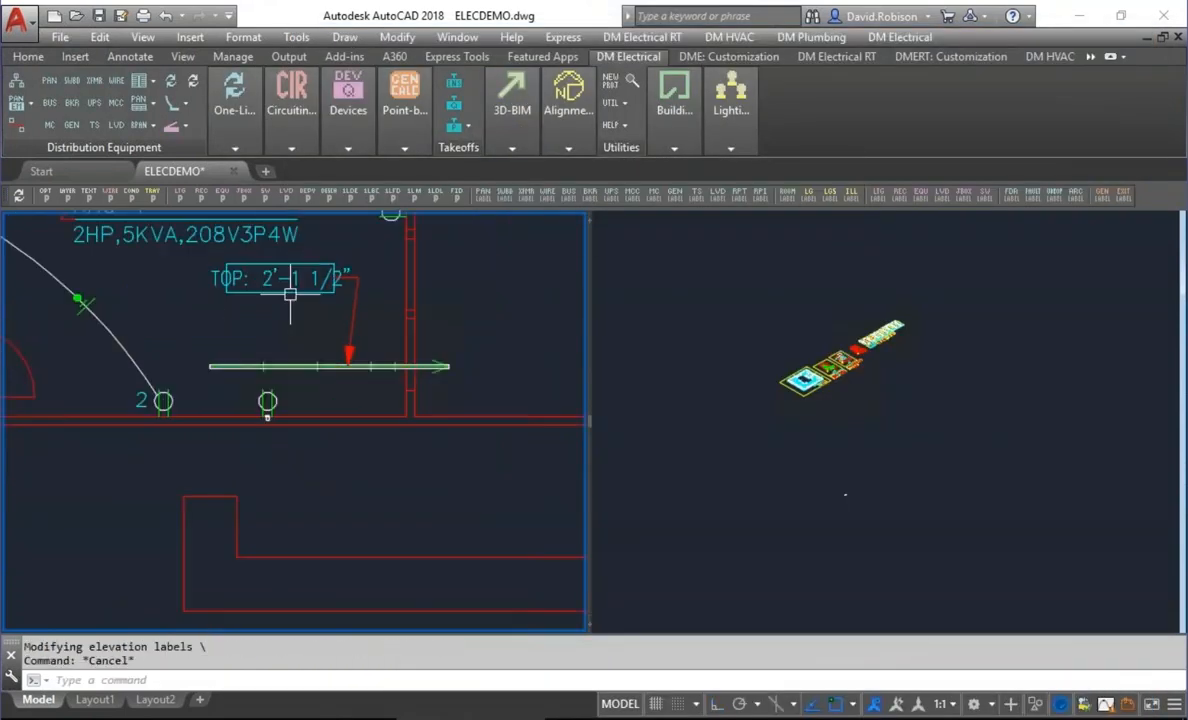
scroll(350, 335, up, 6)
middle_drag(401, 334, 323, 324)
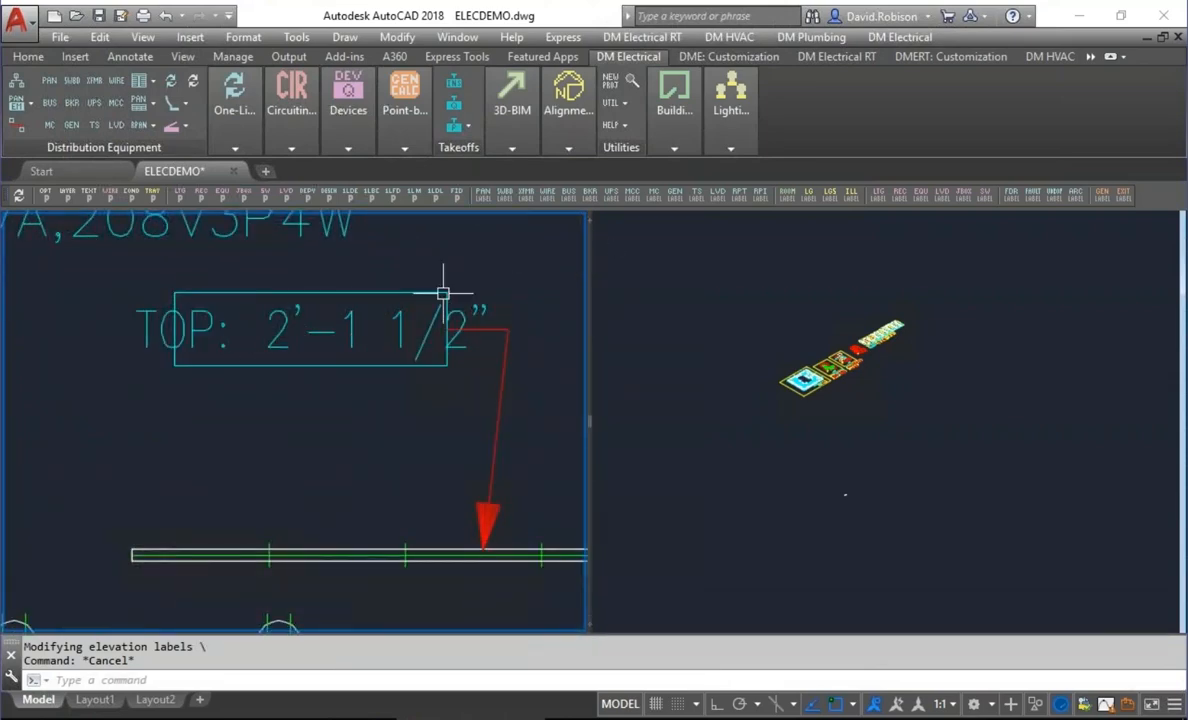
scroll(415, 148, down, 1)
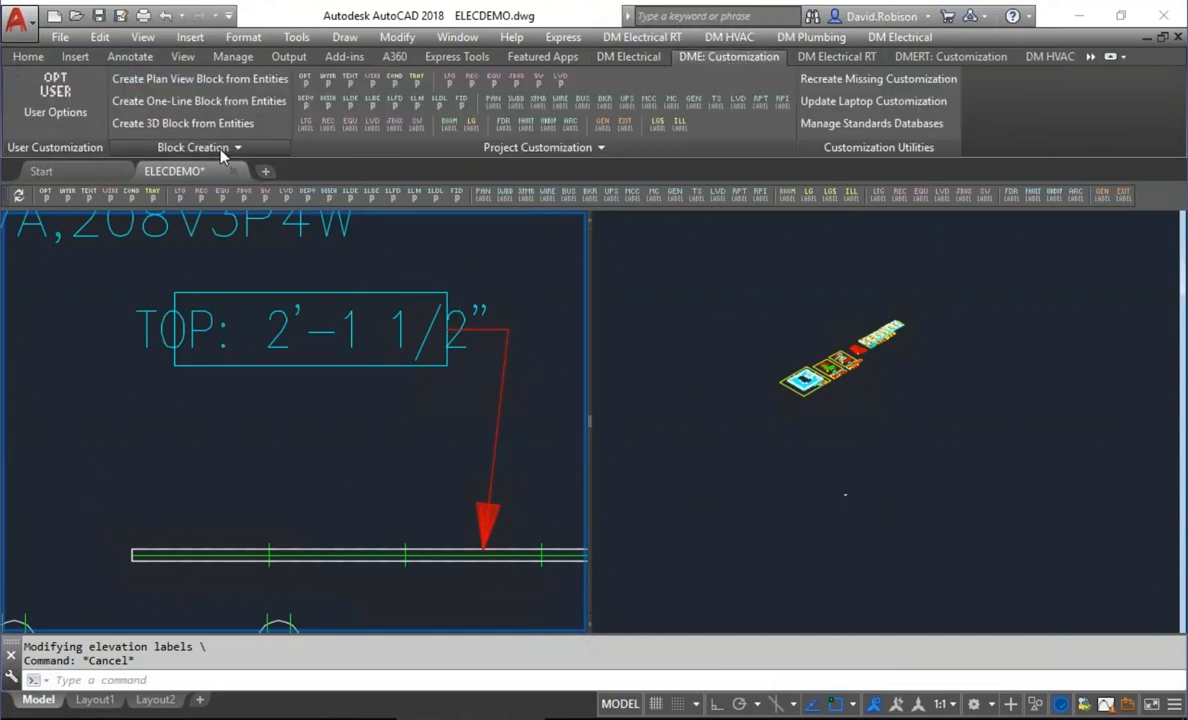
Step: Open the elevation label's block from the drawing for editing
click(206, 146)
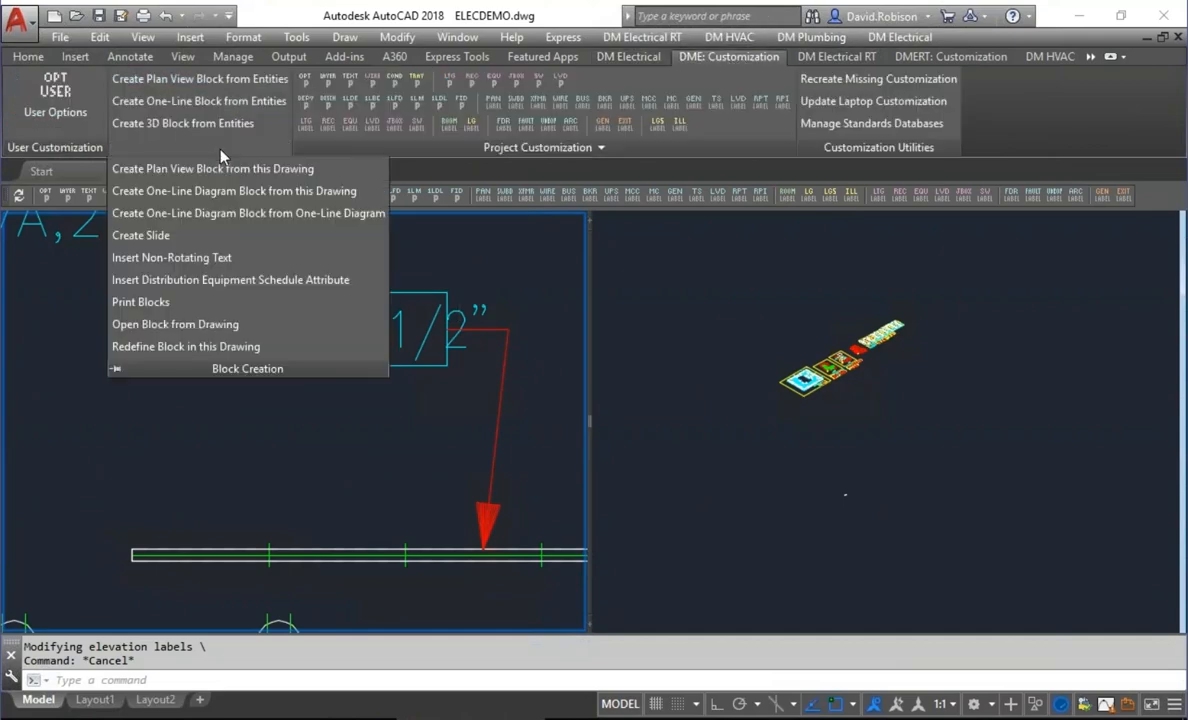
click(345, 323)
click(406, 292)
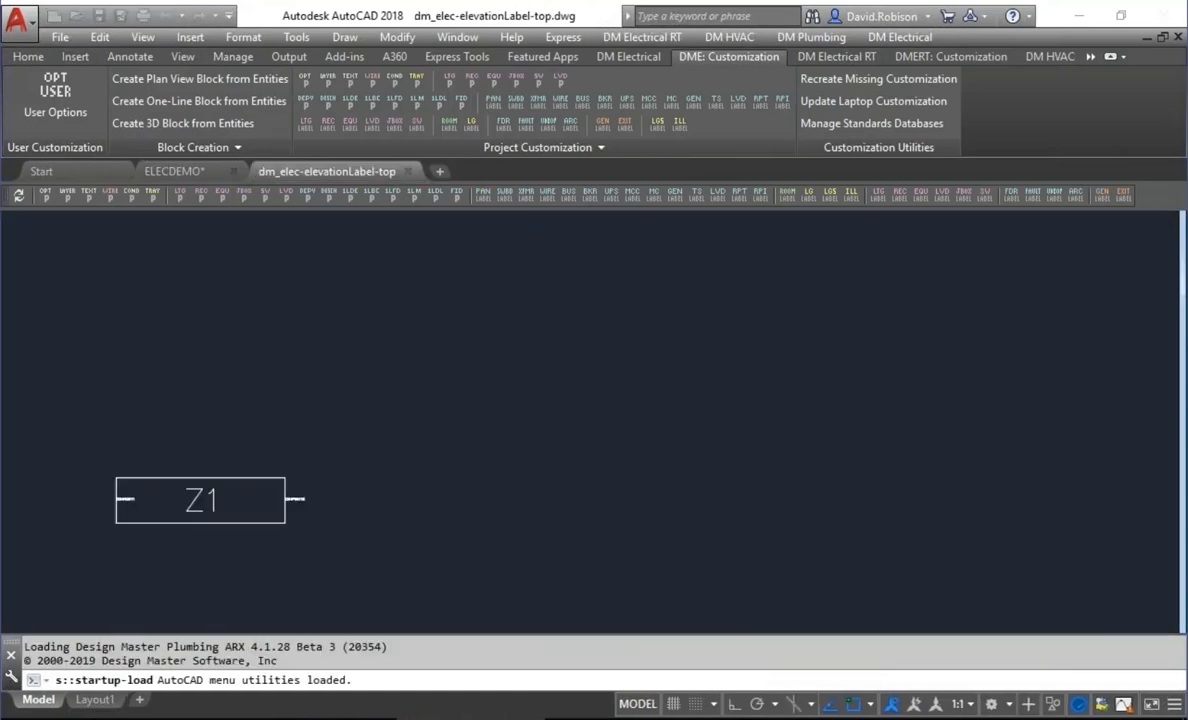
Step: Stretch the right side of the label box, including its connection point, outward by 0.2
scroll(322, 524, up, 2)
middle_drag(322, 524, 577, 430)
text(s)
click(590, 465)
click(498, 302)
key(Return)
click(438, 524)
text(.2)
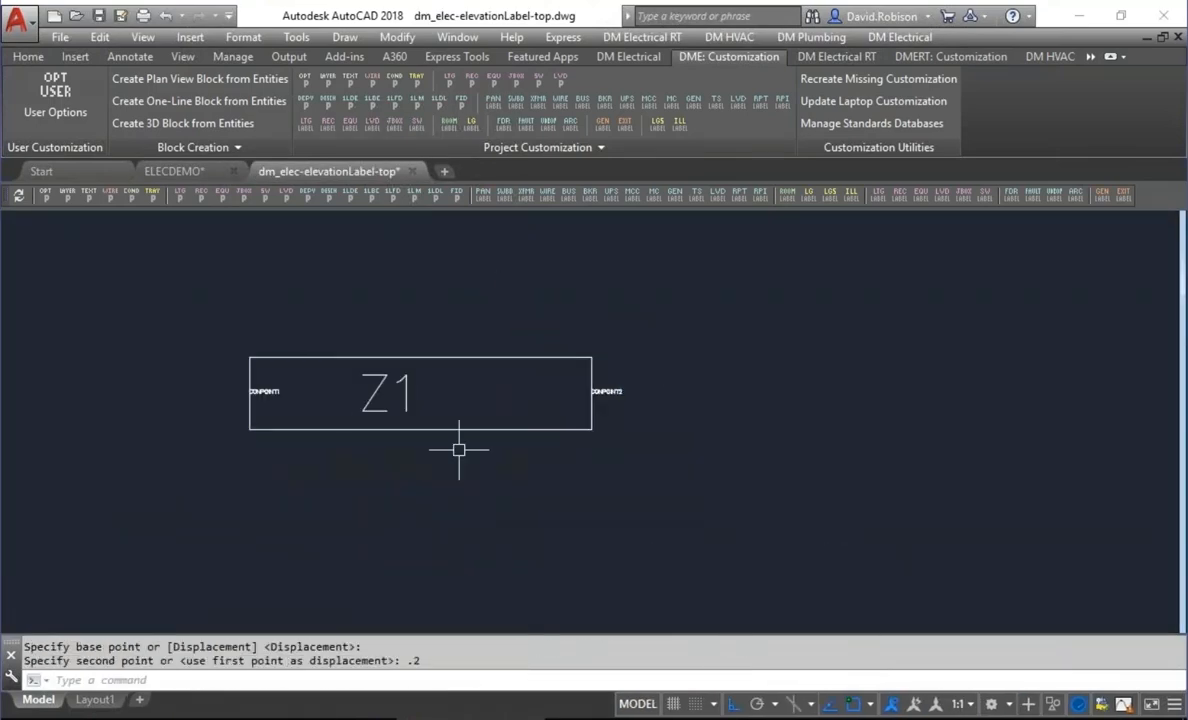
Step: Stretch the left side of the label box, including its connection point, outward by 0.2
key(space)
click(324, 494)
click(177, 300)
key(Return)
click(472, 522)
text(.2)
Step: Save the block drawing as dm_elec-elevationLabel-top-wide.dwg in the Electrical Customization folder and close it
key(ctrl+shift+s)
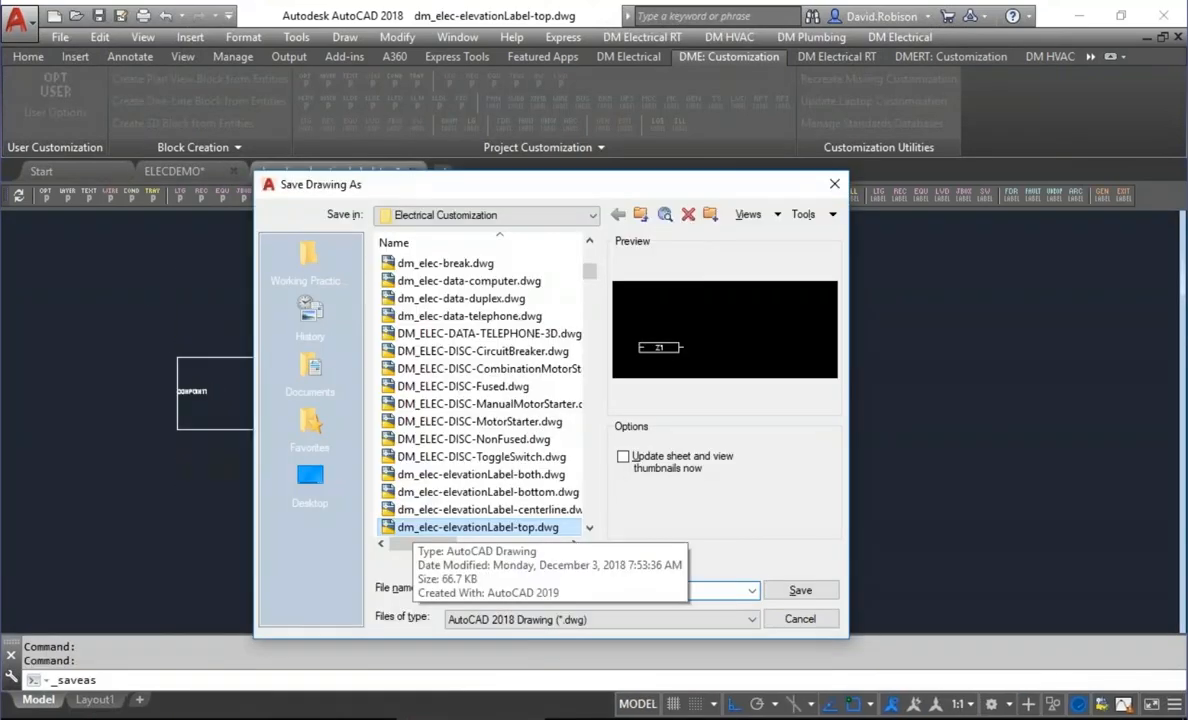
click(566, 590)
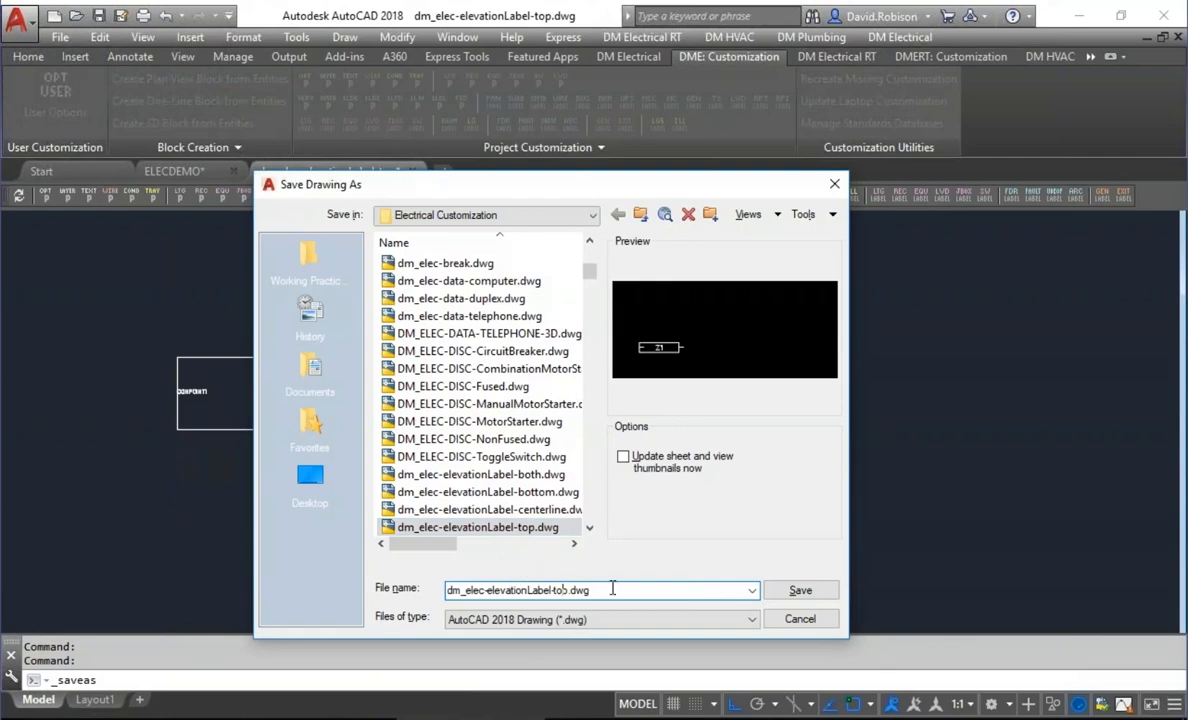
text(-wide)
key(Return)
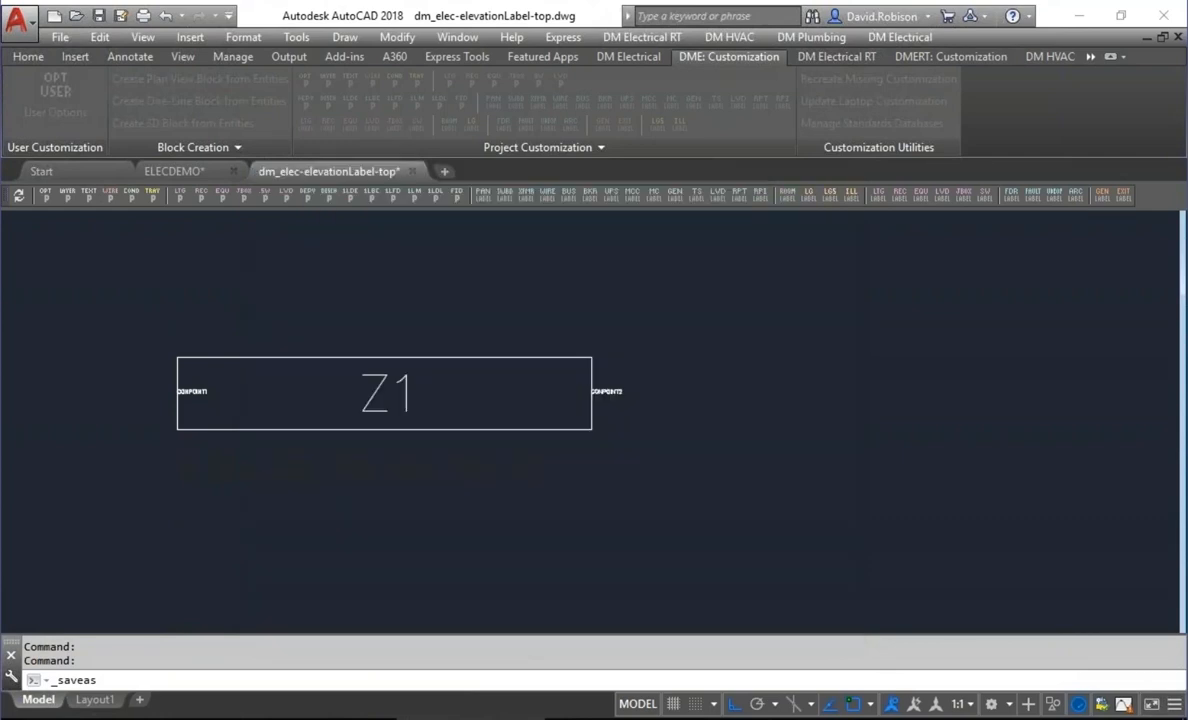
click(436, 171)
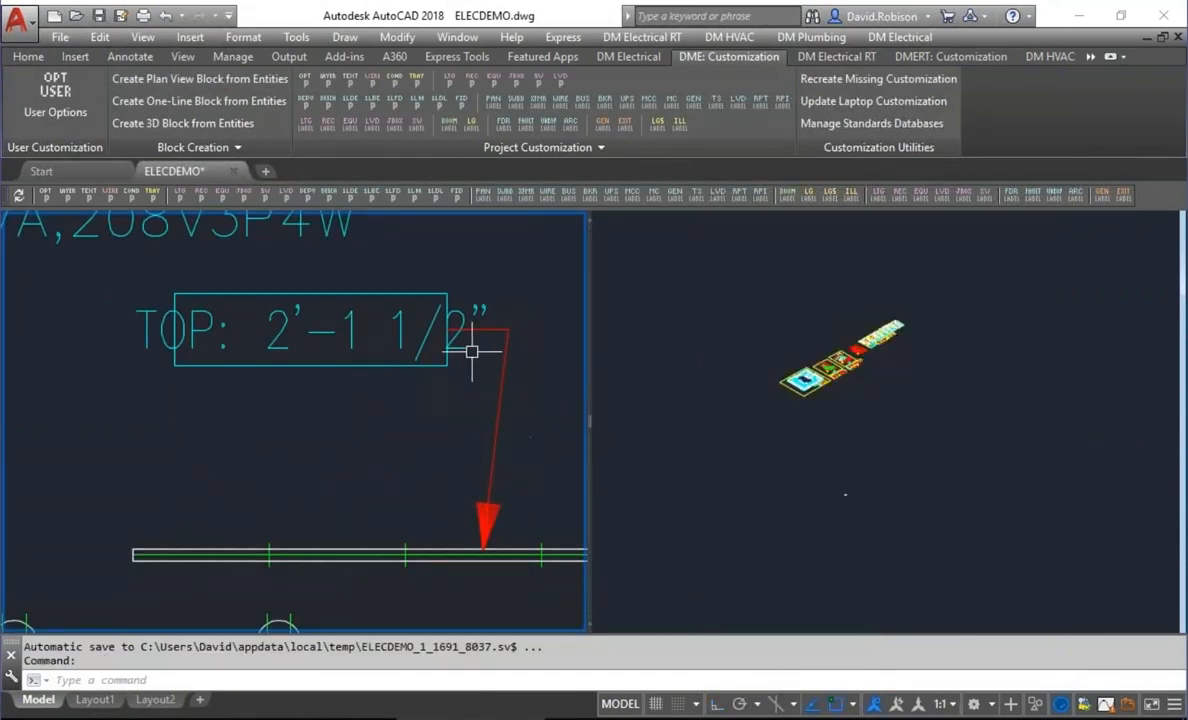
Step: Set the Top block option for elevation labels to dm_elec-elevationLabel-top-wide and apply the options
click(47, 196)
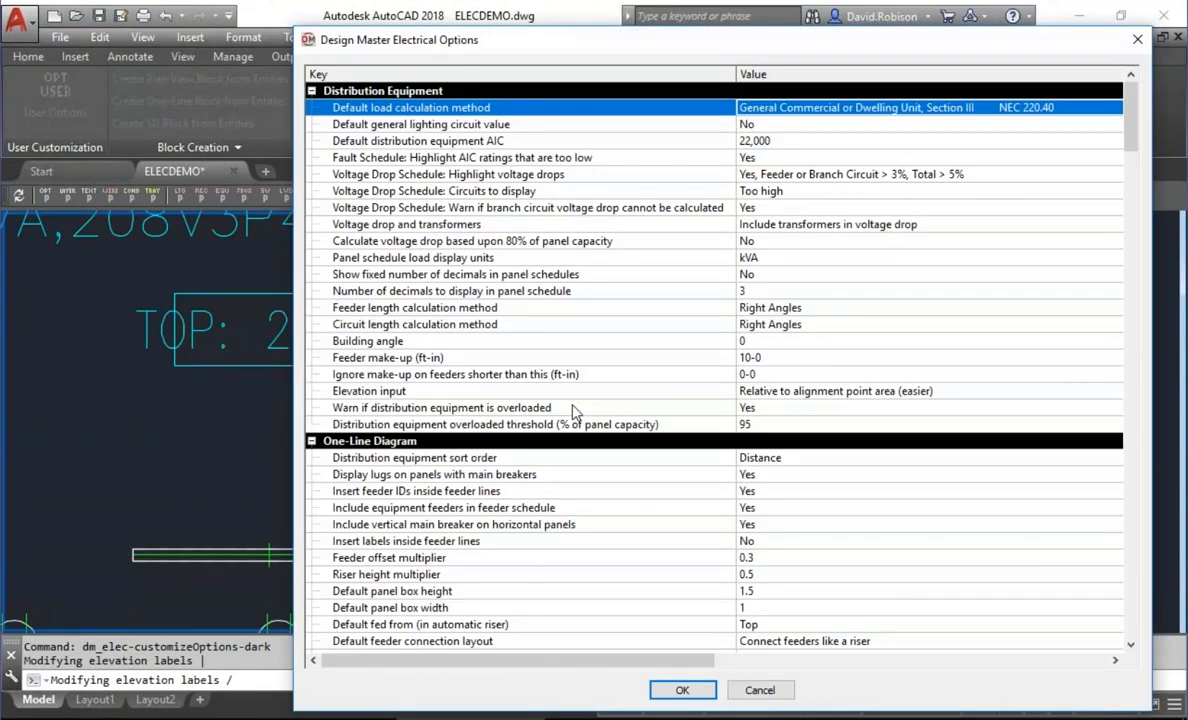
scroll(888, 400, down, 10)
click(888, 461)
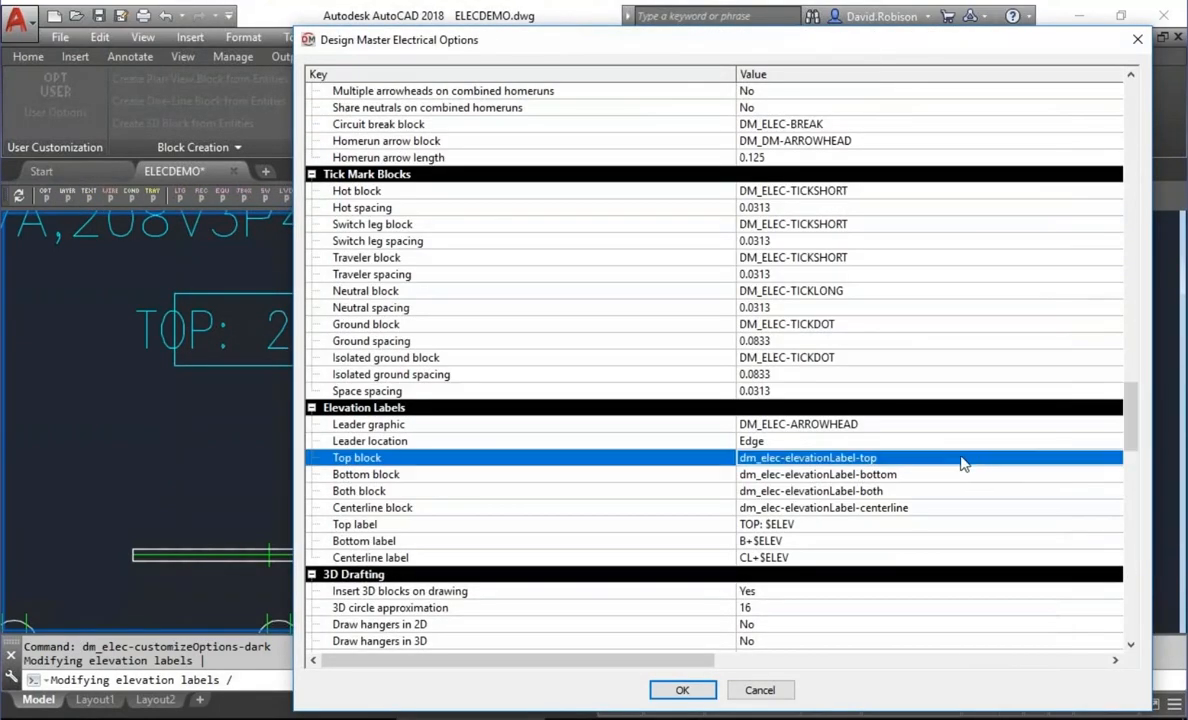
text(-wide)
key(Return)
click(682, 690)
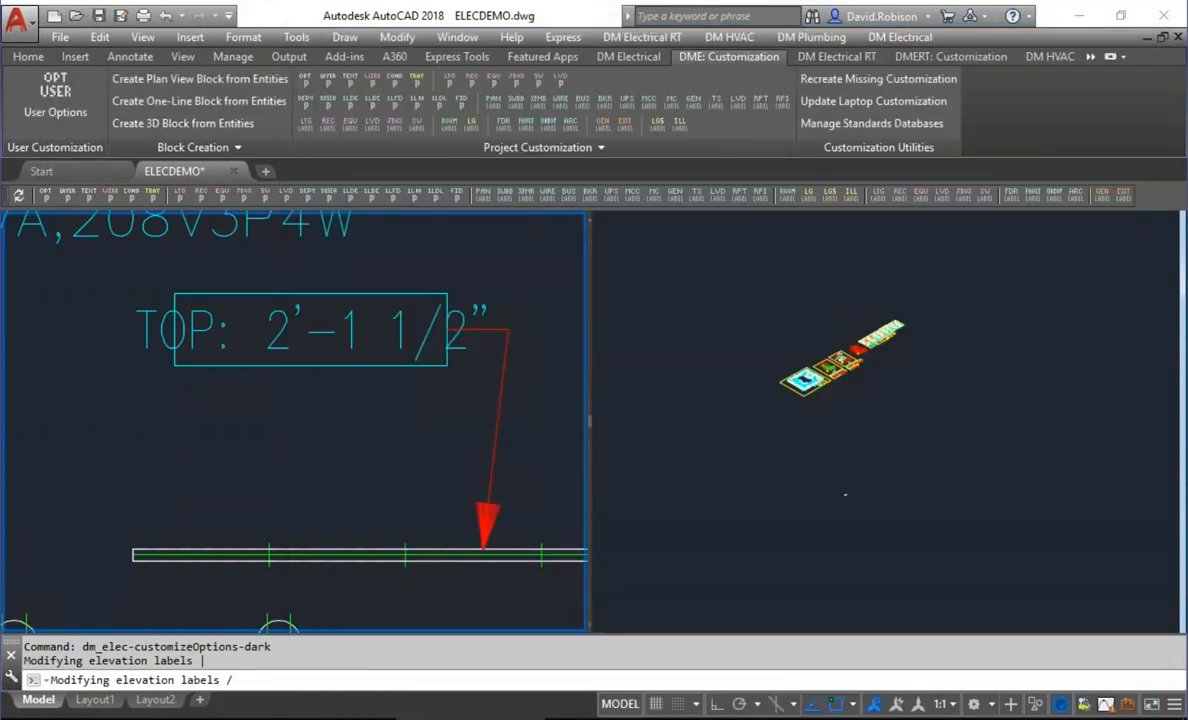
Step: Erase the old elevation label, insert a new top elevation label with a leader above the conduit, and review the Elevation Labels options without changes
click(311, 333)
click(504, 331)
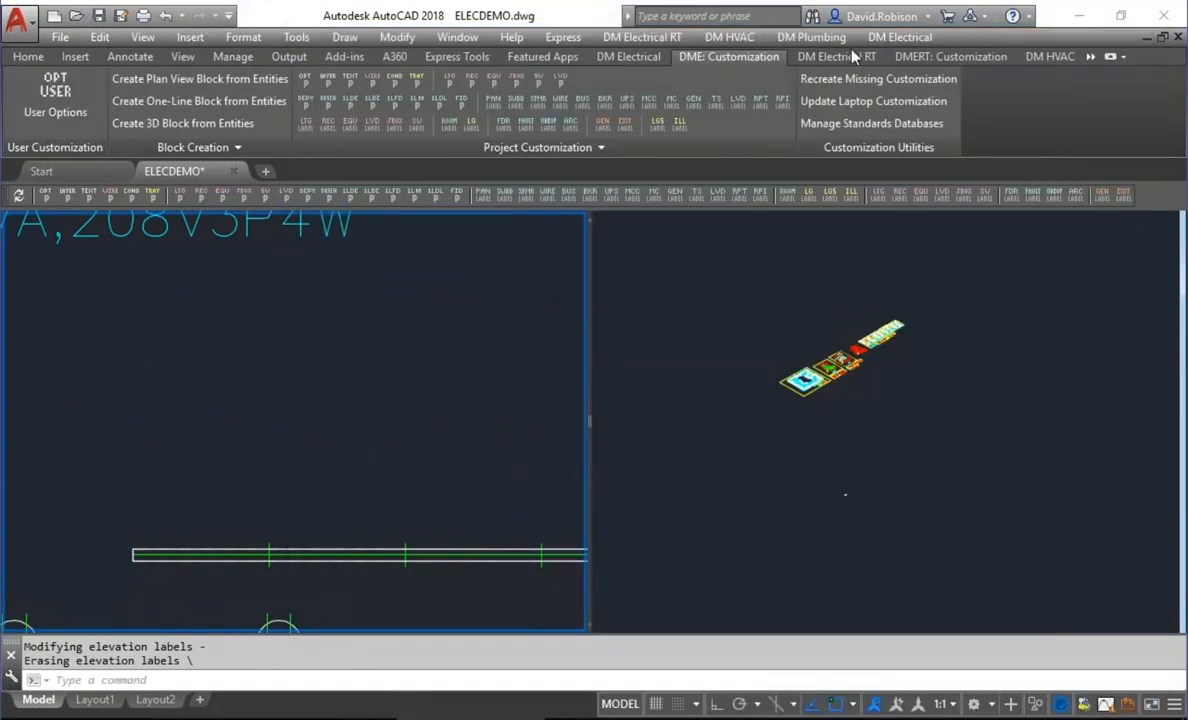
click(628, 57)
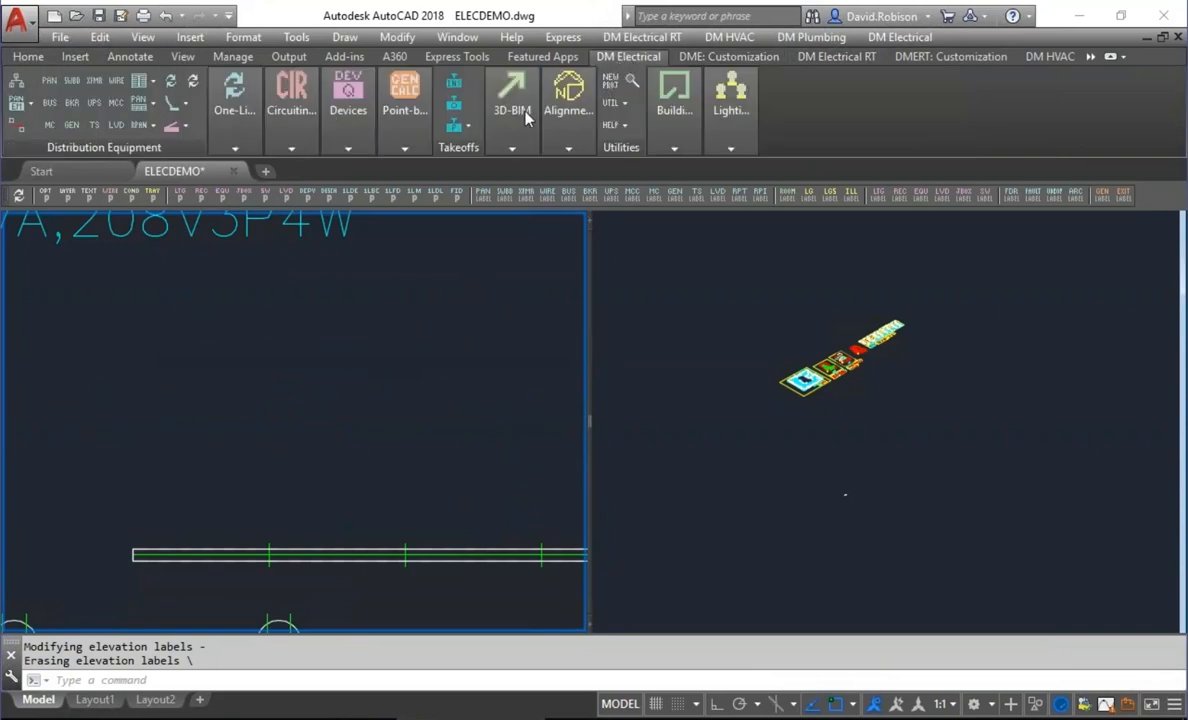
mouse_move(527, 120)
click(724, 191)
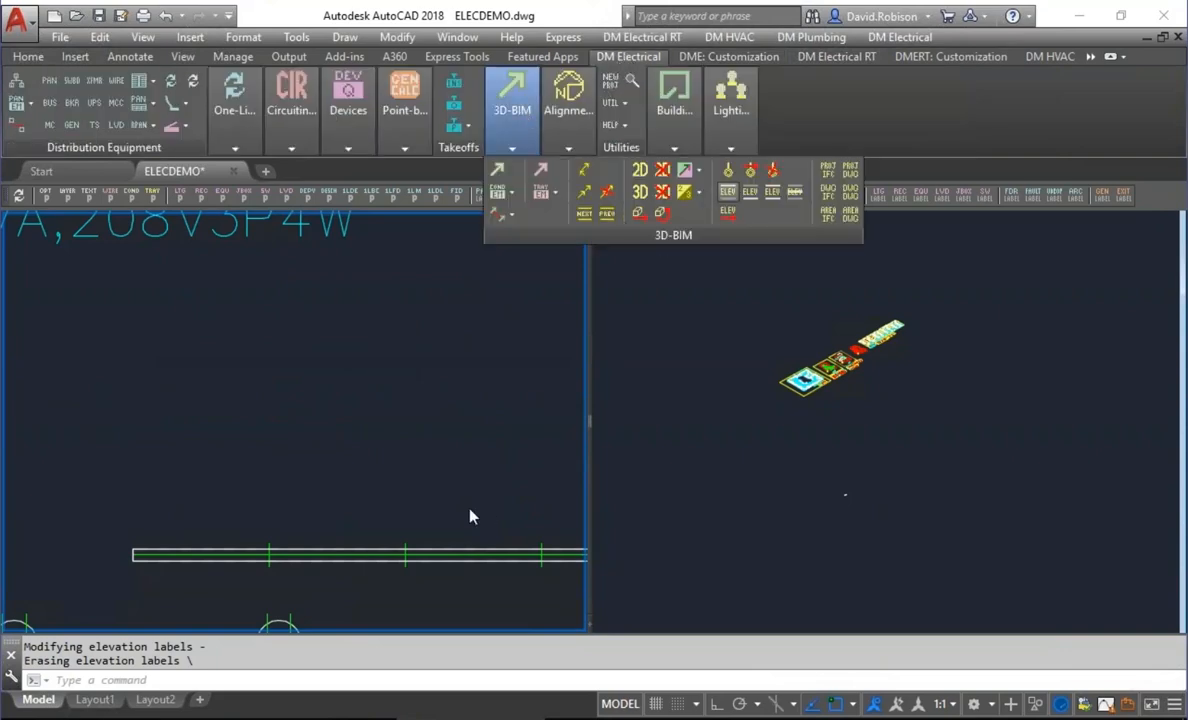
click(466, 554)
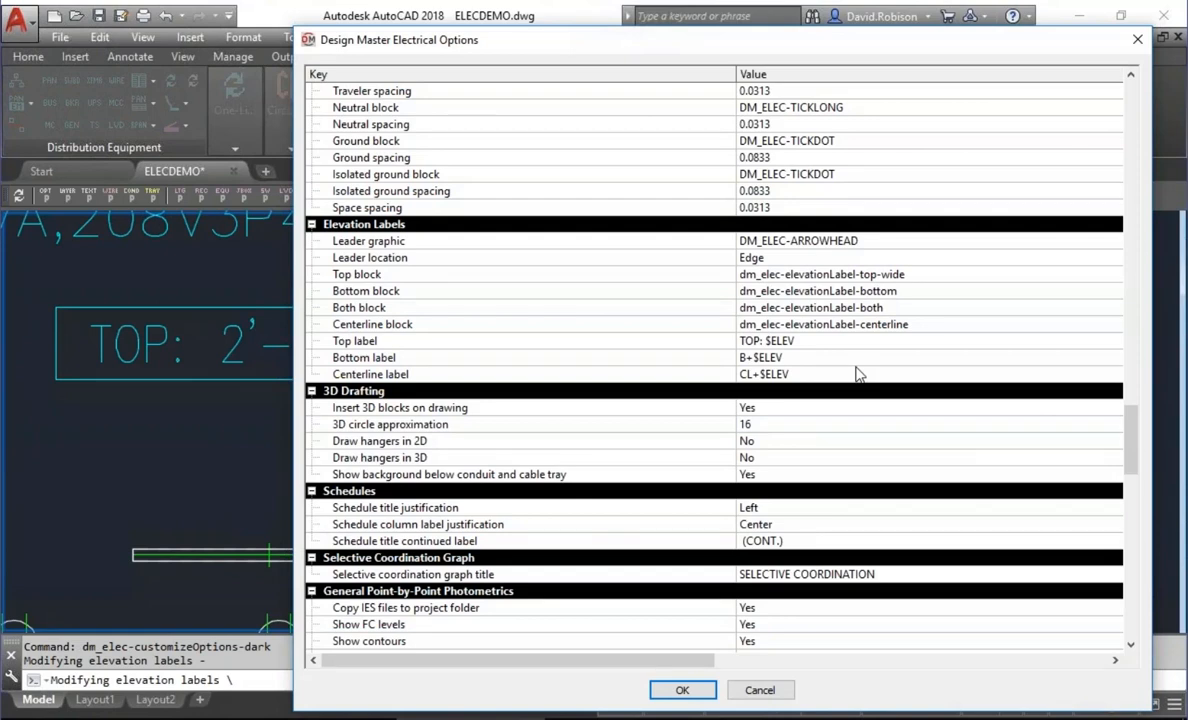
click(760, 689)
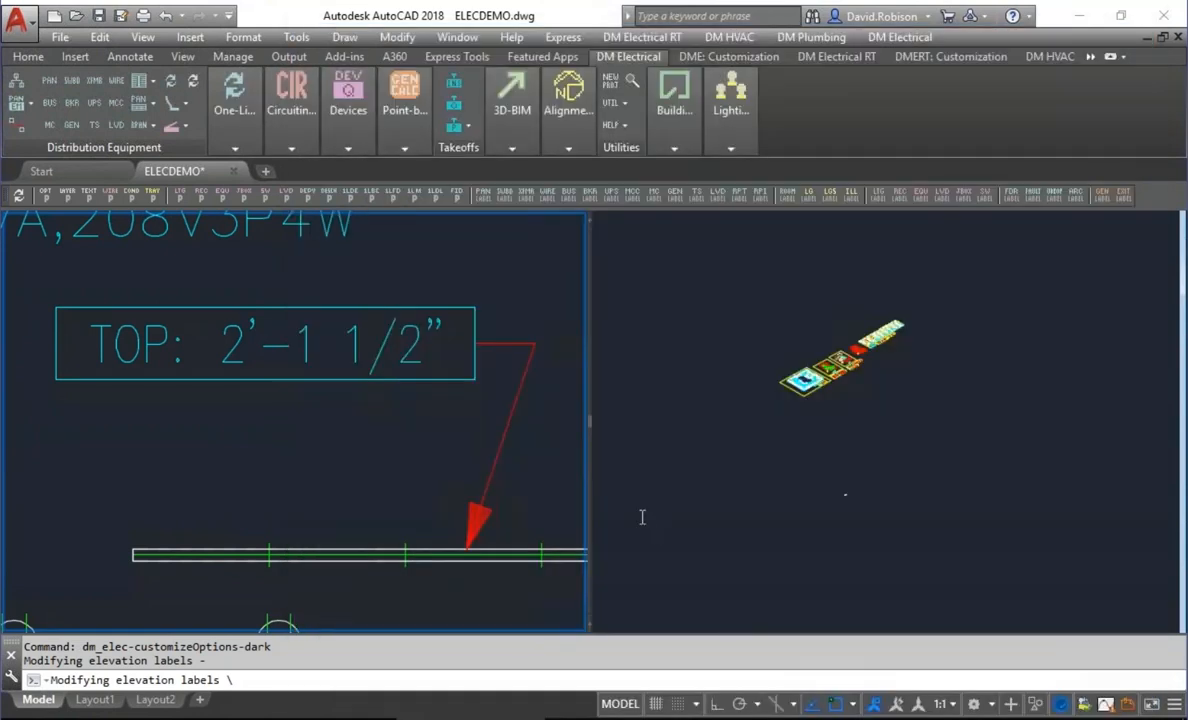